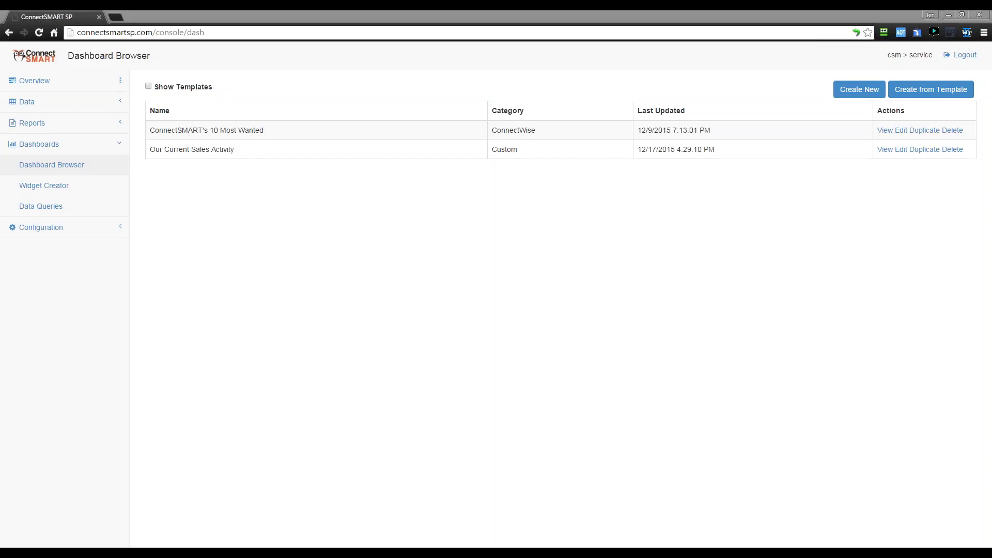
# Step: Visit the console overview, look at its Data section, and return to the Dashboard Browser
pyautogui.click(106, 79)
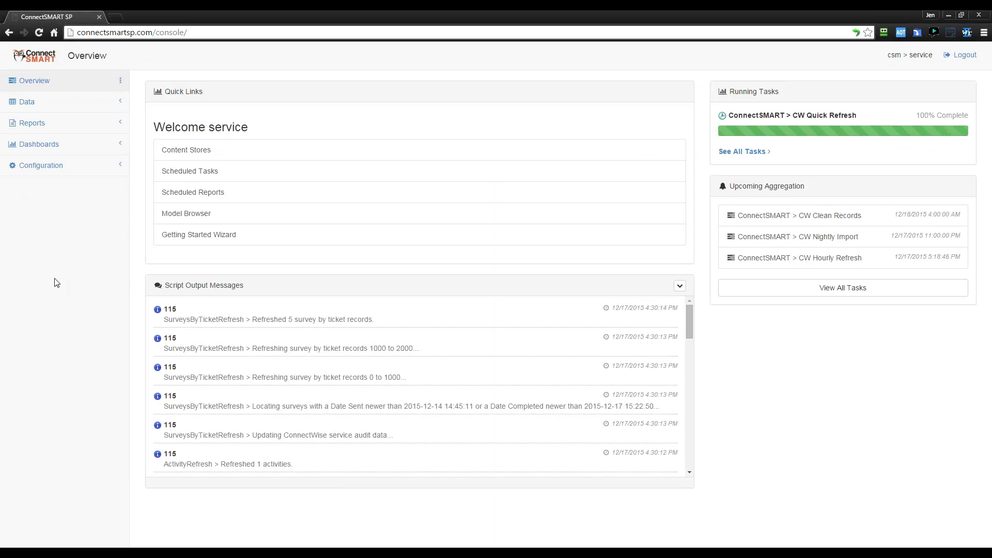
pyautogui.click(121, 102)
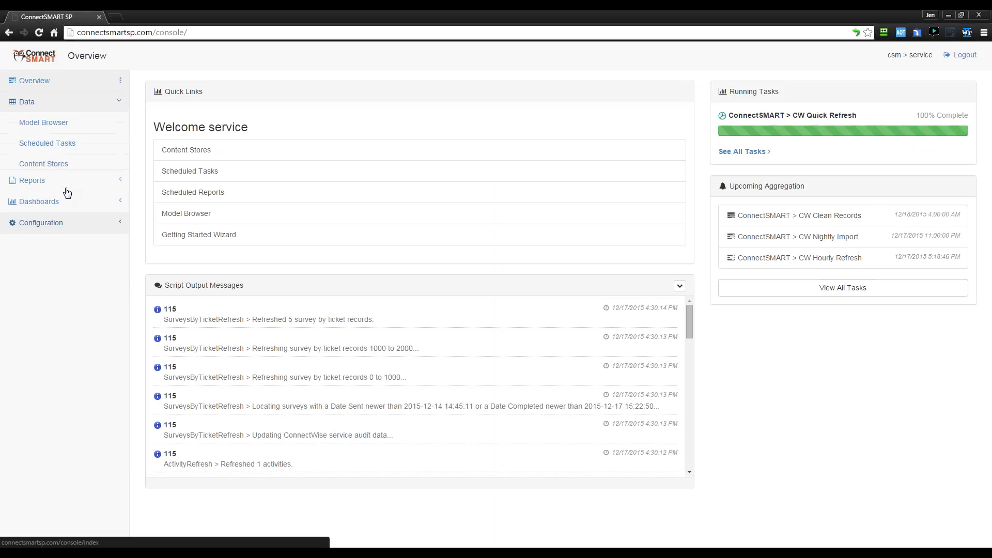
pyautogui.click(107, 206)
pyautogui.click(50, 165)
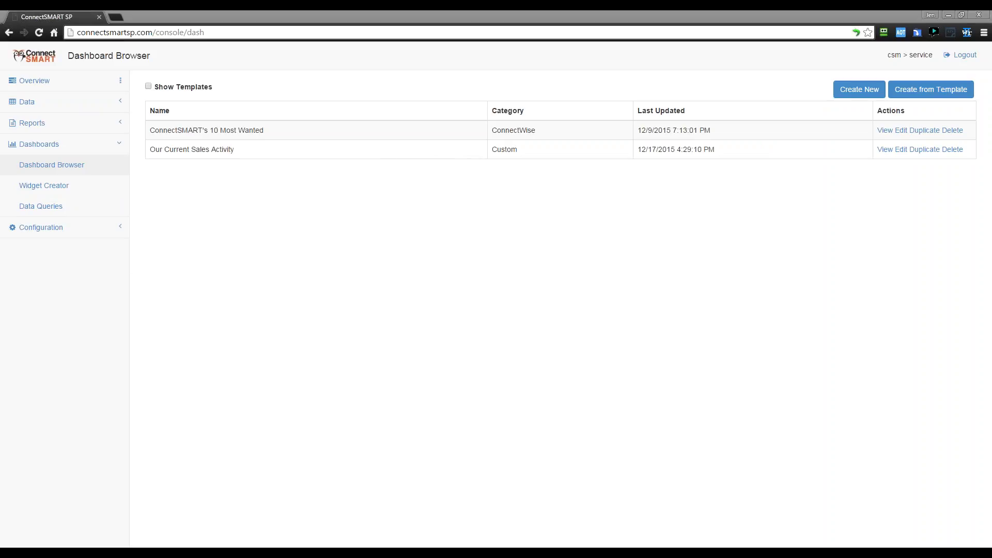
pyautogui.click(274, 284)
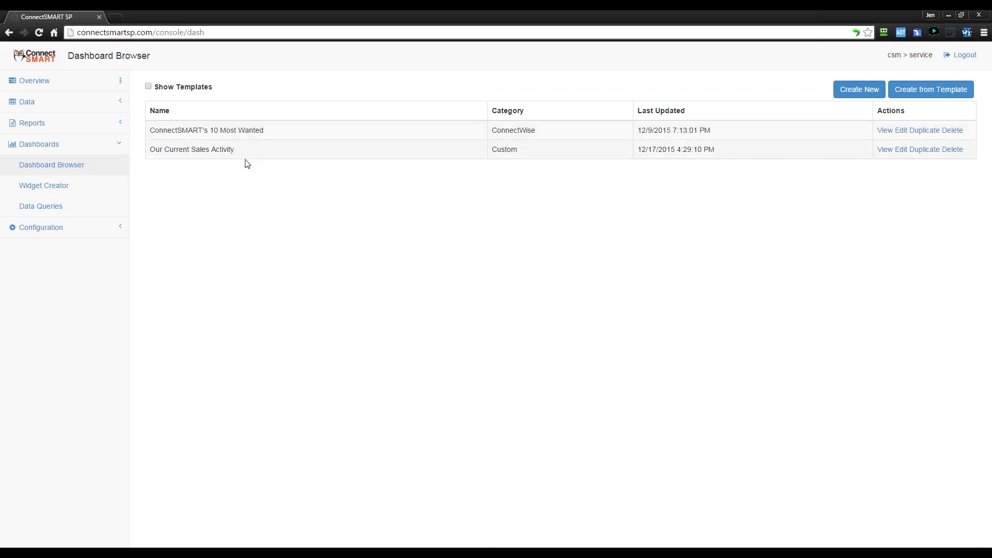
# Step: Show the template dashboards, look through the templates offered for a new dashboard, and hide them again
pyautogui.click(149, 88)
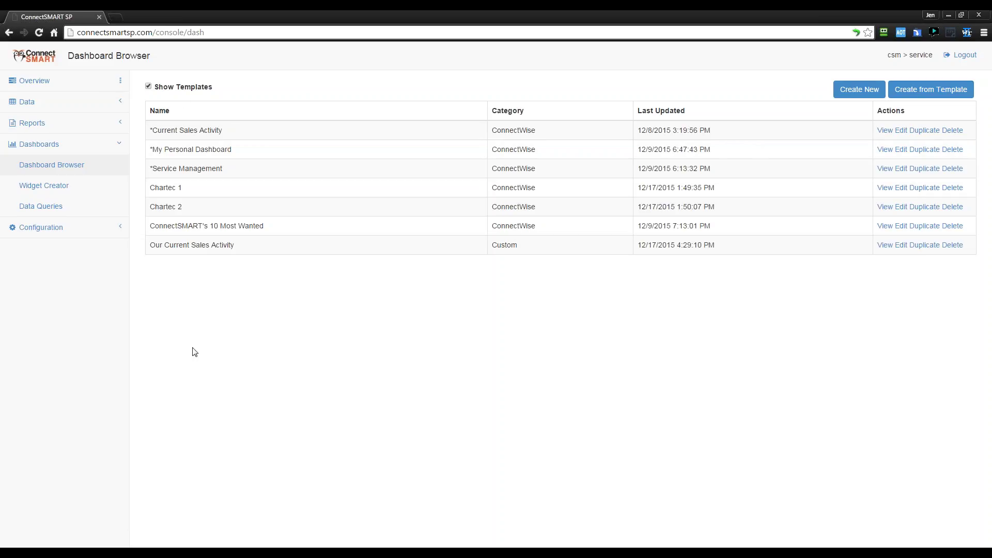
pyautogui.click(924, 89)
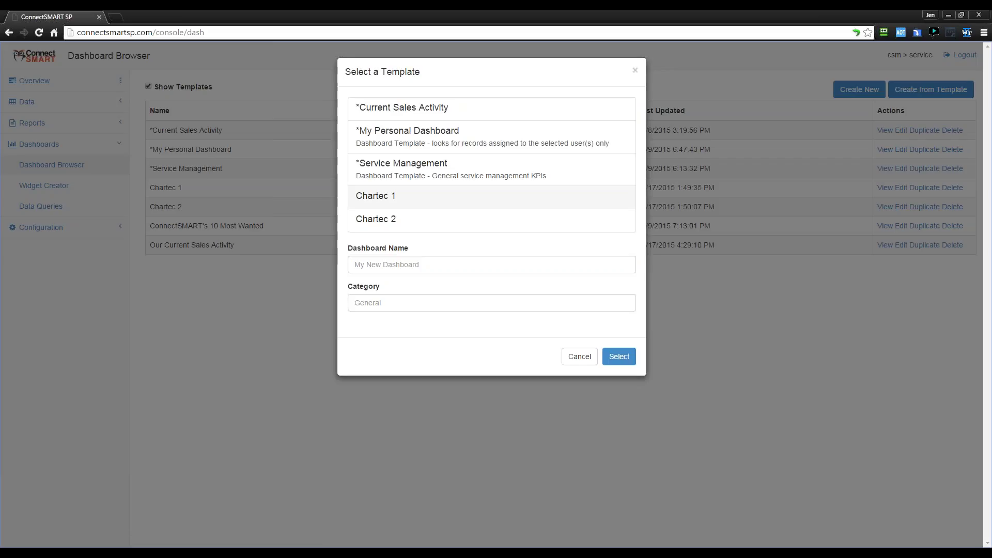
pyautogui.click(580, 357)
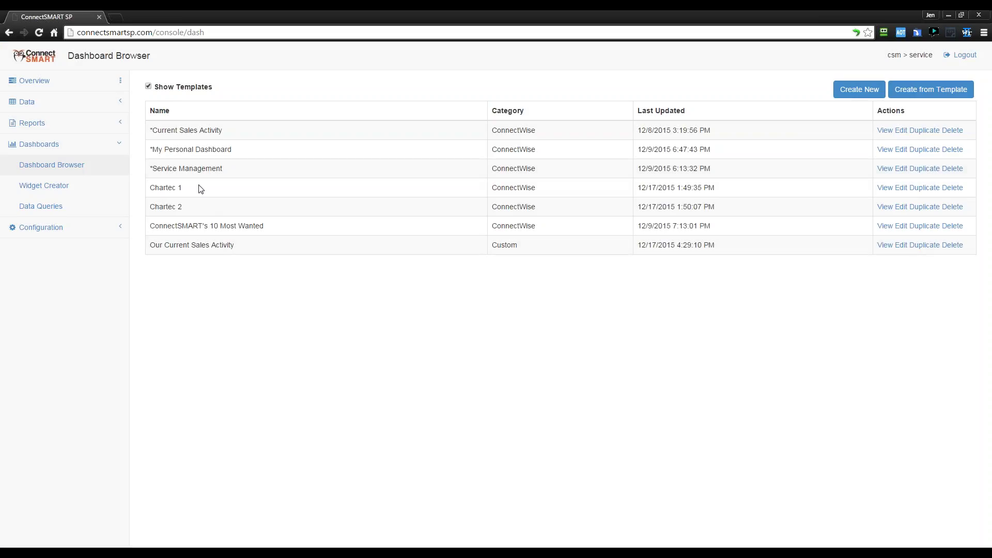
pyautogui.click(148, 87)
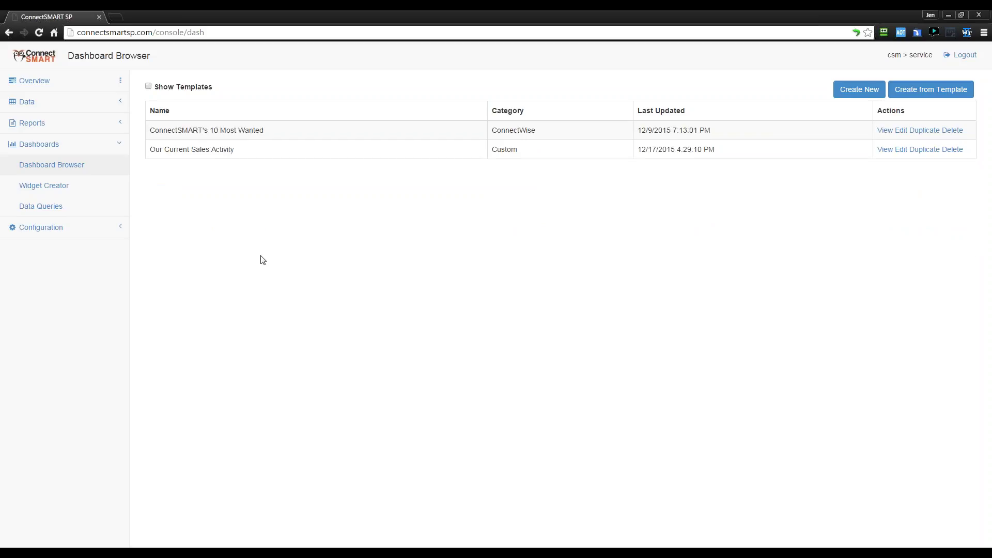
# Step: Create a dashboard from the *Service Management template, named "Webinar Service Management" in the category "Webinar"
pyautogui.click(149, 86)
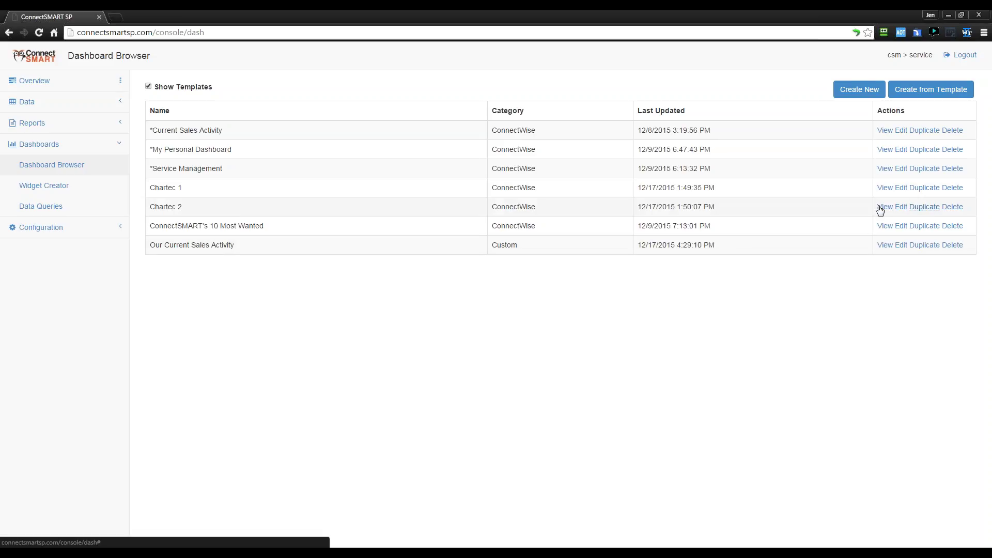
pyautogui.click(939, 96)
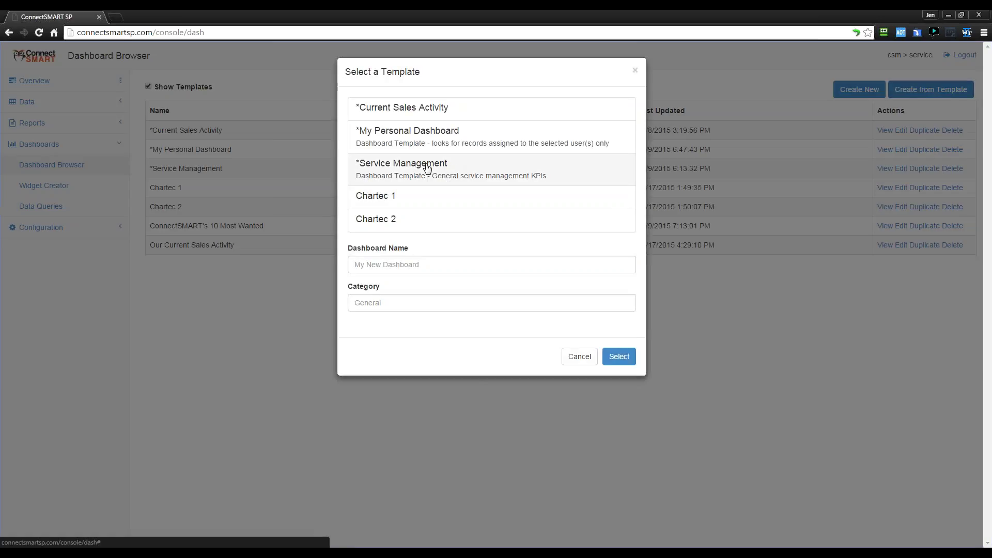
pyautogui.click(427, 168)
pyautogui.moveTo(430, 264); pyautogui.dragTo(350, 265)
pyautogui.write('Webinar ')
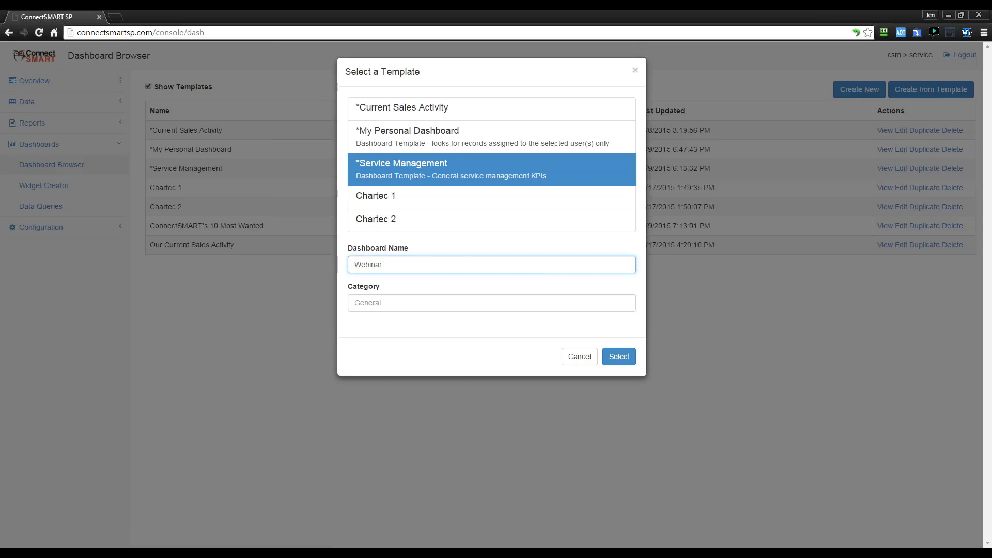
pyautogui.write('Service Management')
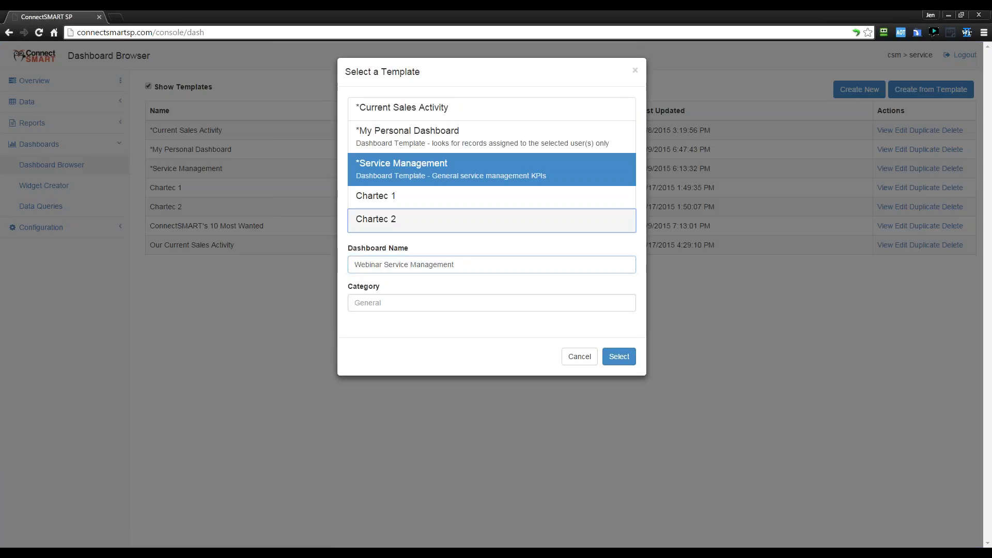
pyautogui.hotkey('ctrl', 'a')
pyautogui.press('Tab')
pyautogui.write('Webinar')
pyautogui.click(620, 356)
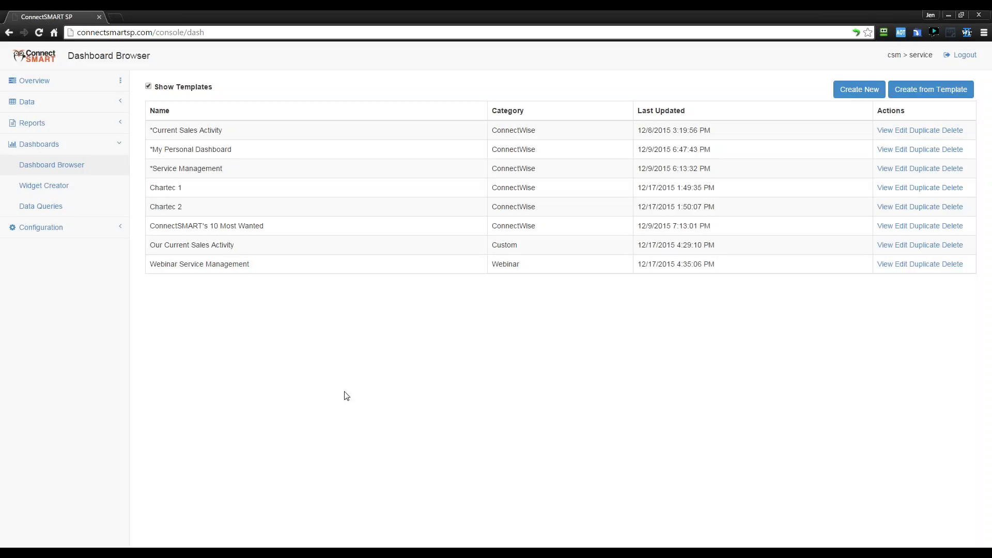
# Step: Hide the templates in the dashboard list and open the Webinar Service Management dashboard for editing
pyautogui.click(172, 87)
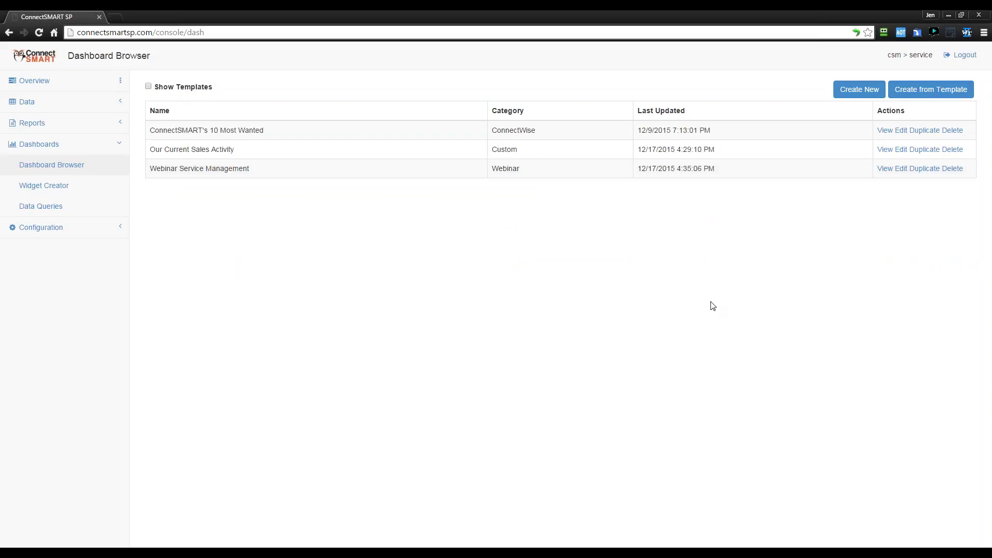
pyautogui.click(885, 169)
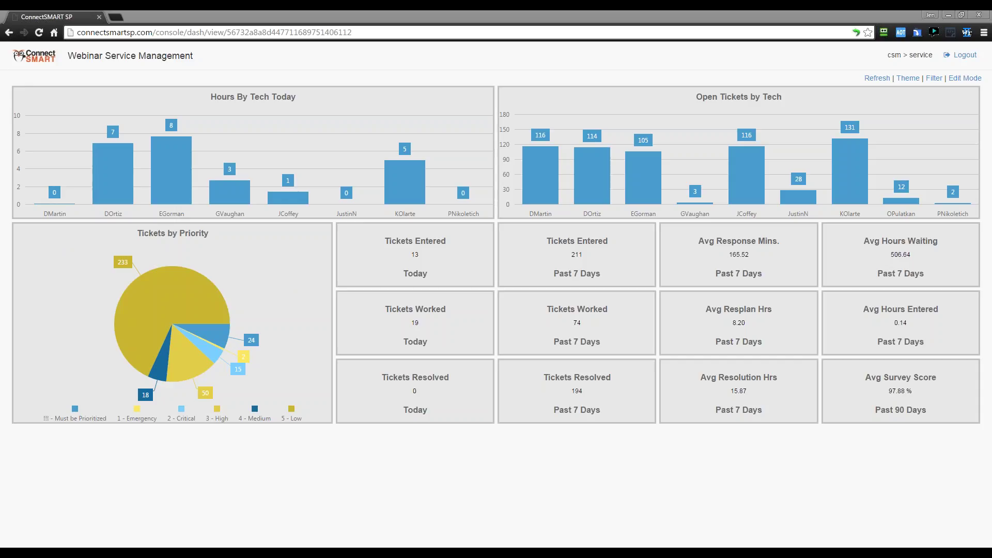
pyautogui.click(965, 78)
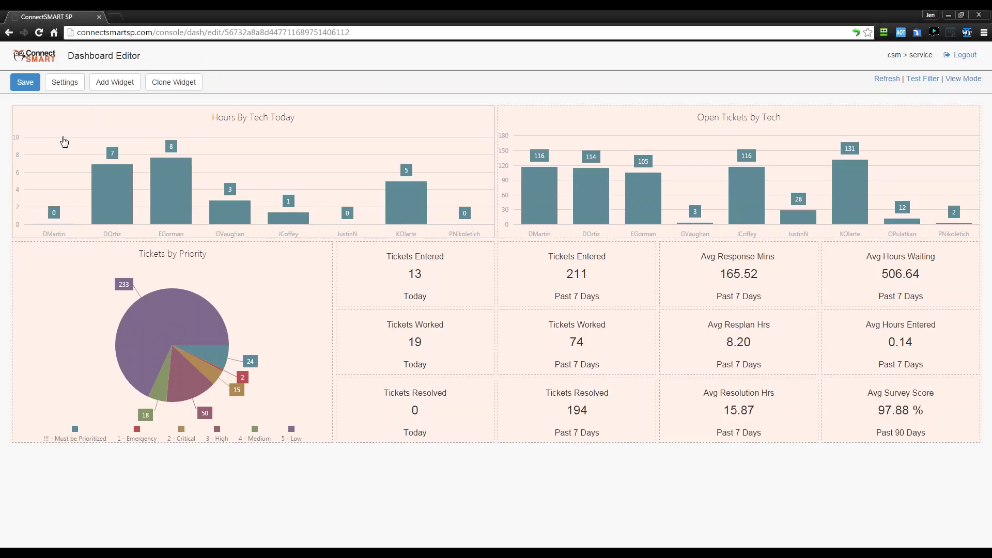
# Step: Open the dashboard's settings and examine its name, description and category
pyautogui.click(52, 86)
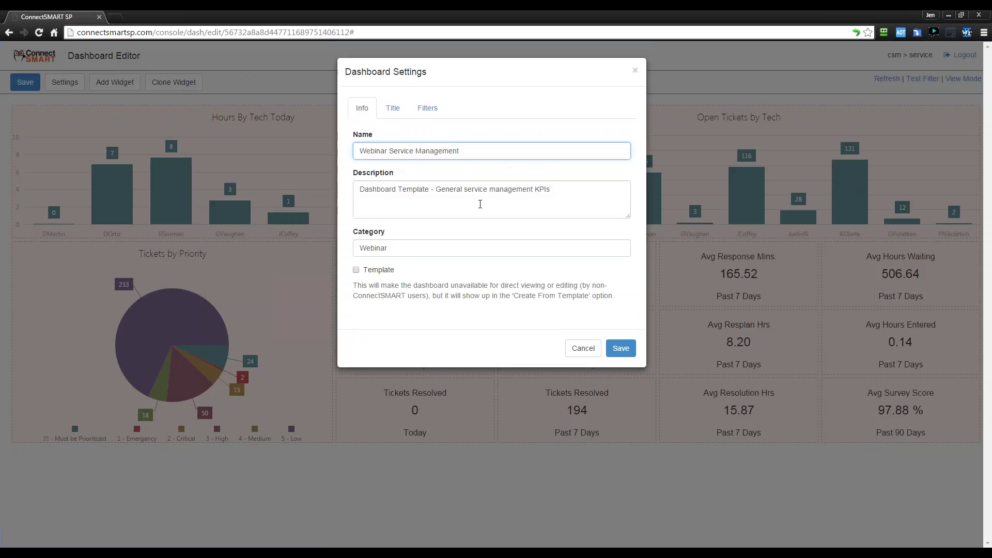
pyautogui.click(557, 199)
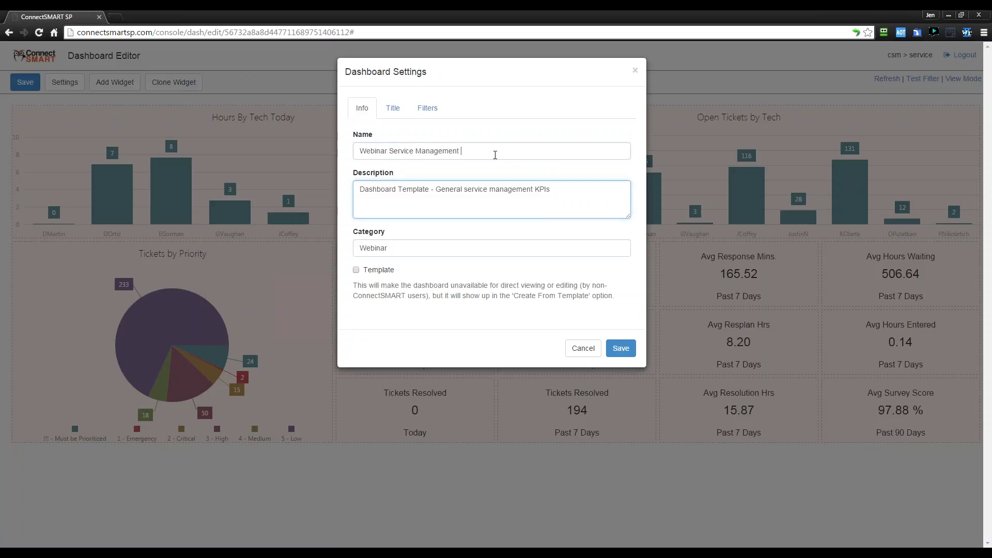
pyautogui.click(463, 151)
pyautogui.hotkey('ctrl', 'a')
pyautogui.click(502, 151)
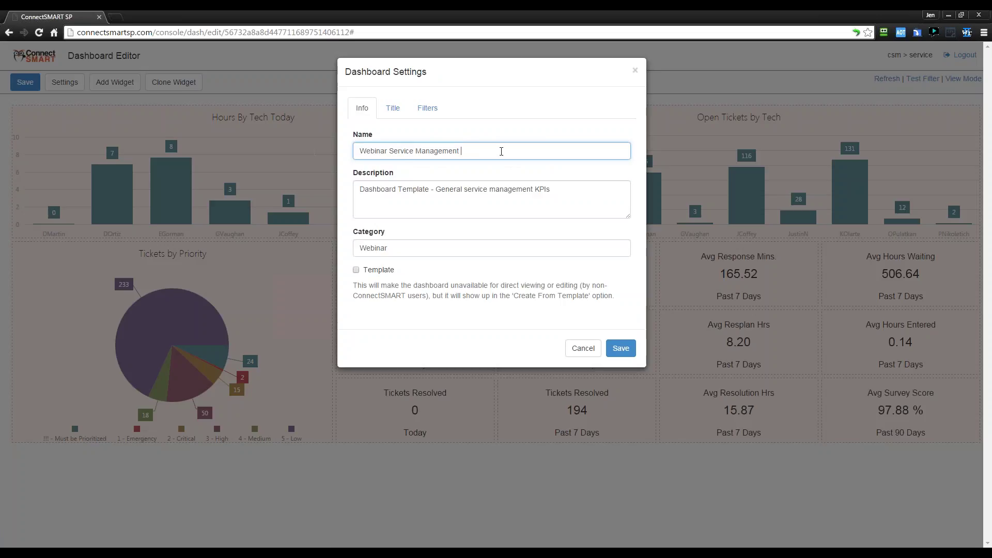
pyautogui.click(559, 189)
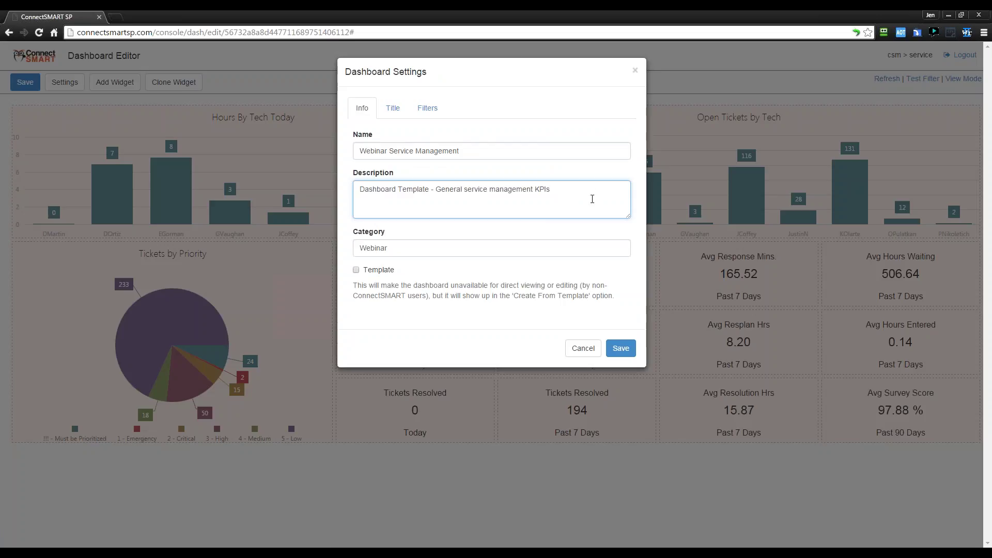
pyautogui.click(408, 253)
pyautogui.doubleClick(420, 250)
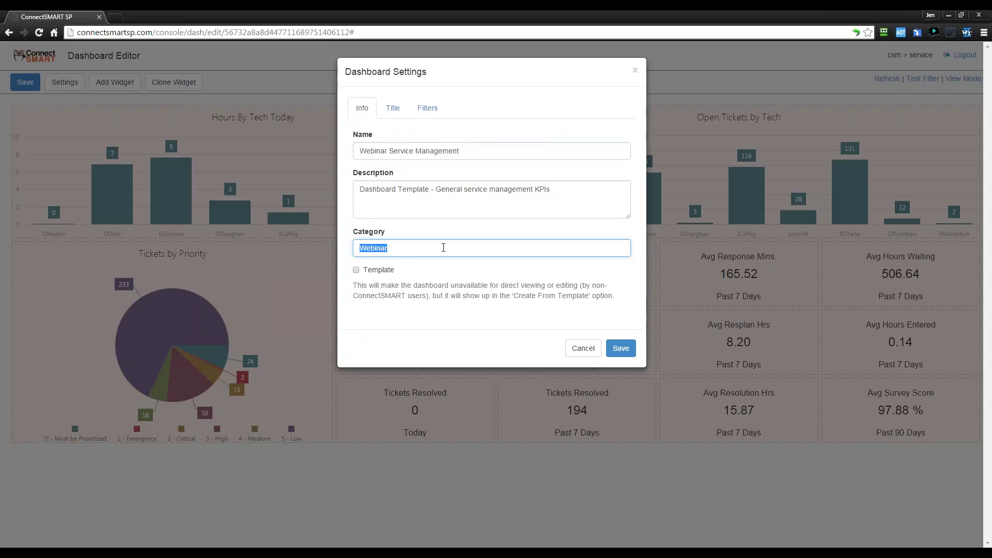
pyautogui.click(446, 248)
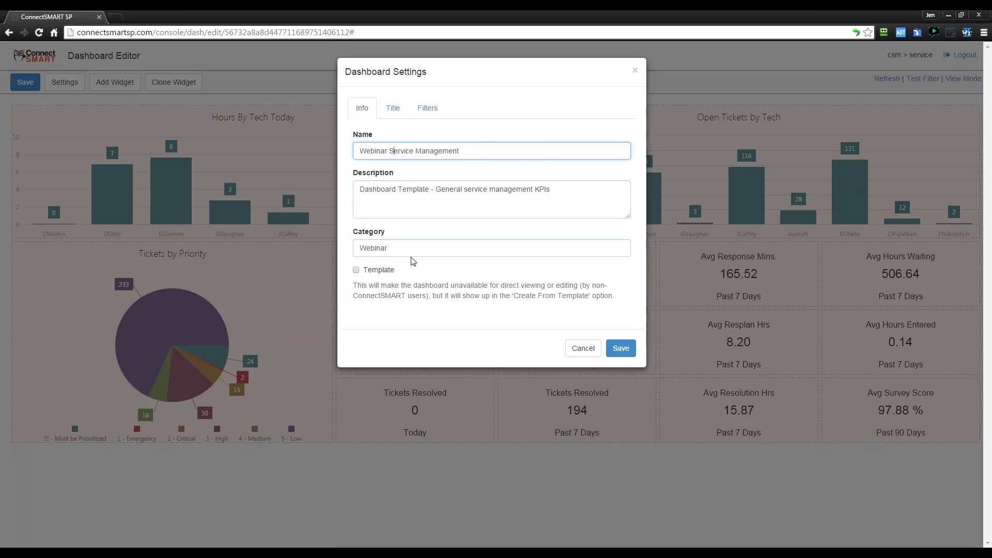
pyautogui.click(414, 151)
pyautogui.click(424, 248)
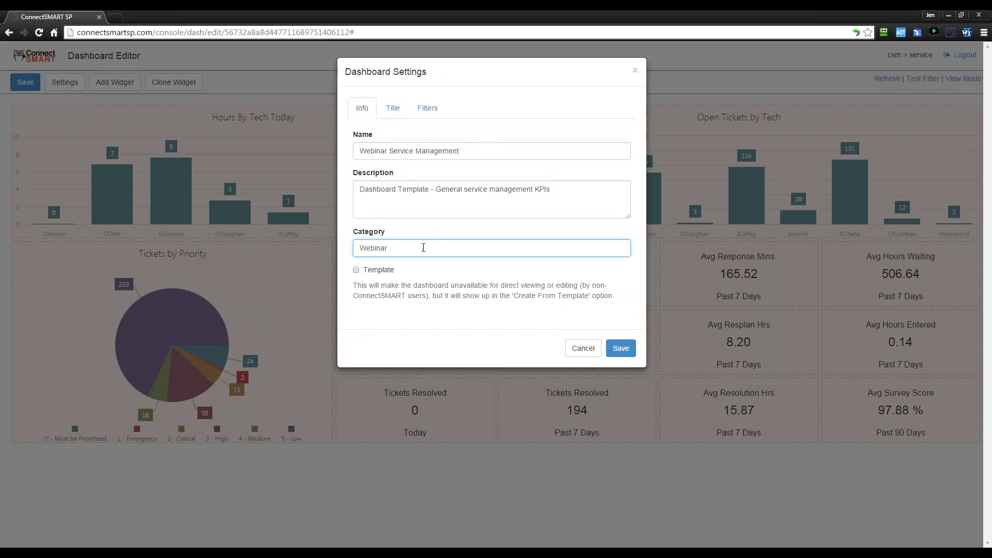
# Step: Look at the dashboard's title settings and compare them with its name
pyautogui.click(396, 114)
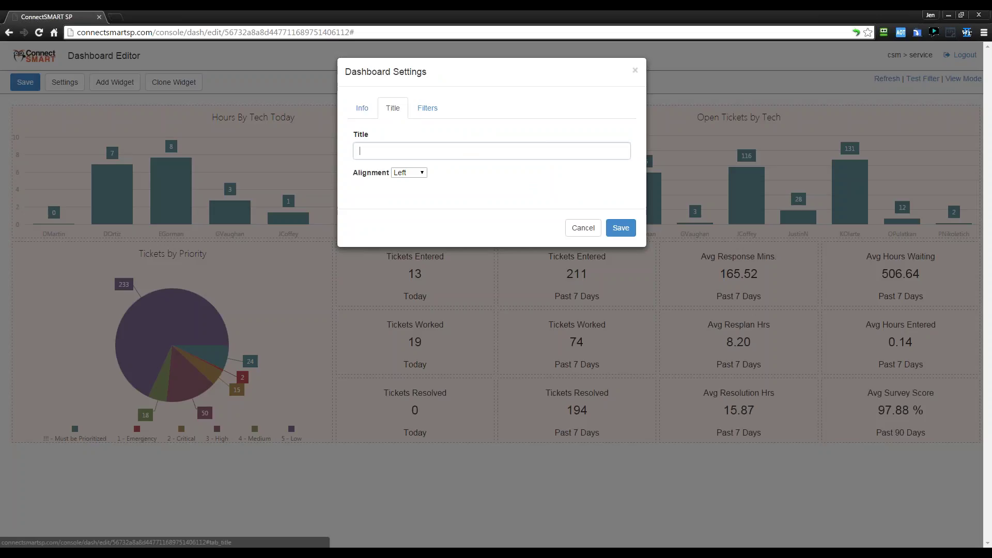
pyautogui.click(360, 151)
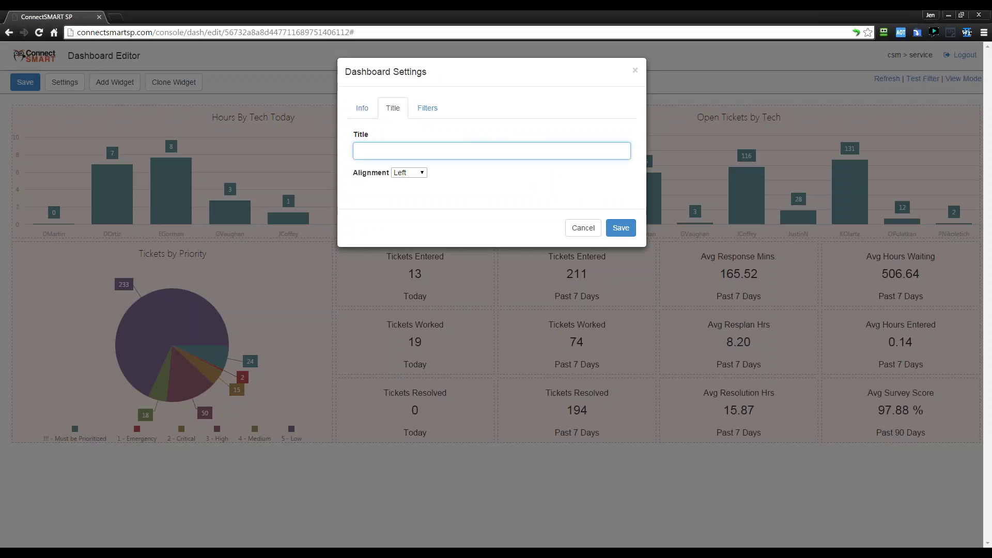
pyautogui.click(361, 108)
pyautogui.click(480, 151)
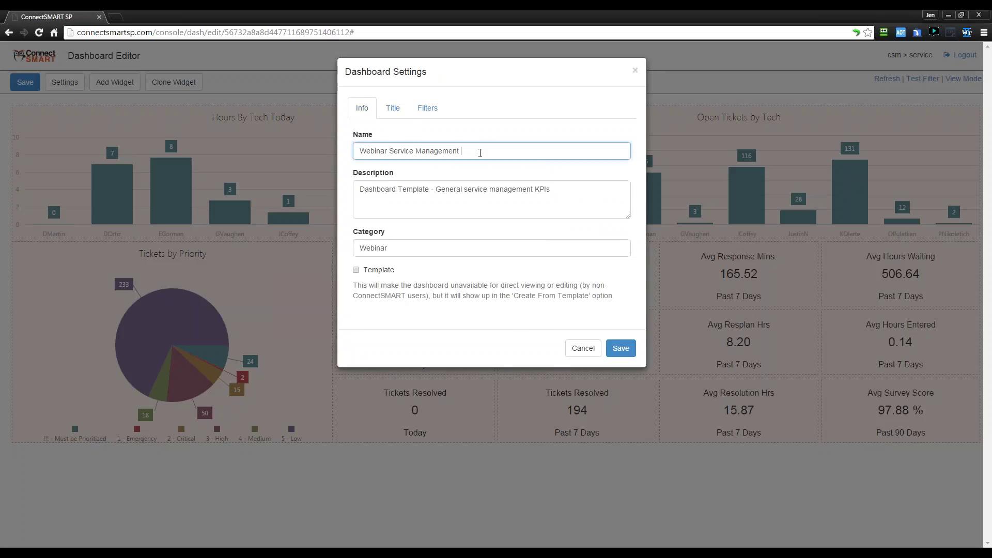
pyautogui.hotkey('ctrl', 'a')
pyautogui.click(538, 162)
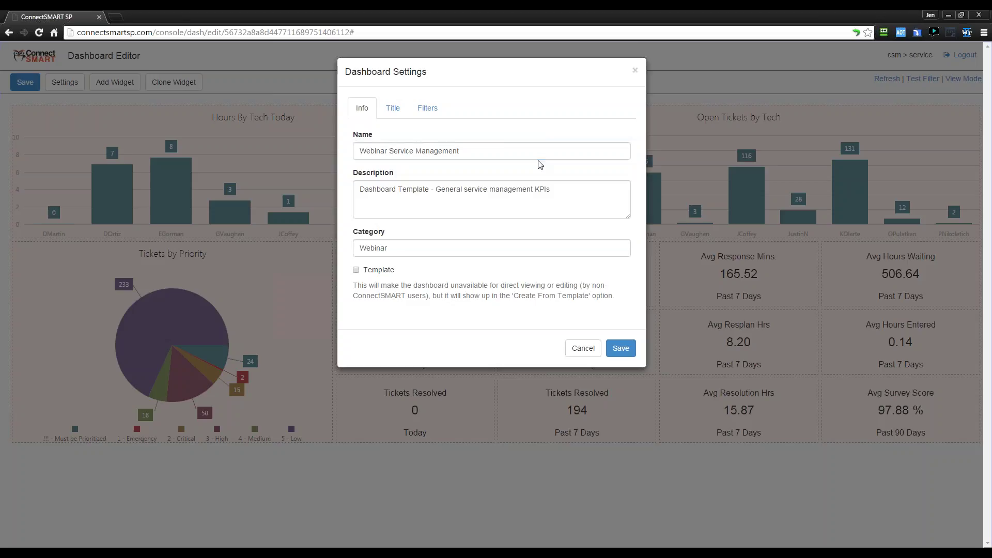
pyautogui.moveTo(492, 153); pyautogui.dragTo(359, 153)
pyautogui.click(377, 151)
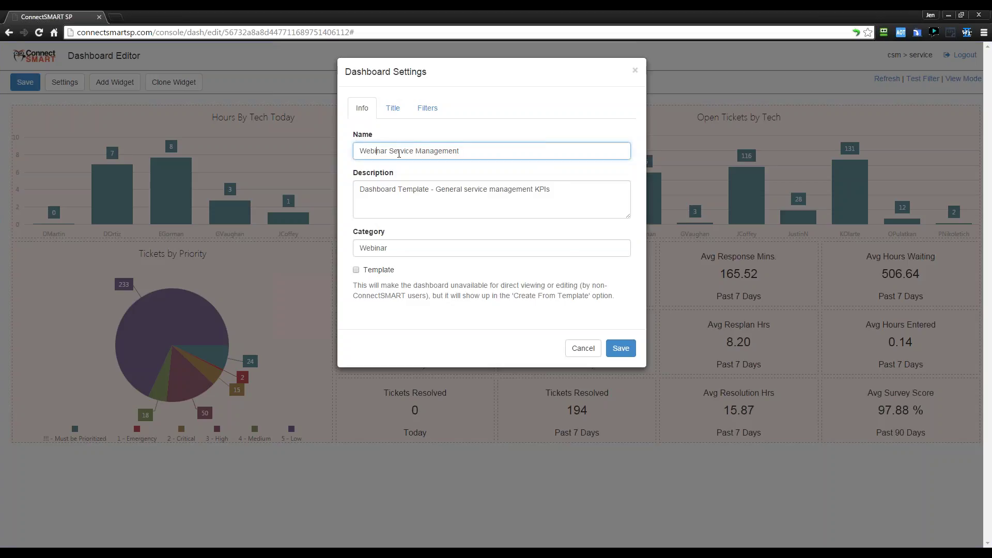
# Step: Set the dashboard's title to "Service Management" with Center alignment and save the settings
pyautogui.click(393, 107)
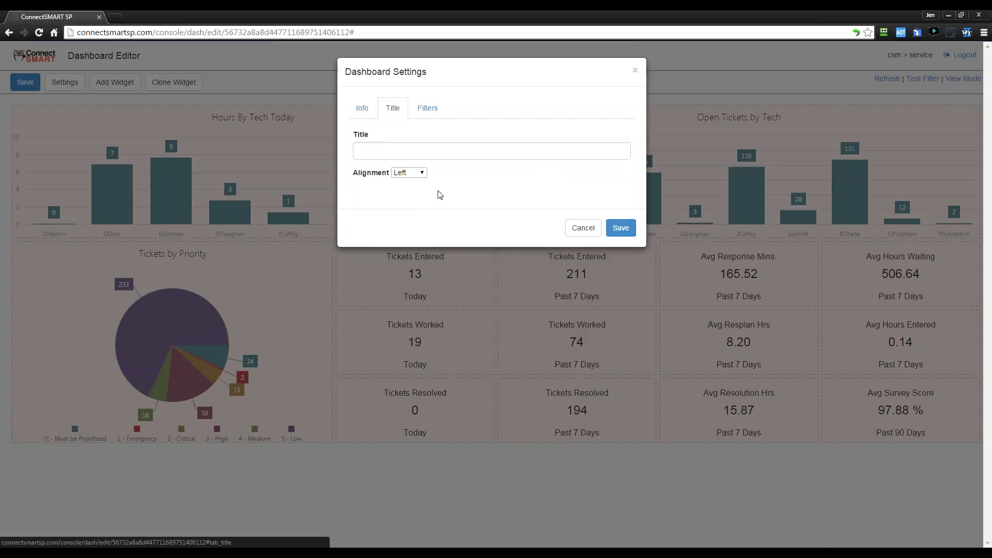
pyautogui.click(439, 151)
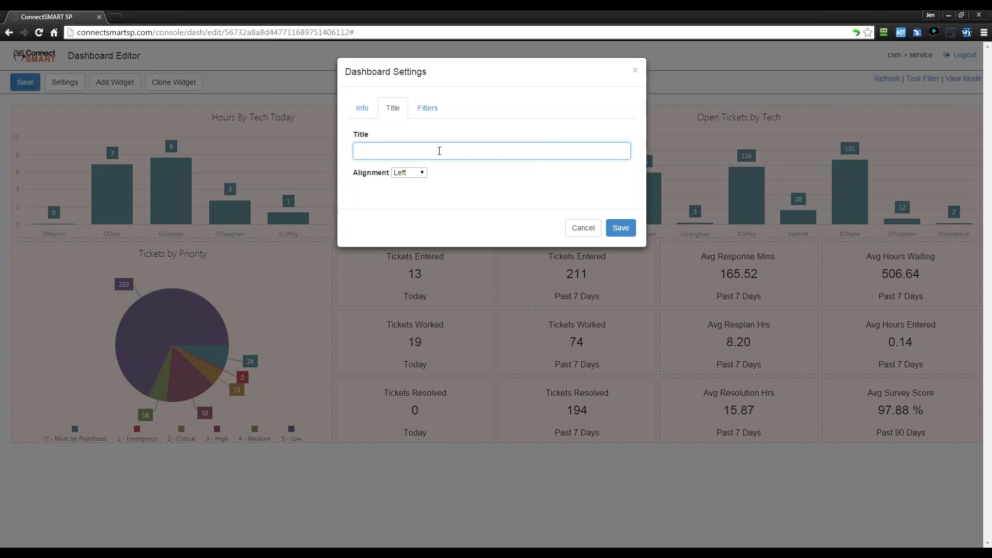
pyautogui.write('Service Management')
pyautogui.press('Tab')
pyautogui.press('Down')
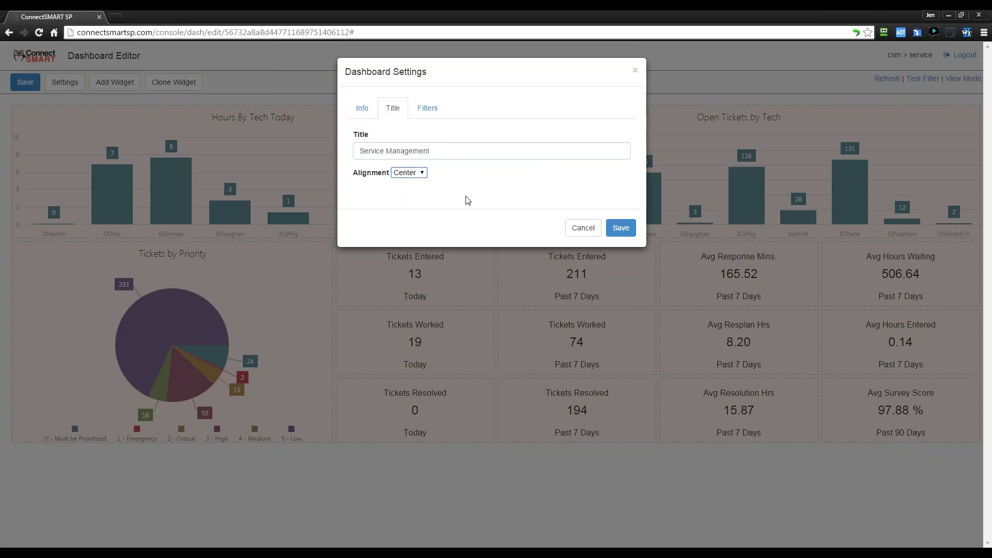
pyautogui.click(621, 228)
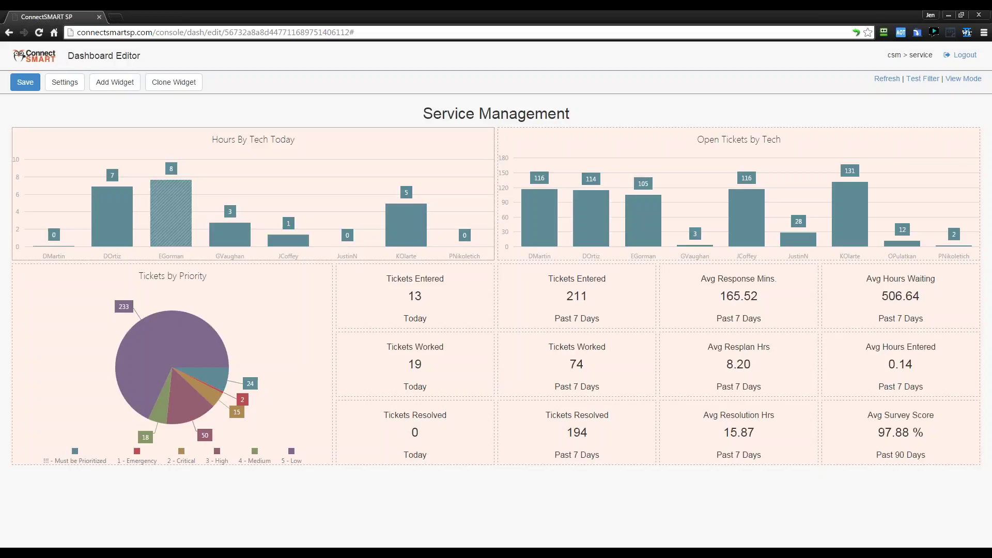
# Step: Save the edited dashboard and switch to view mode to check its title
pyautogui.click(25, 81)
pyautogui.click(566, 121)
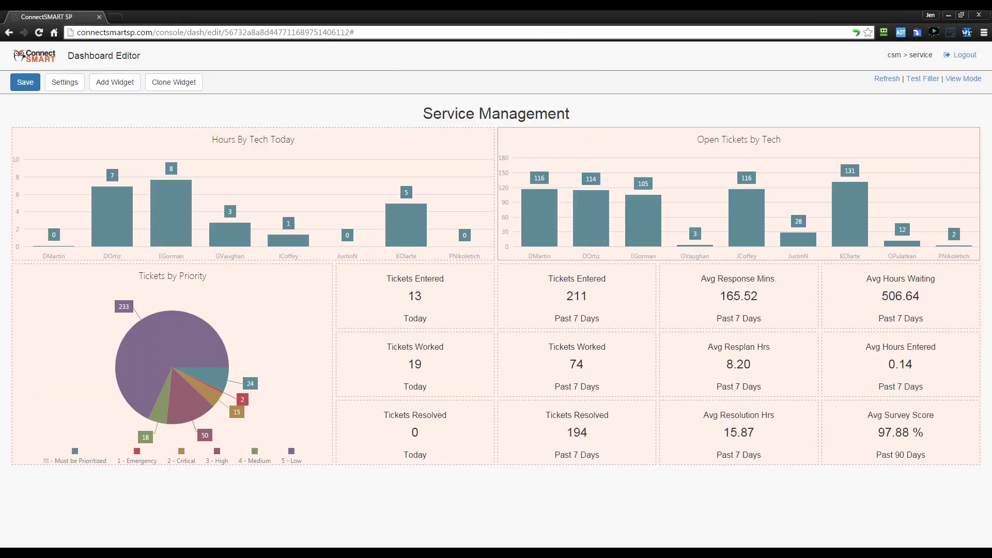
pyautogui.click(964, 79)
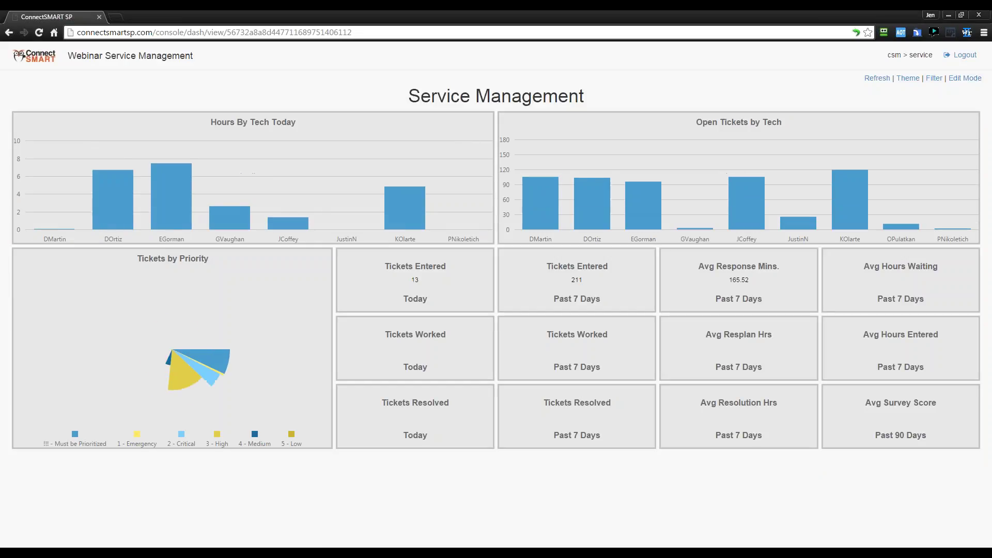
pyautogui.moveTo(409, 96); pyautogui.dragTo(571, 94)
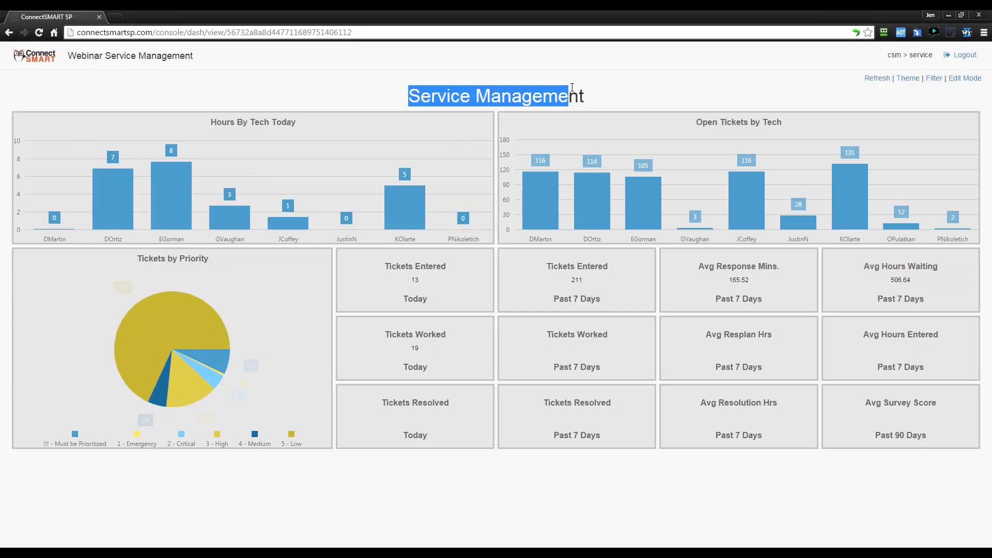
# Step: View the titled dashboard in full screen and return to the normal browser window
pyautogui.click(571, 94)
pyautogui.press('F11')
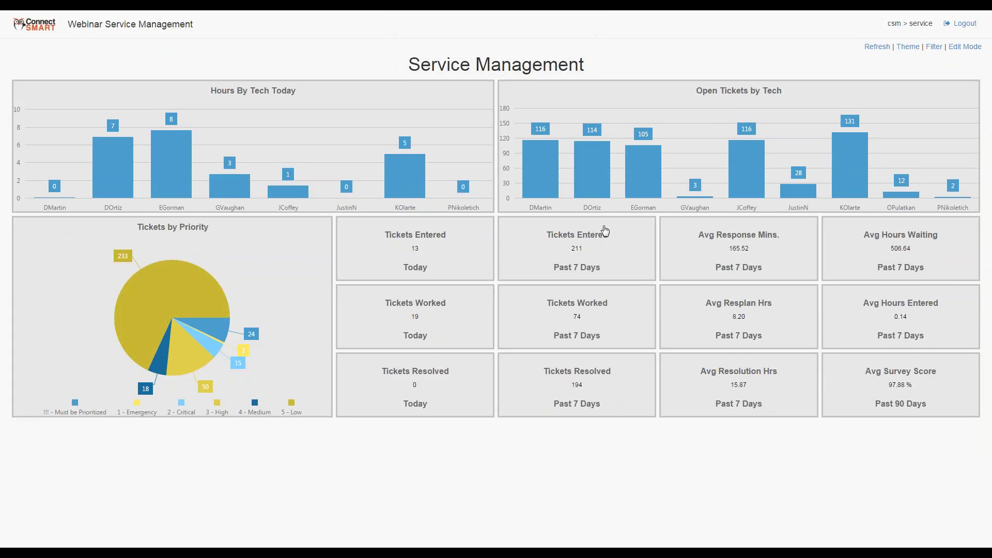
pyautogui.press('F11')
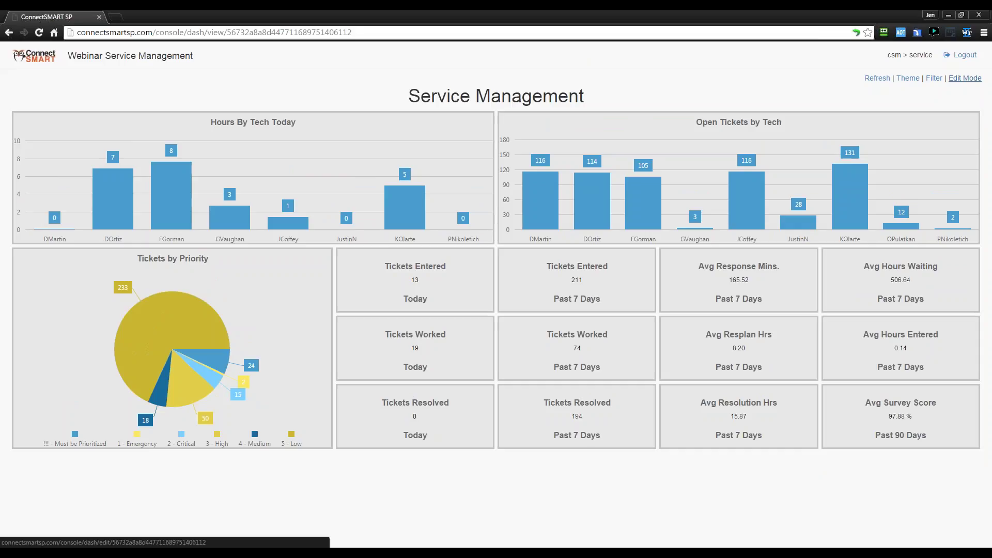
# Step: Reopen the dashboard for editing, clear its title in the settings and set the title alignment to Left
pyautogui.click(965, 78)
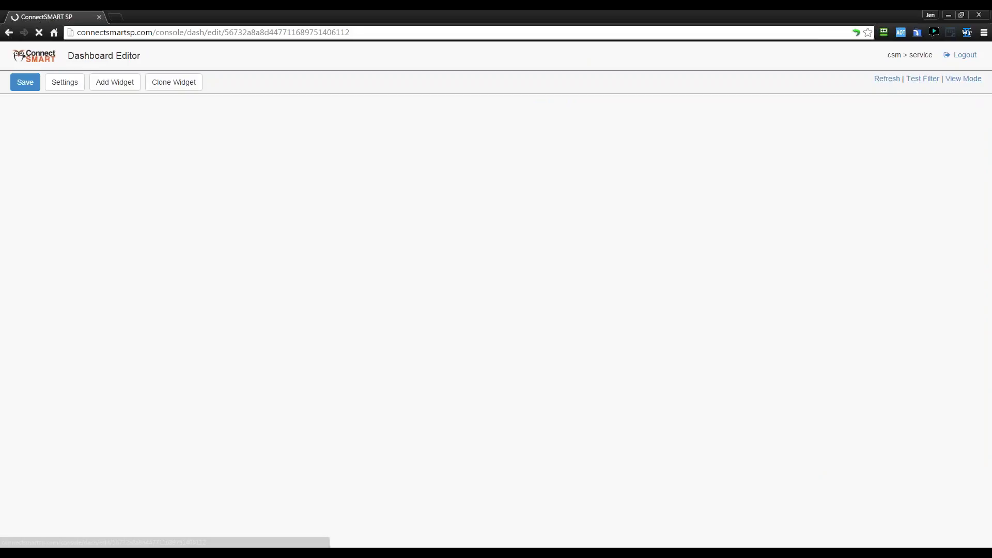
pyautogui.click(66, 84)
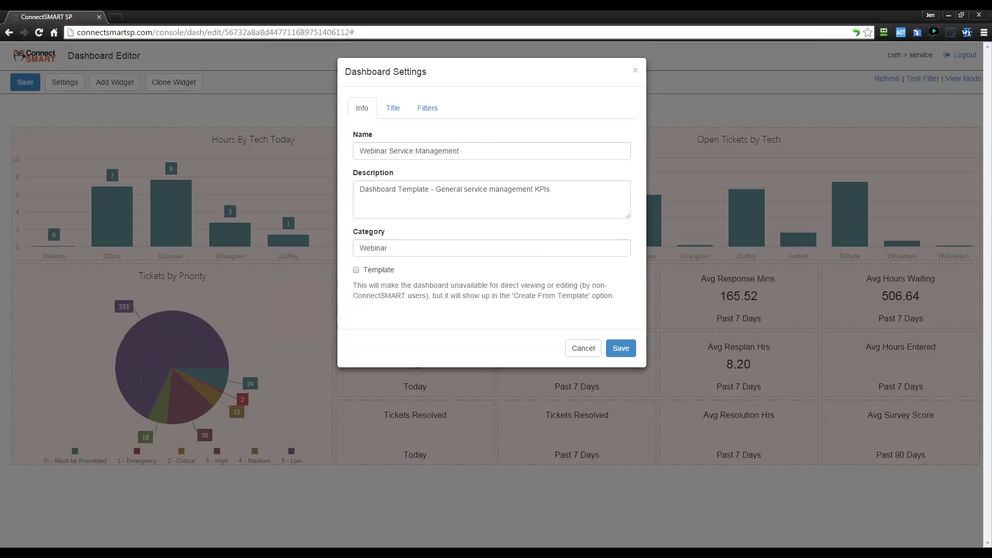
pyautogui.tripleClick(523, 151)
pyautogui.press('BackSpace')
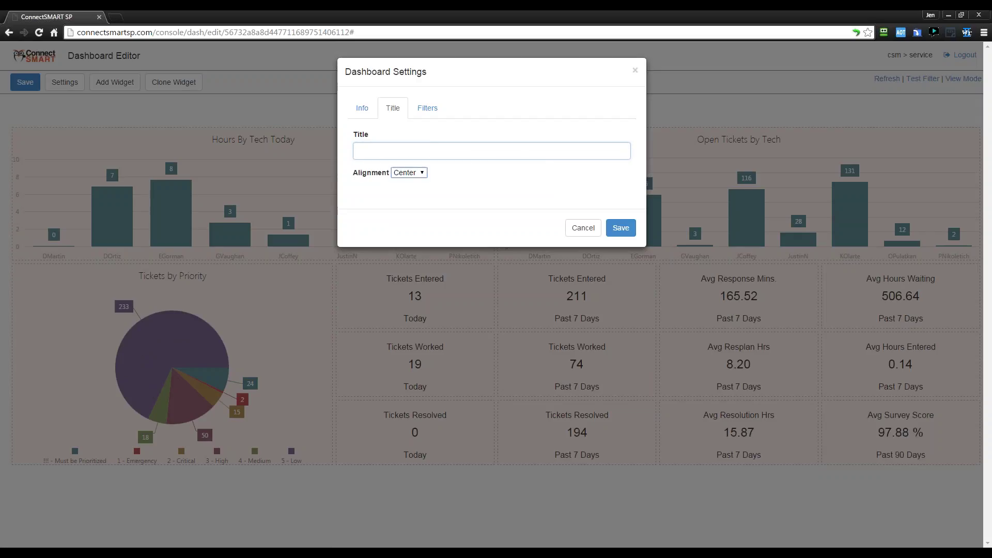
pyautogui.click(408, 173)
pyautogui.click(404, 180)
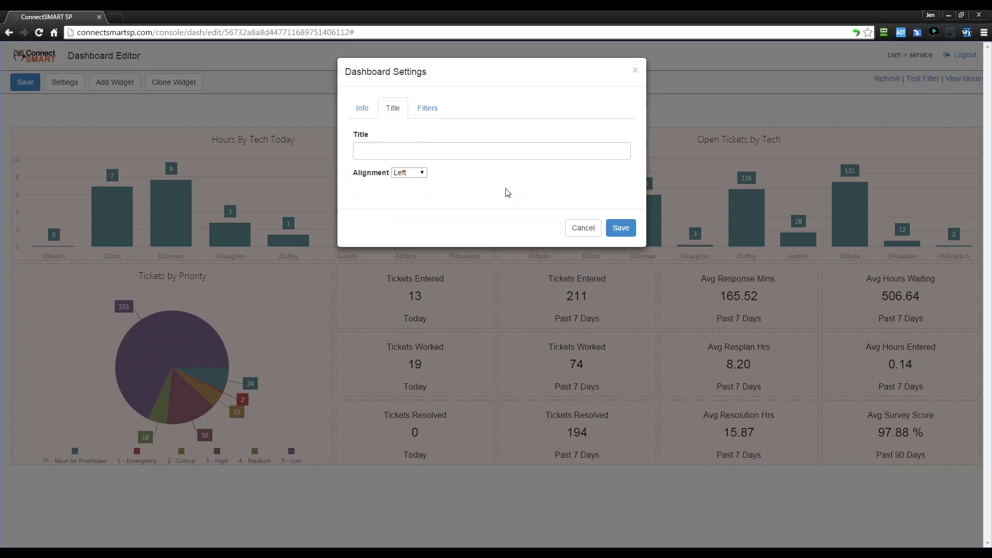
# Step: Set the default value of the dashboard's BoardName filter to 'helpdesk' and save the dashboard settings
pyautogui.click(436, 110)
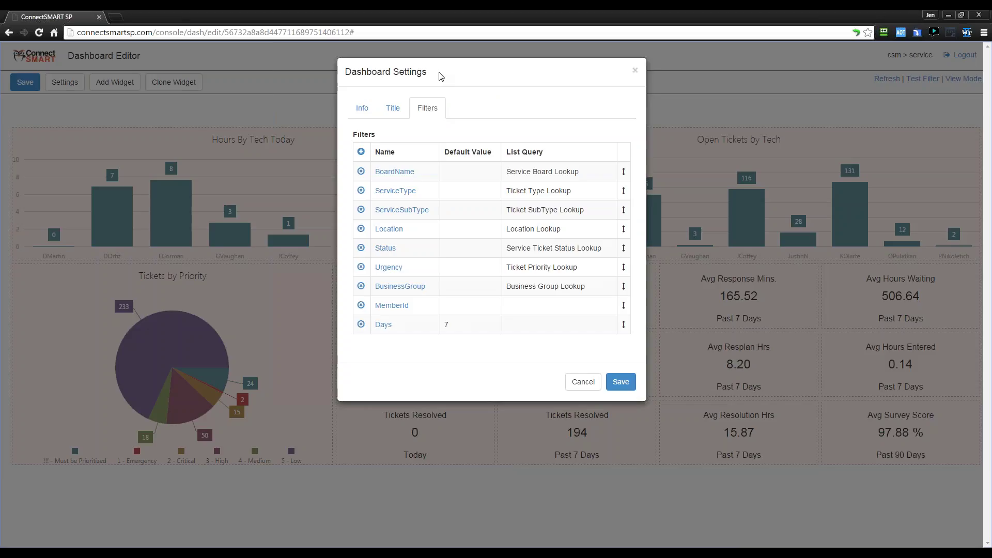
pyautogui.click(392, 172)
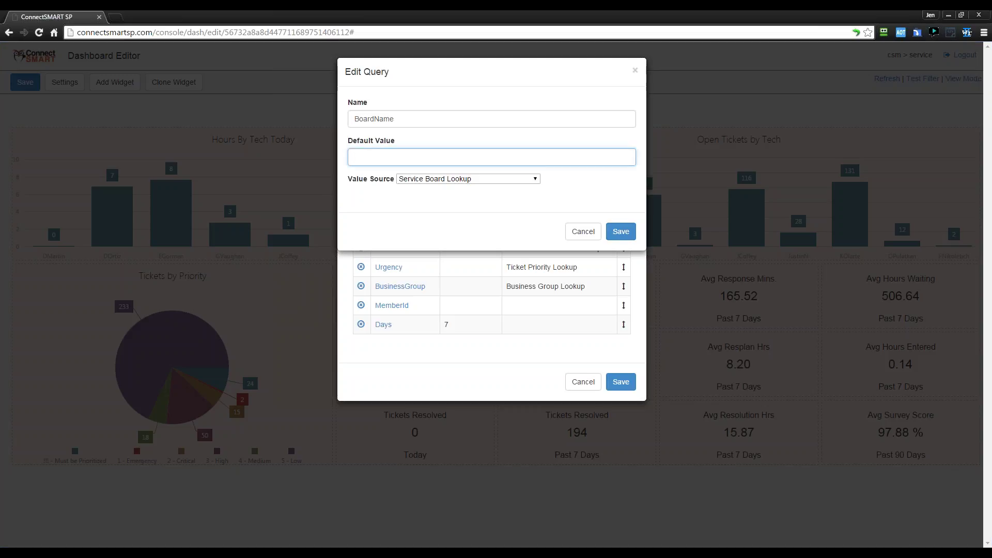
pyautogui.write("'helpdesk'")
pyautogui.click(621, 231)
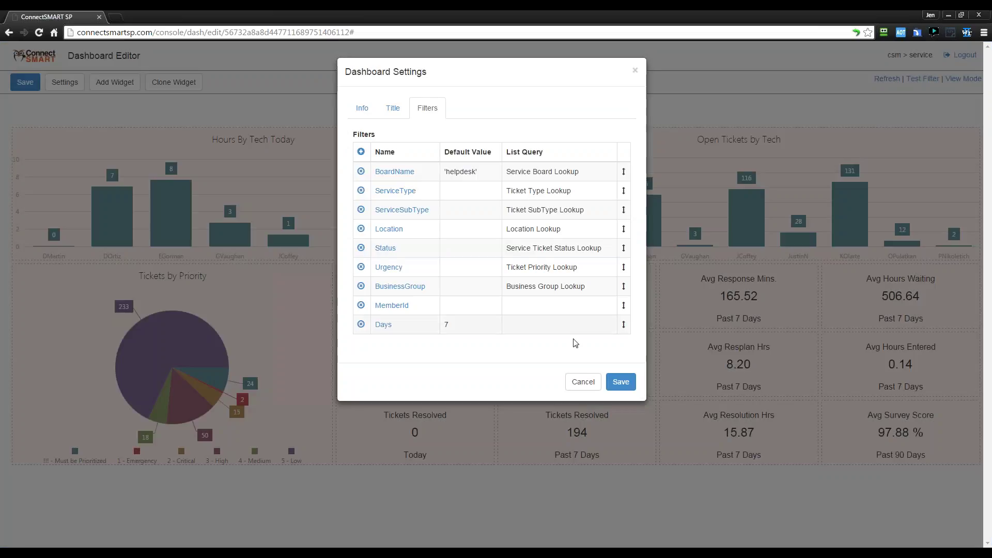
pyautogui.click(621, 382)
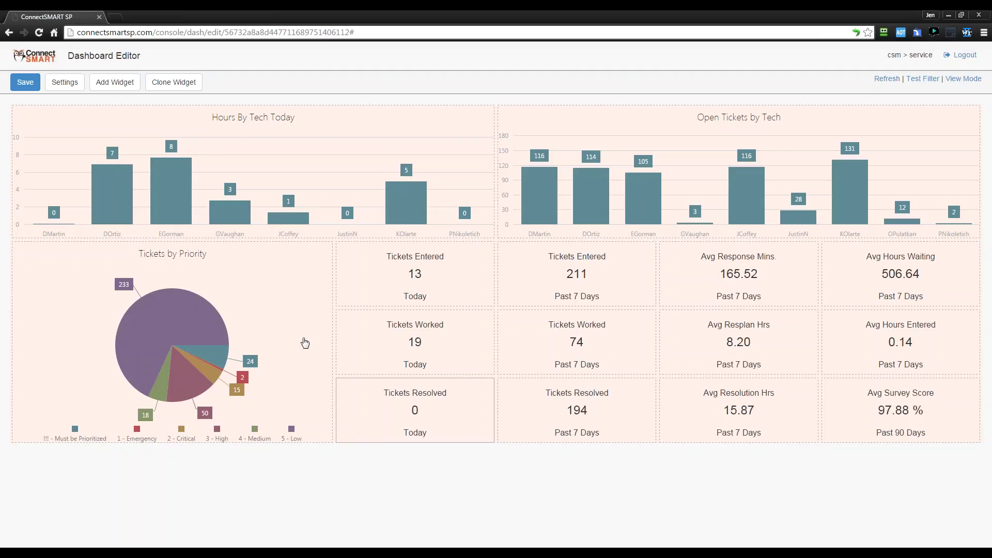
# Step: Save the edited dashboard and switch to view mode to check the filtered widgets
pyautogui.click(37, 86)
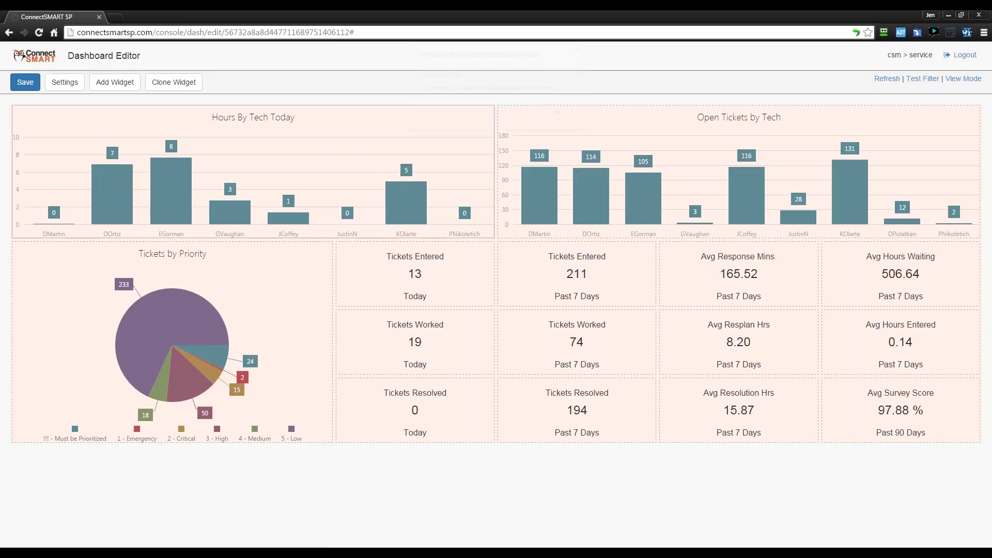
pyautogui.click(560, 110)
pyautogui.click(964, 79)
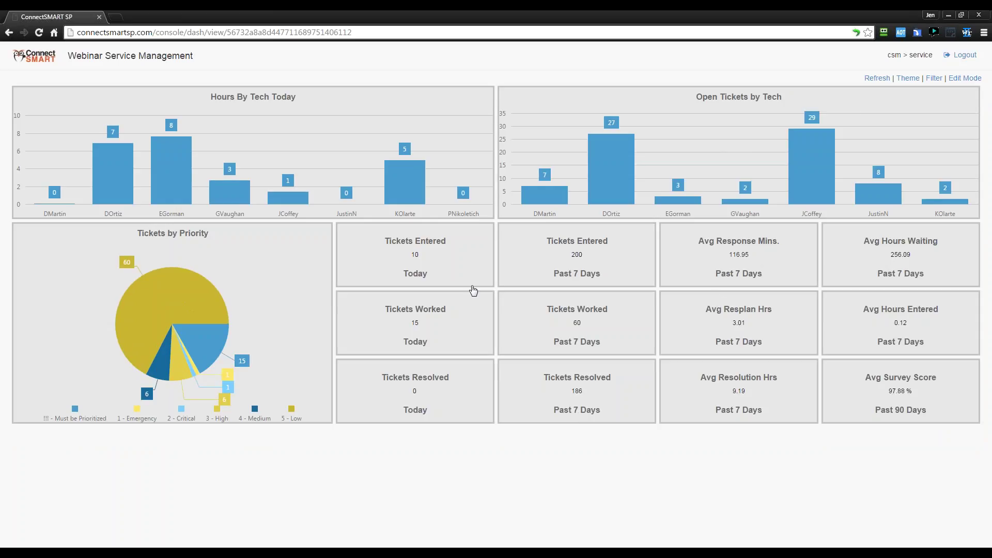
# Step: Return to edit mode and open the filter settings of the Tickets Entered Today widget
pyautogui.click(977, 80)
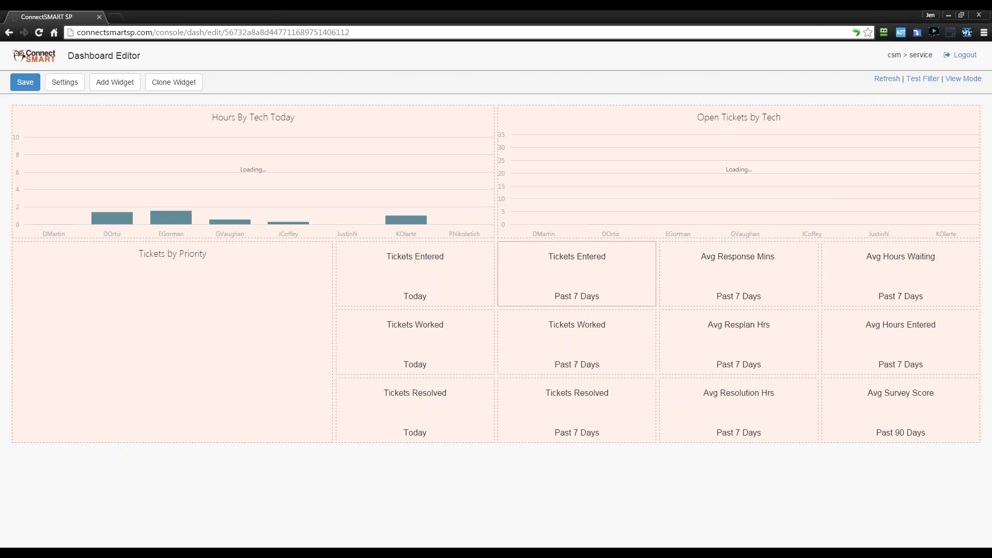
pyautogui.click(486, 279)
pyautogui.click(931, 128)
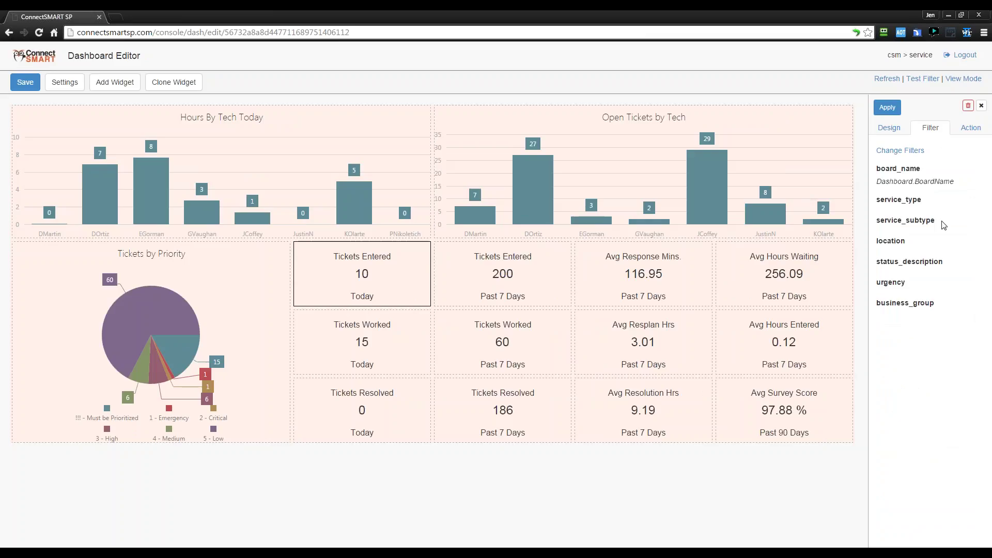
pyautogui.moveTo(877, 171); pyautogui.dragTo(958, 182)
pyautogui.click(958, 180)
pyautogui.click(900, 151)
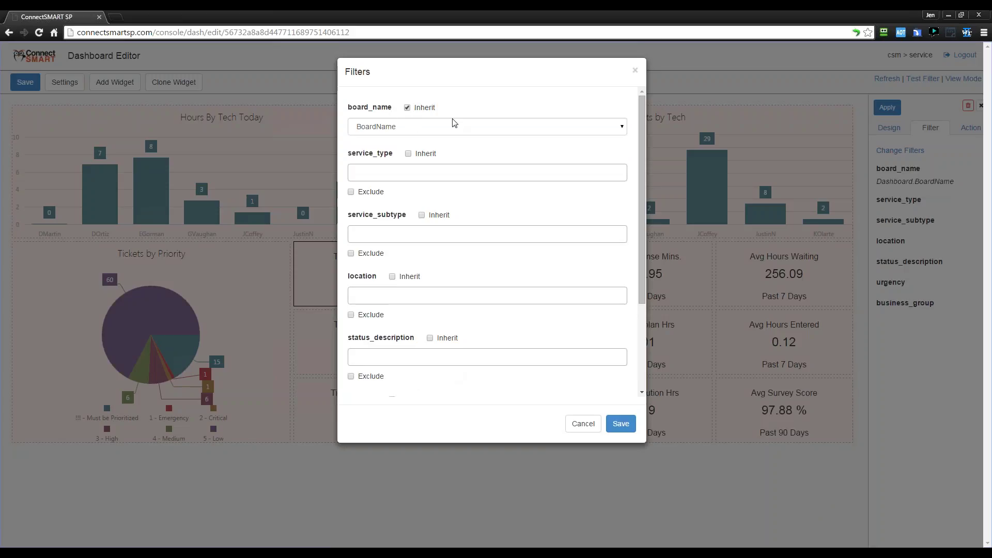
# Step: Examine which user and dashboard values the widget's board_name filter can inherit, keep BoardName and save the filters
pyautogui.click(411, 126)
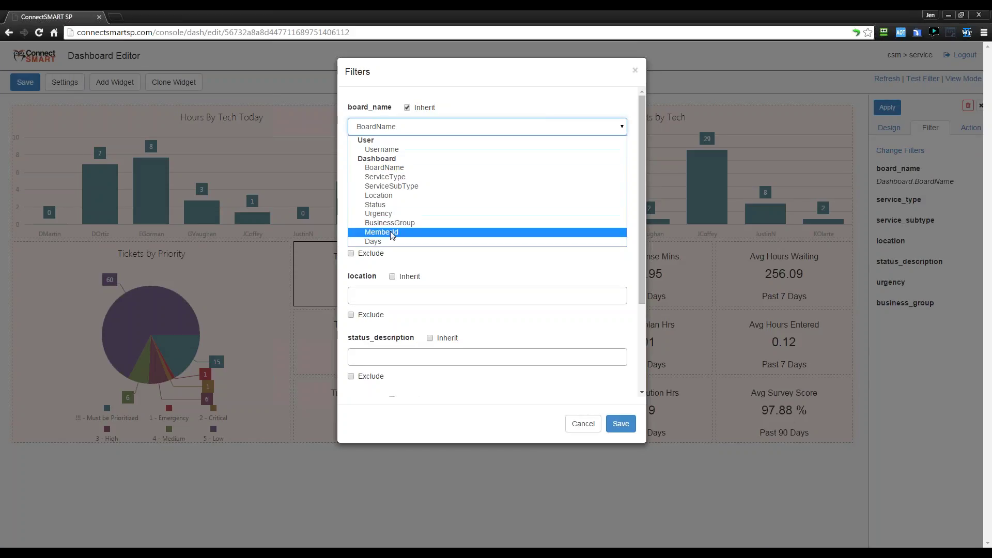
pyautogui.click(552, 91)
pyautogui.click(416, 129)
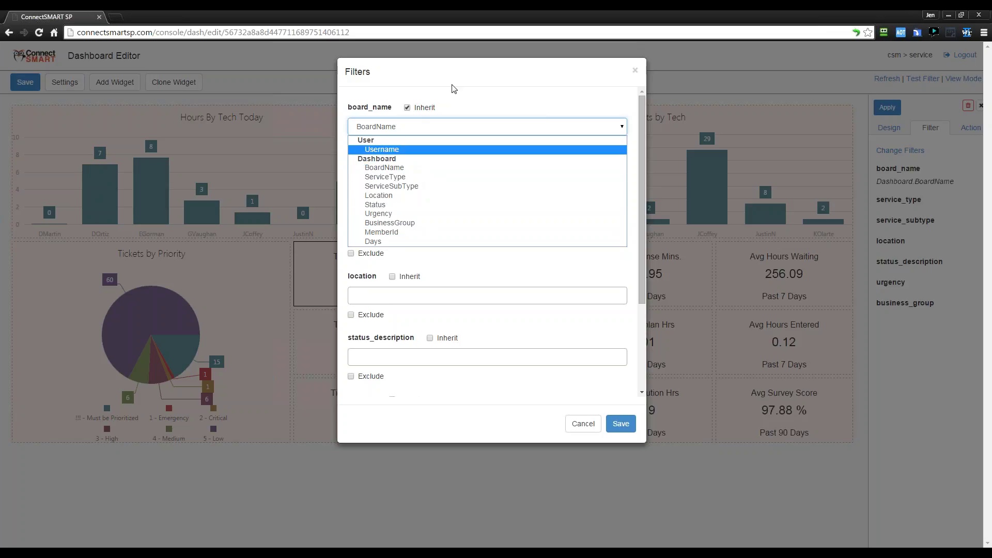
pyautogui.click(509, 106)
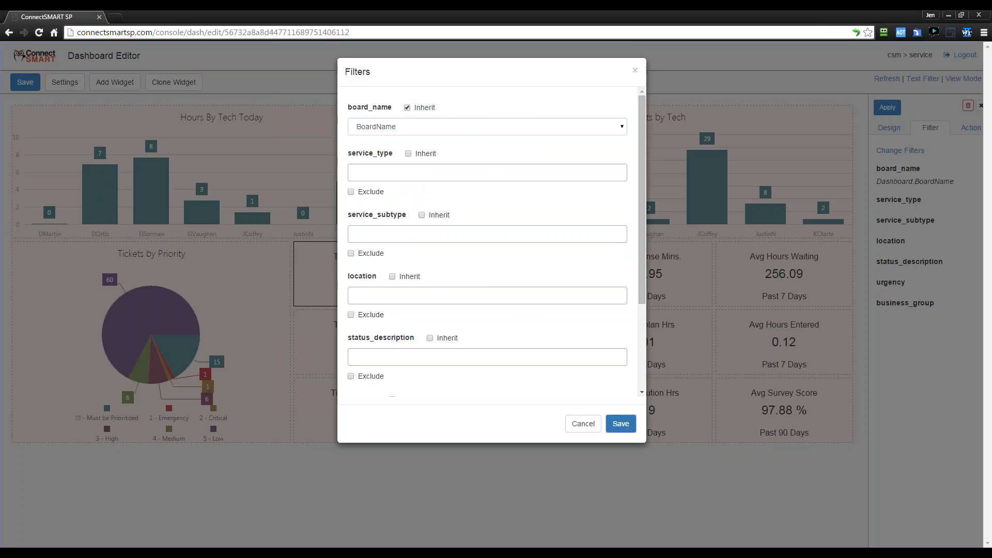
pyautogui.click(622, 424)
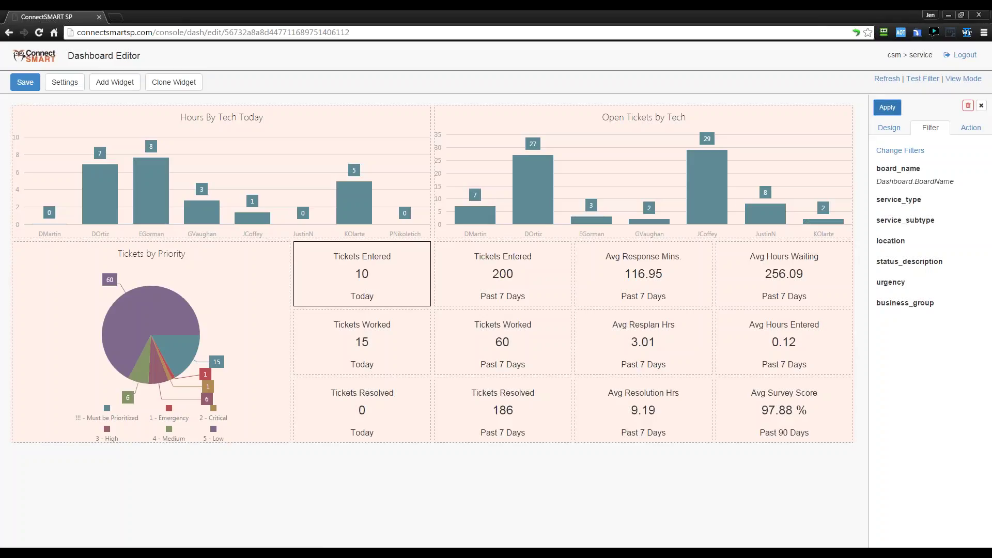
# Step: Compare the Avg Response Mins. widget's filters with the default values in the dashboard's filter list
pyautogui.click(671, 269)
pyautogui.click(931, 127)
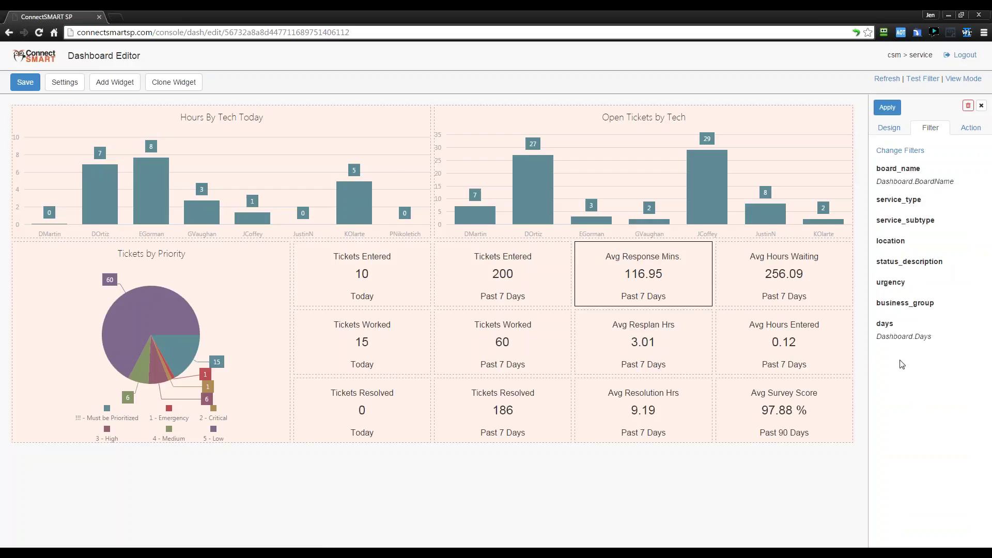
pyautogui.click(76, 88)
pyautogui.click(427, 107)
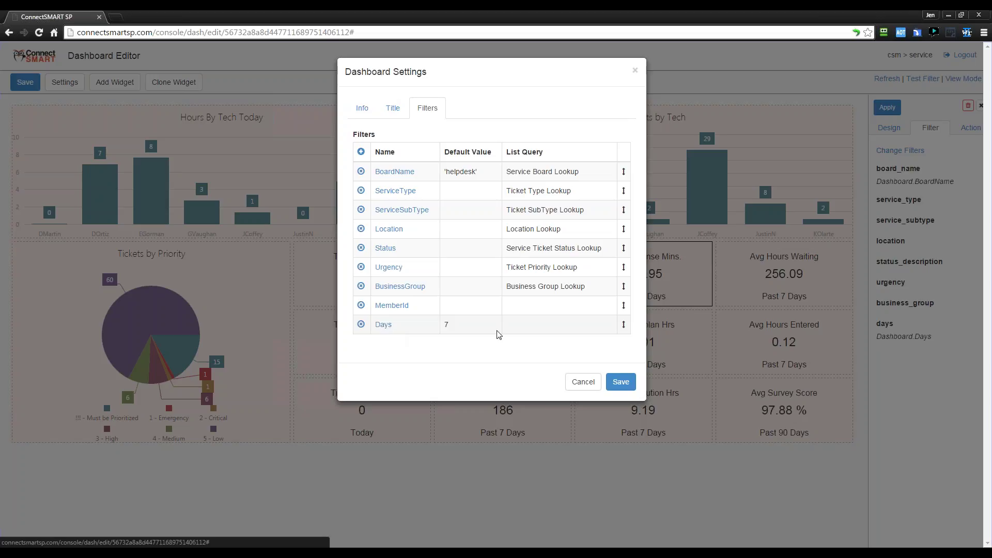
pyautogui.click(621, 382)
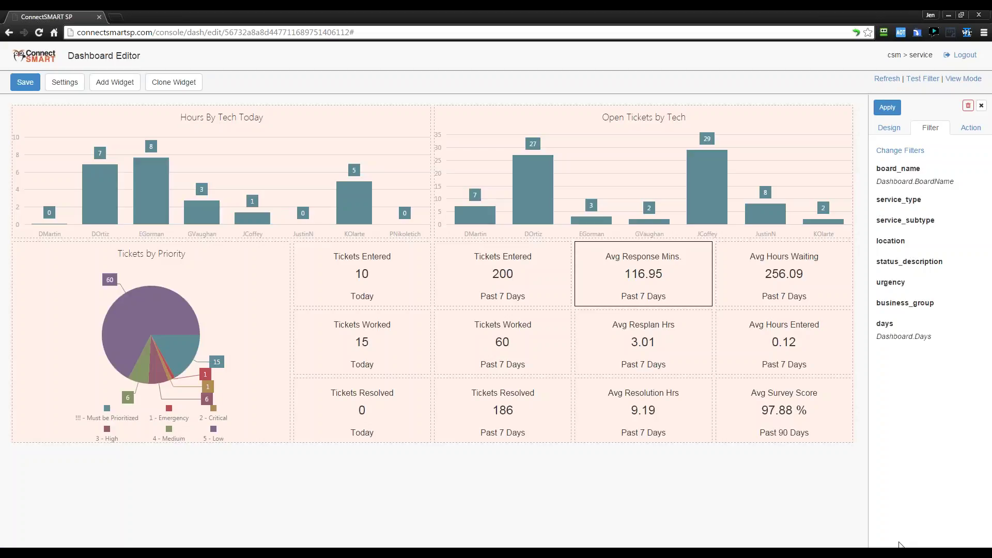
# Step: Look through the settings of the Avg Resolution Hrs, Avg Resplan Hrs, Avg Hours Entered and Avg Hours Waiting widgets
pyautogui.click(642, 417)
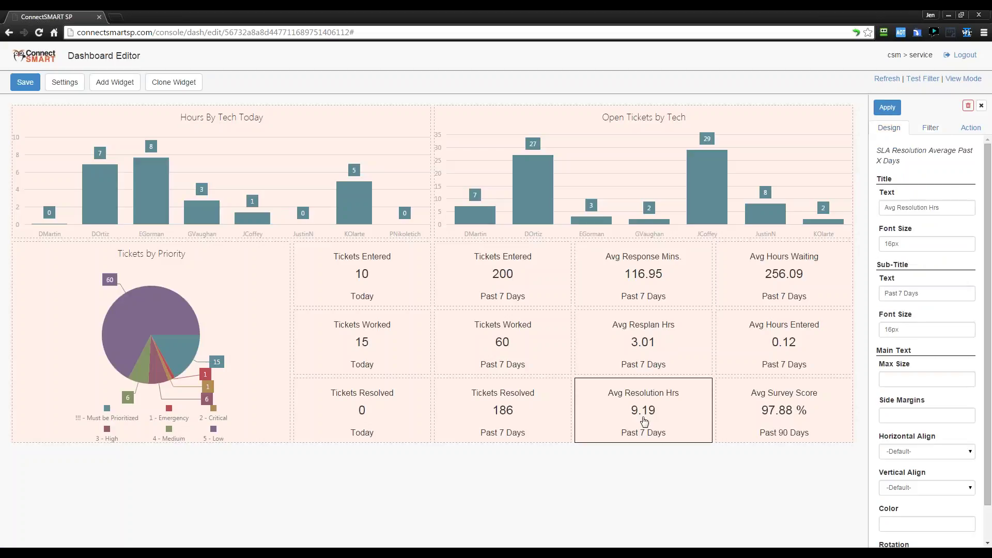
pyautogui.click(651, 329)
pyautogui.click(784, 344)
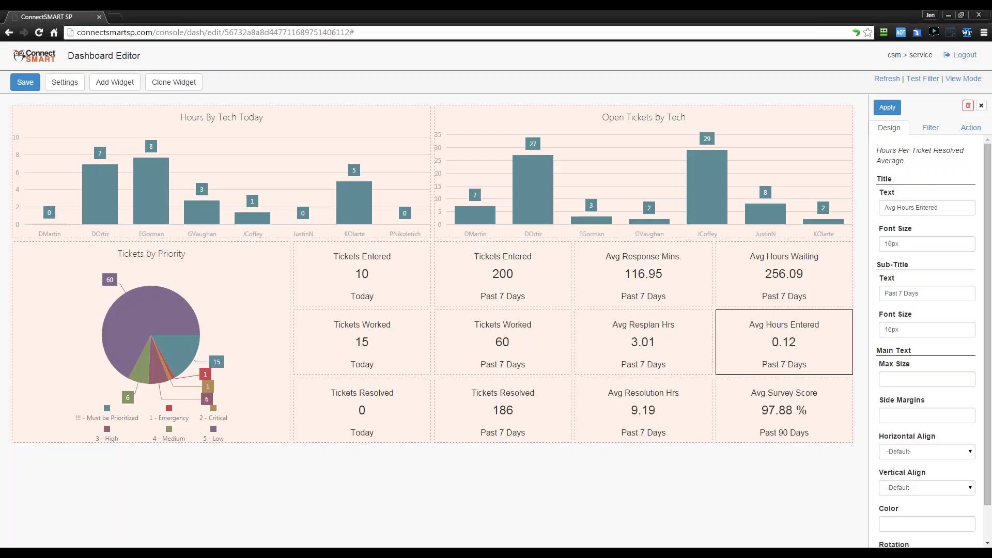
pyautogui.click(827, 299)
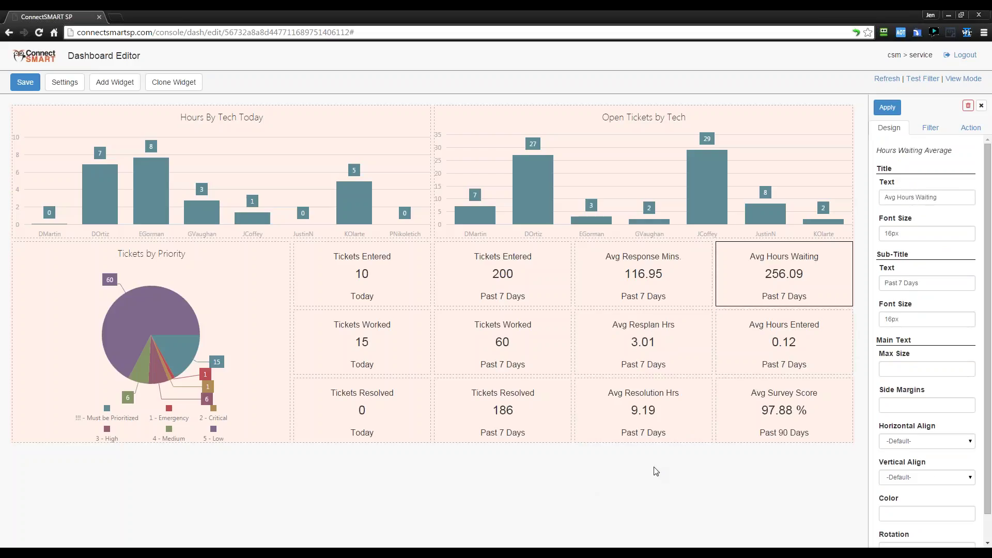
# Step: Examine the Avg Survey Score widget's days filter against the dashboard's Days default, and check its Inherit option without changing anything
pyautogui.click(834, 414)
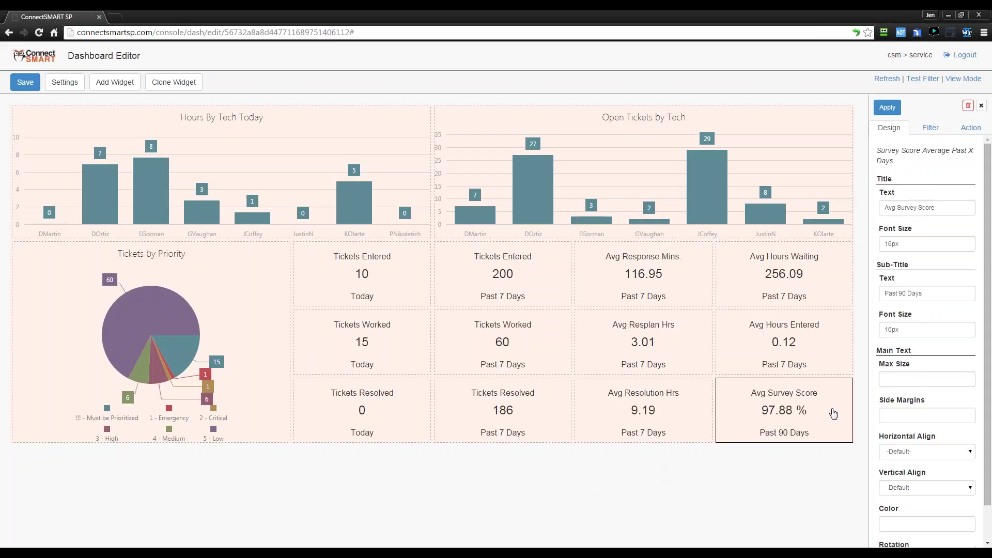
pyautogui.click(929, 133)
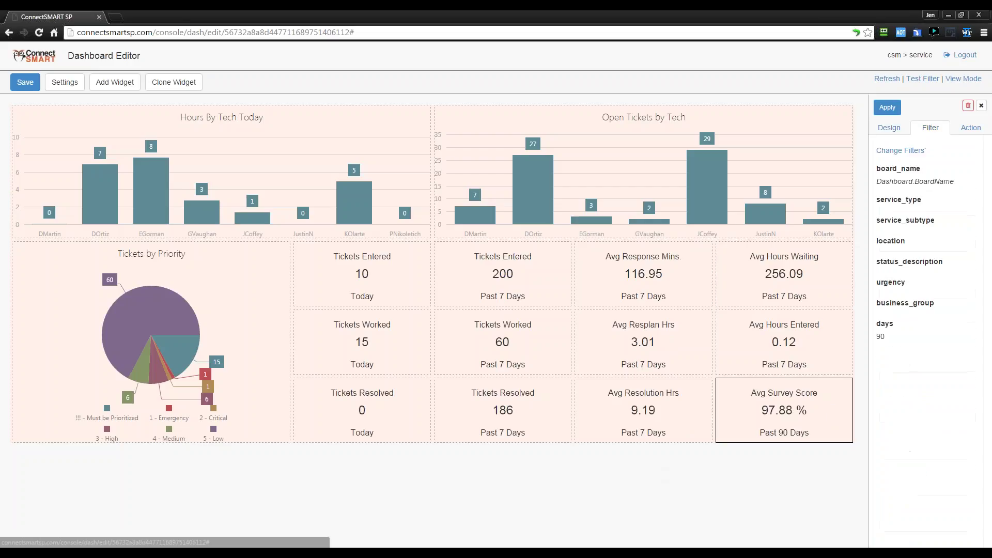
pyautogui.click(62, 82)
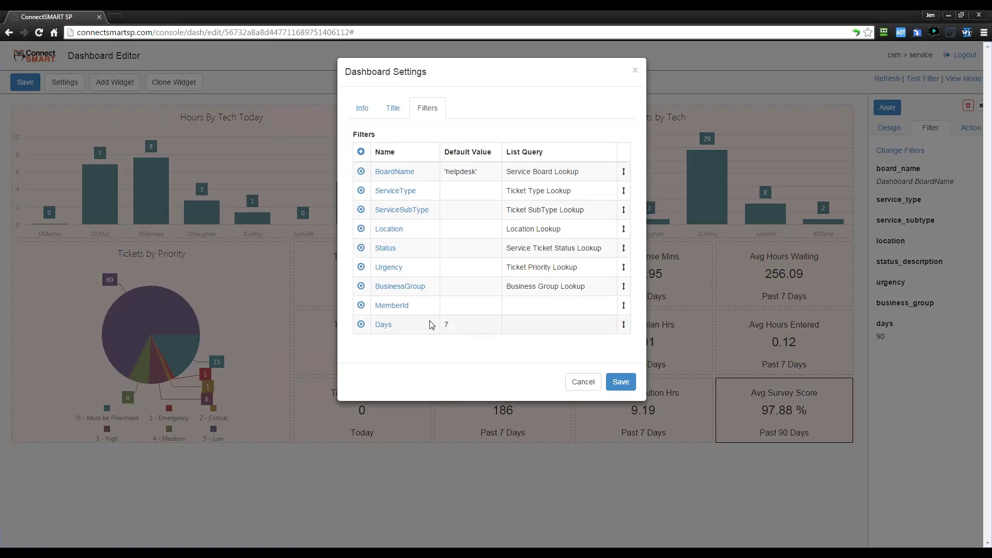
pyautogui.click(574, 382)
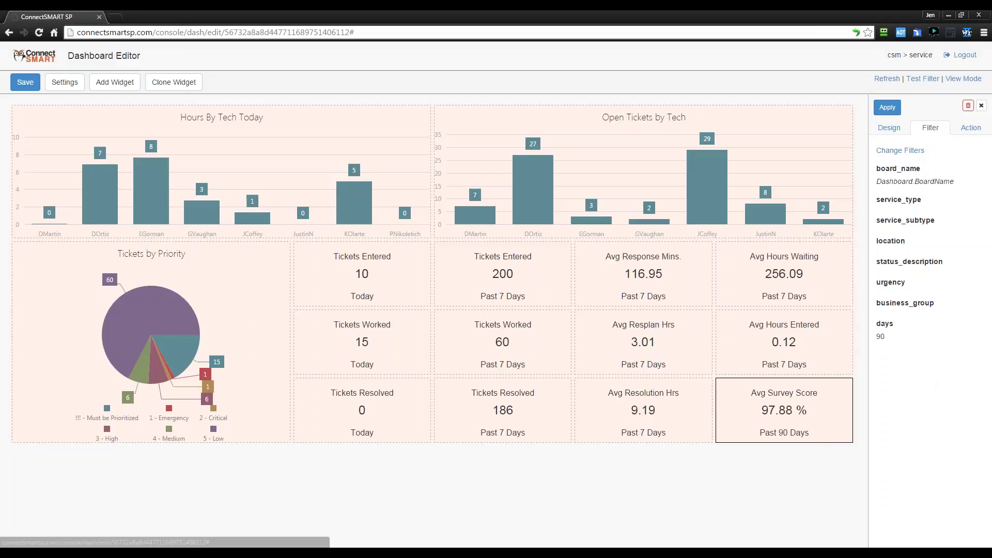
pyautogui.click(901, 151)
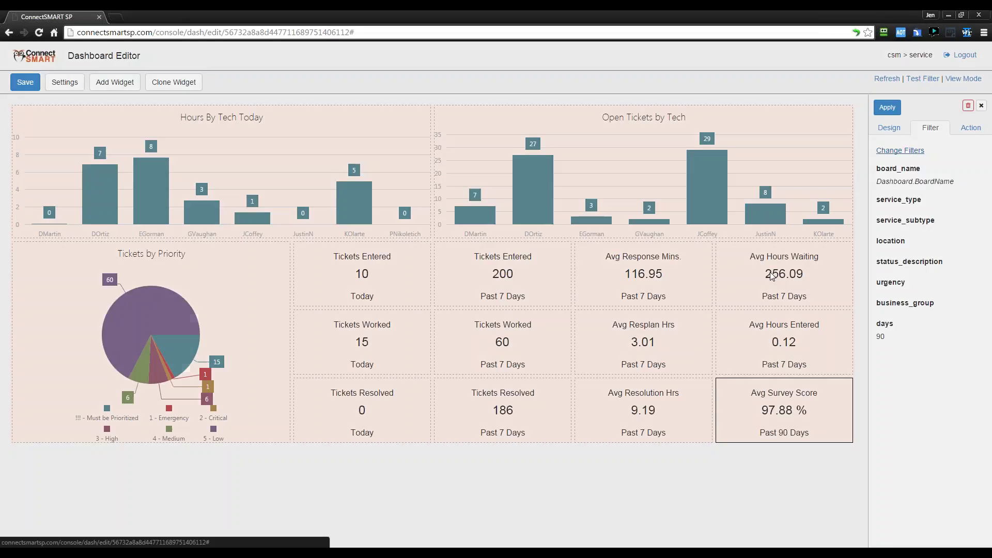
pyautogui.scroll(-3, 480, 347)
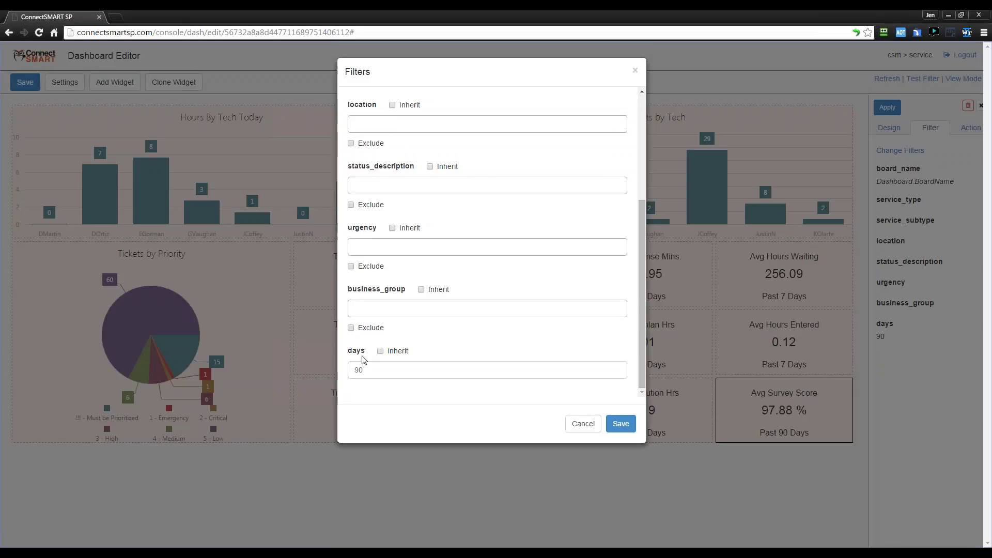
pyautogui.click(583, 424)
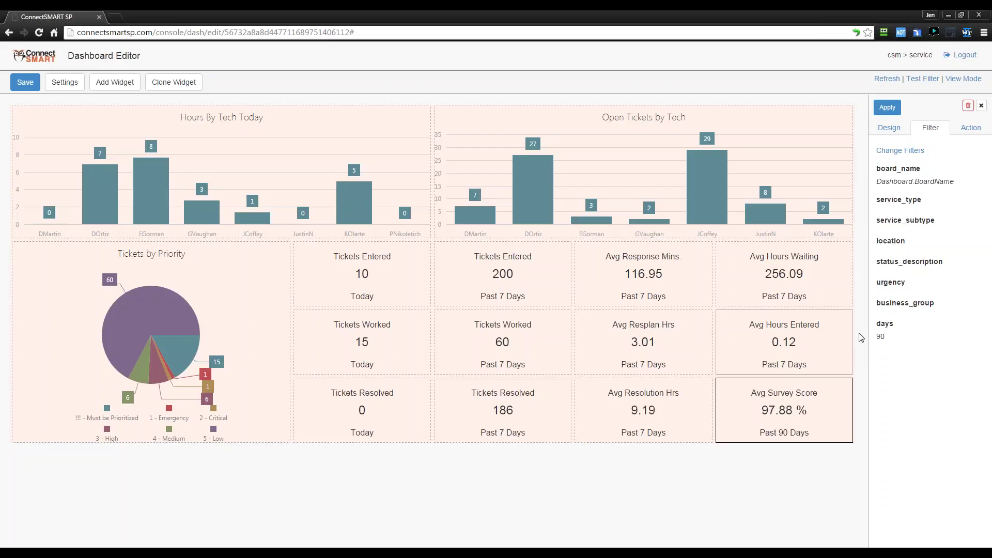
# Step: Review the dashboard-level filter list again, close it unchanged and reselect the Avg Survey Score widget
pyautogui.click(65, 82)
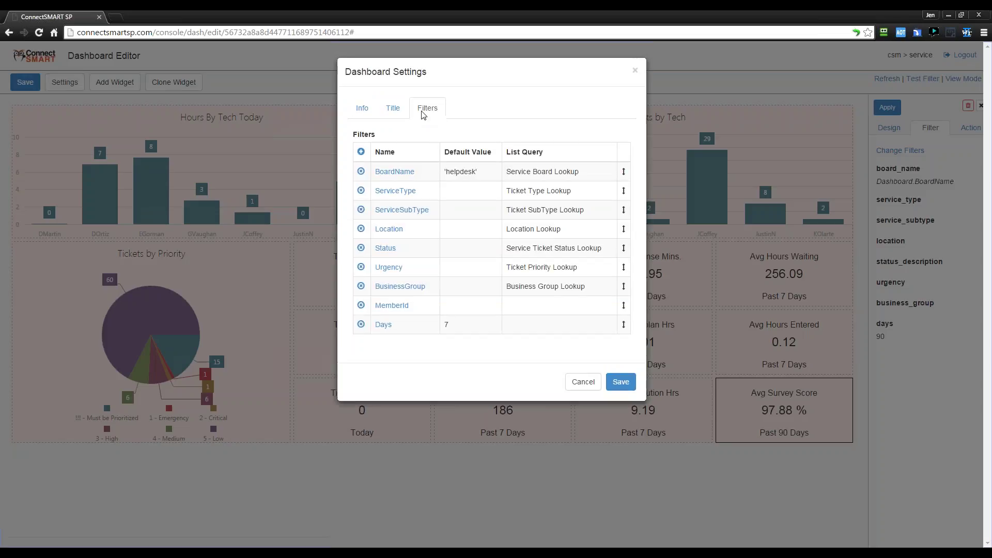
pyautogui.click(584, 382)
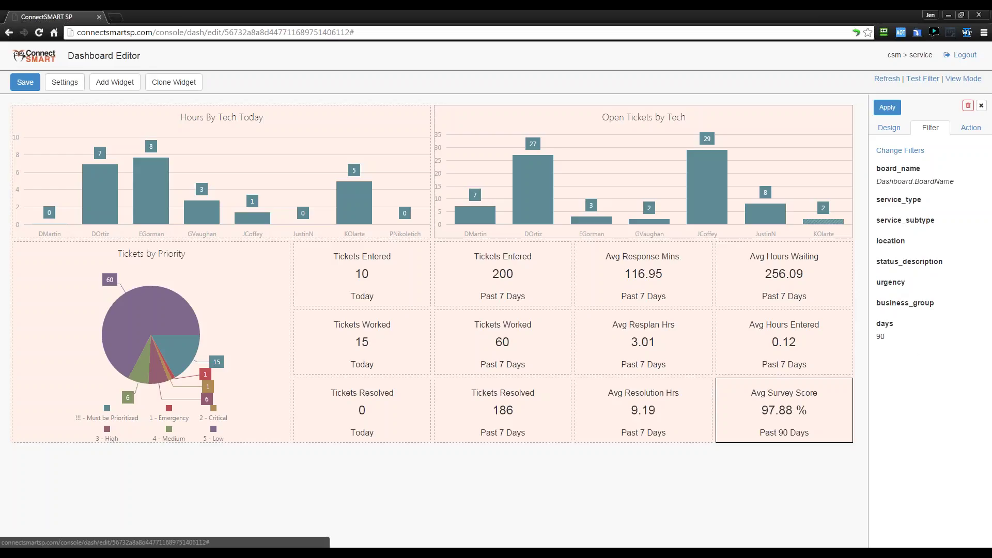
pyautogui.click(781, 395)
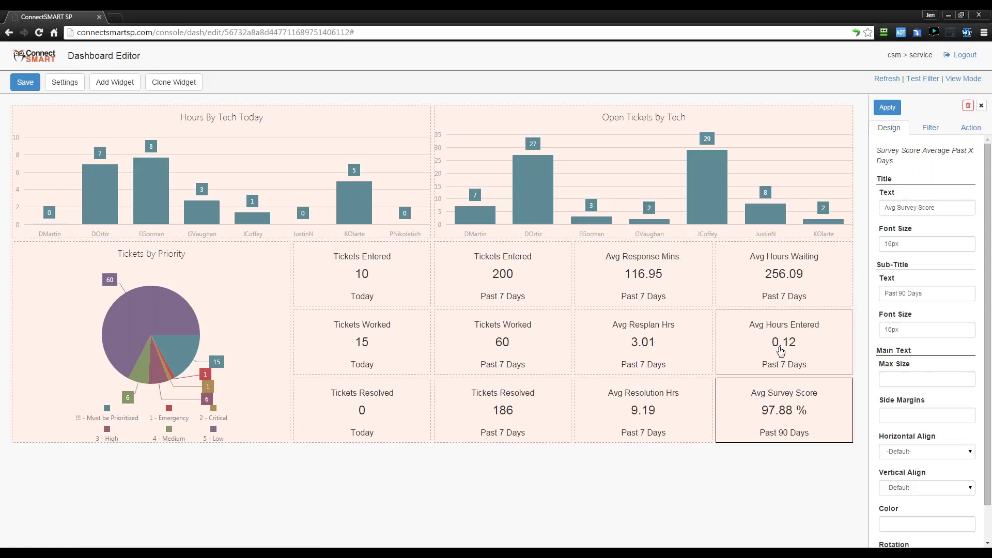
# Step: Look at the settings of the Avg Hours Entered, Avg Response Mins. and Avg Resplan Hrs widgets
pyautogui.click(780, 343)
pyautogui.click(644, 274)
pyautogui.click(641, 343)
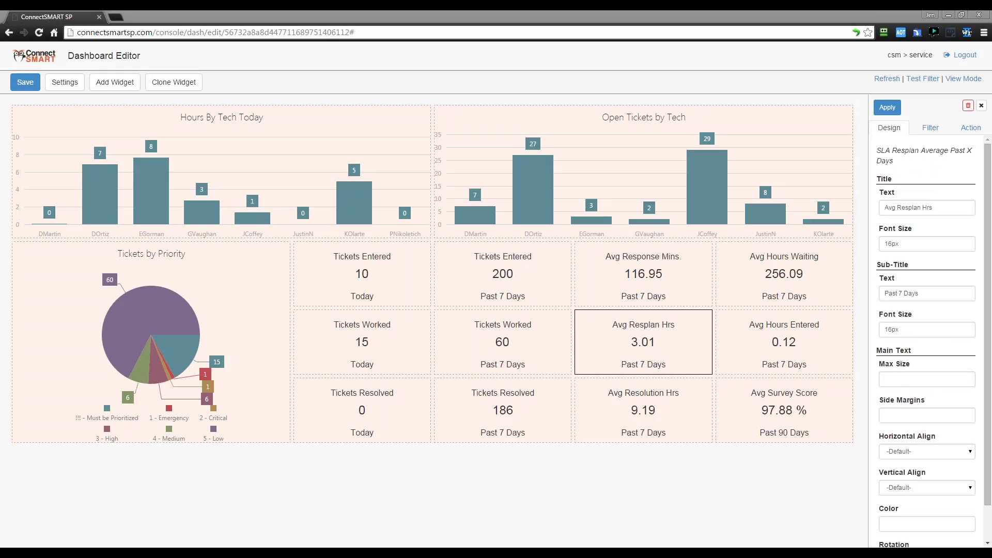
# Step: Display the dashboard in view mode and refresh its widgets
pyautogui.click(964, 79)
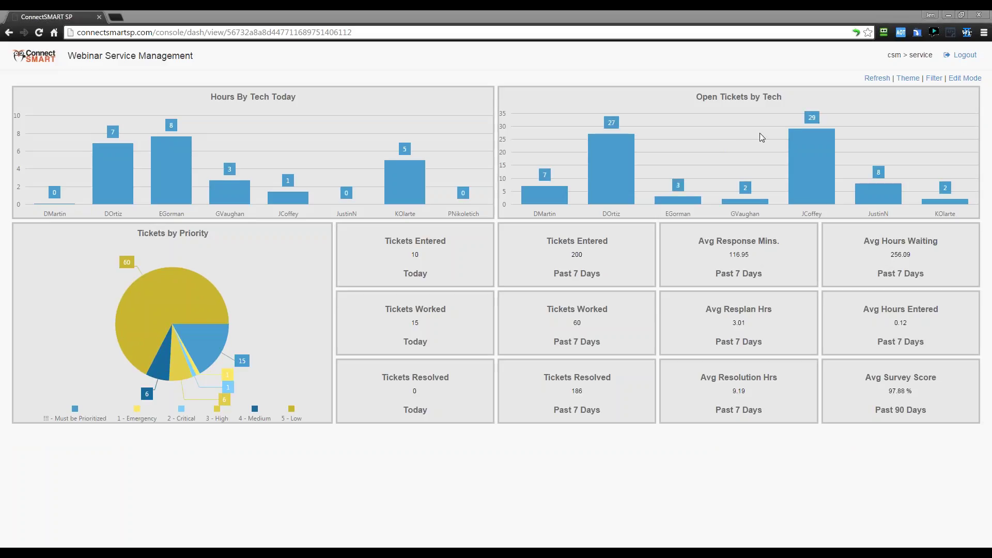
pyautogui.click(877, 78)
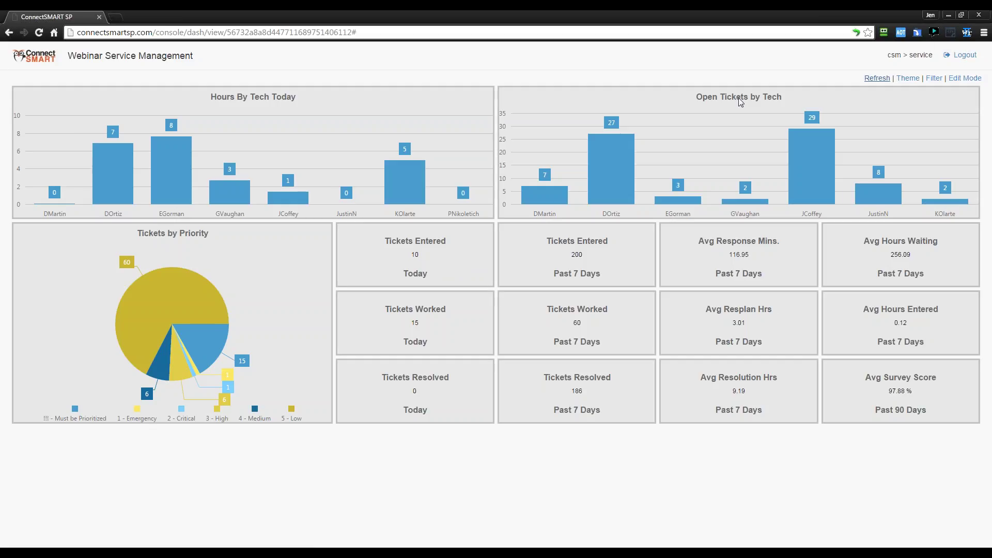
# Step: Try the dashboard's light and dark themes and leave it in dark mode
pyautogui.click(910, 79)
pyautogui.click(930, 96)
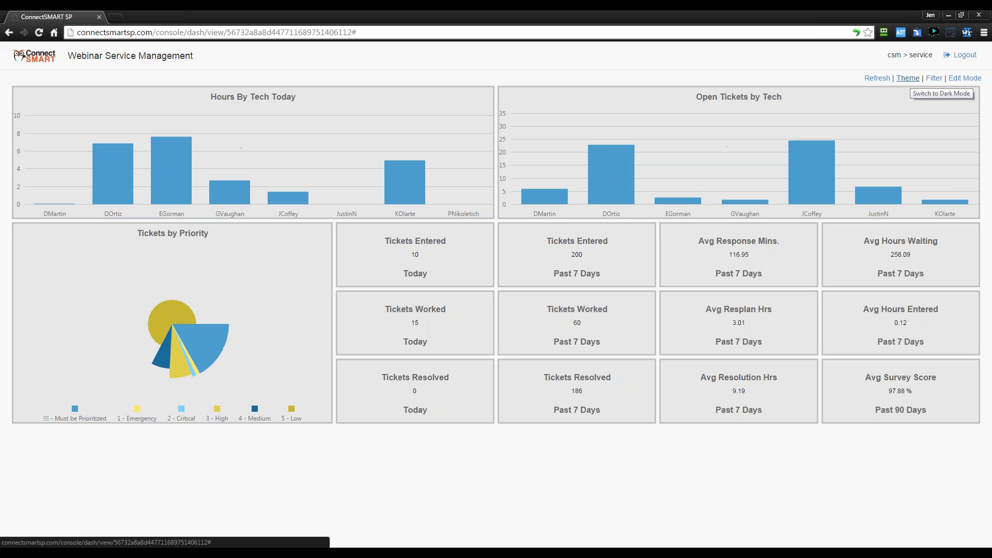
pyautogui.click(940, 94)
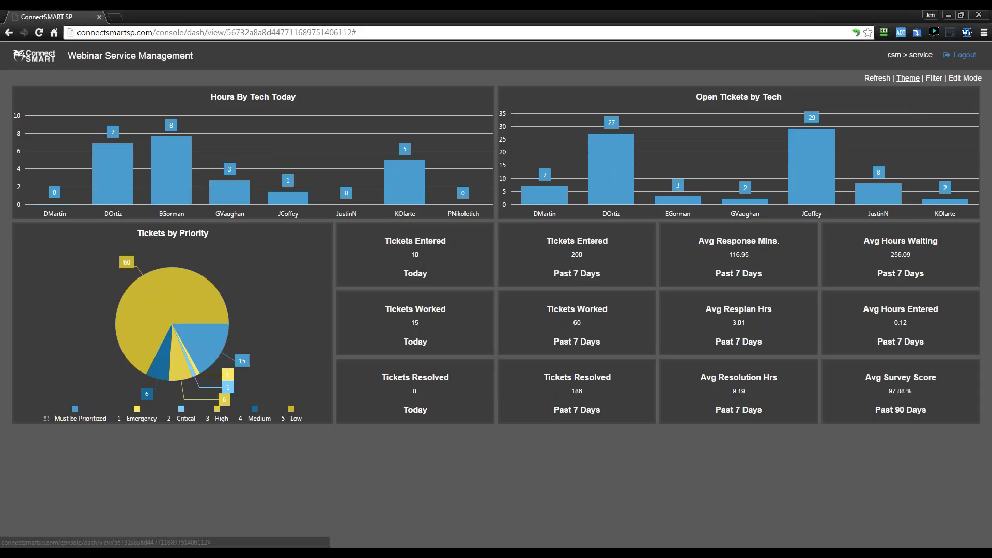
pyautogui.click(909, 78)
pyautogui.click(908, 78)
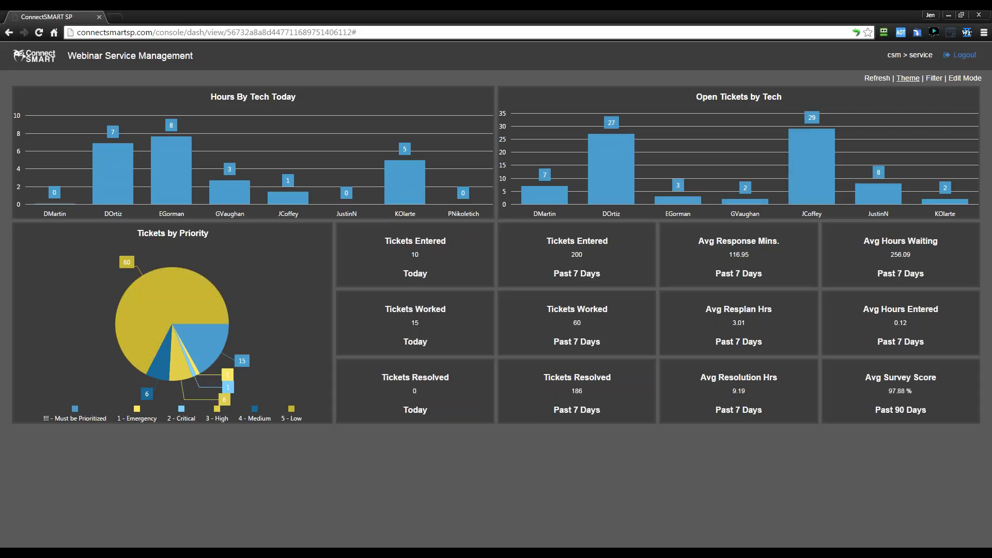
pyautogui.click(914, 84)
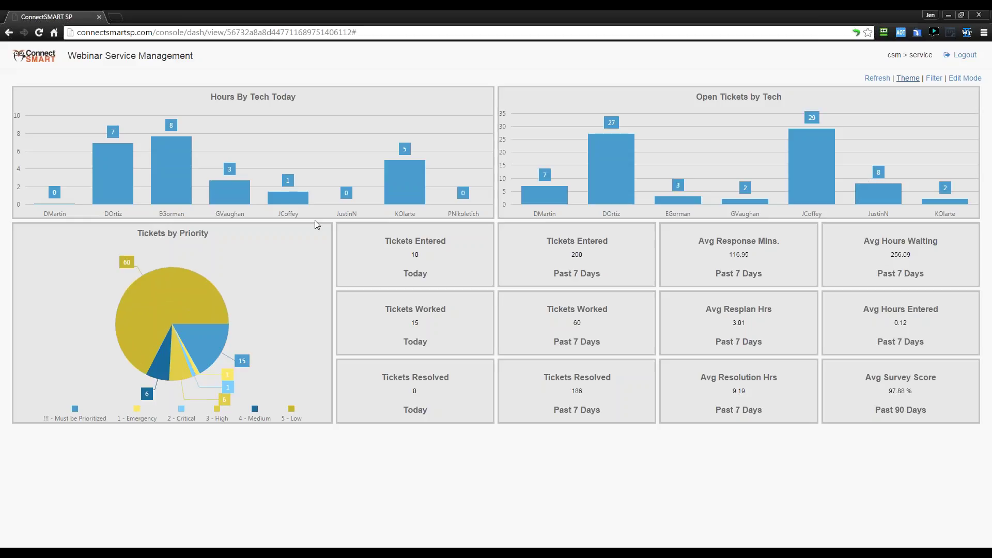
pyautogui.click(908, 78)
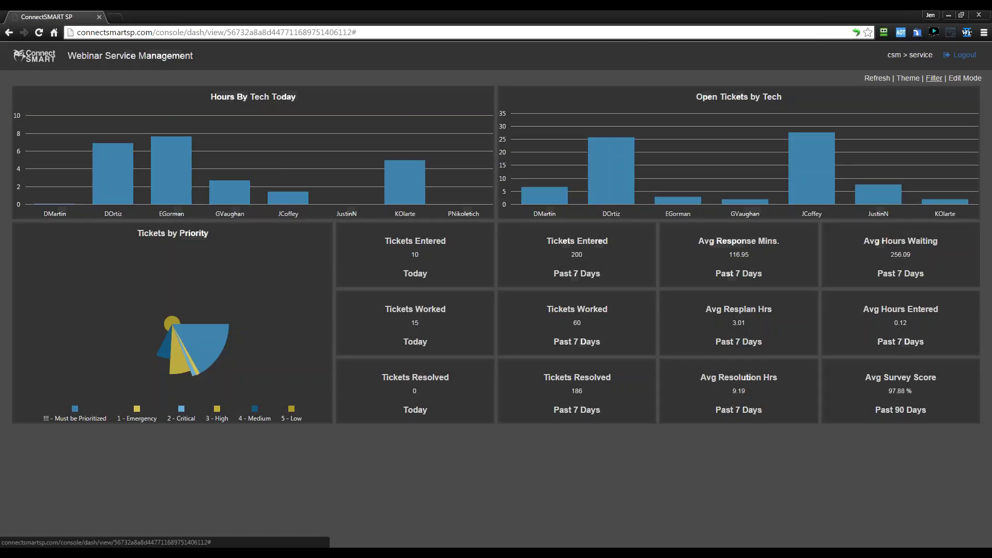
# Step: Filter the dashboard by the Admin/Finance board instead of Helpdesk and set Days to 3
pyautogui.click(934, 78)
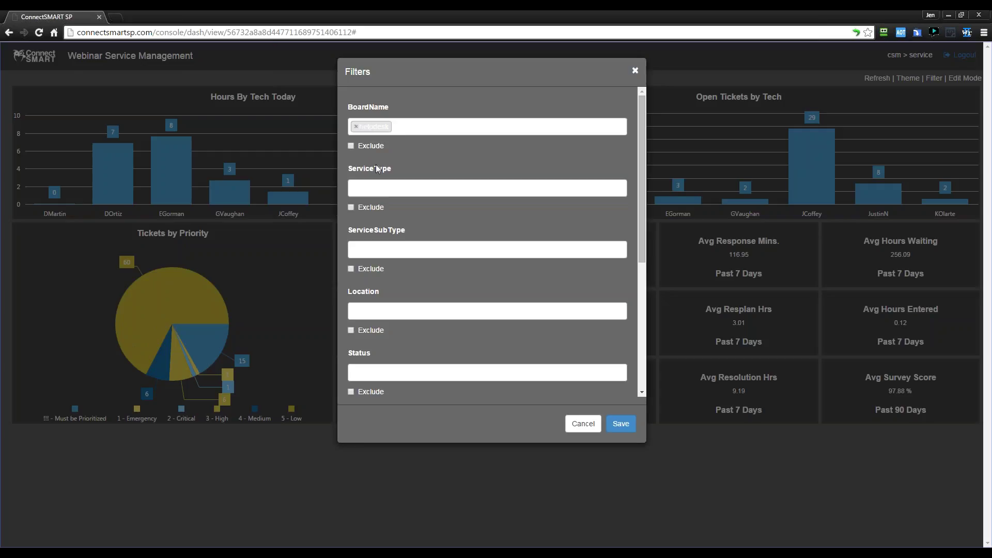
pyautogui.click(355, 127)
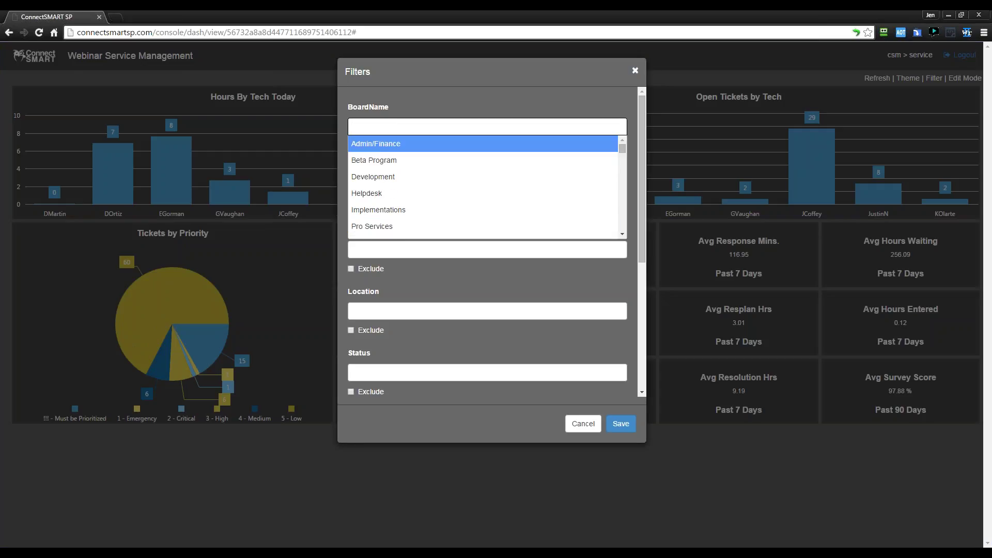
pyautogui.click(409, 144)
pyautogui.scroll(-5, 458, 315)
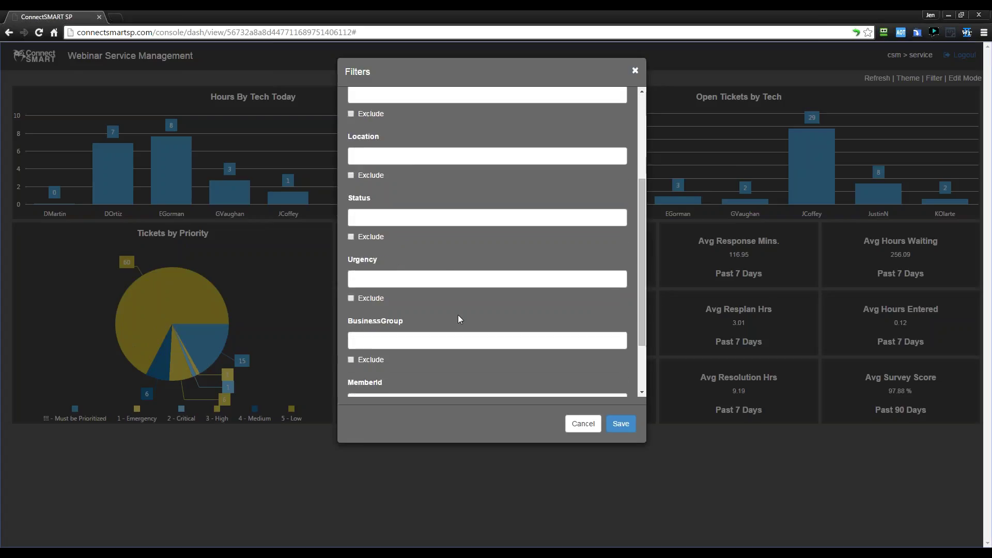
pyautogui.click(441, 374)
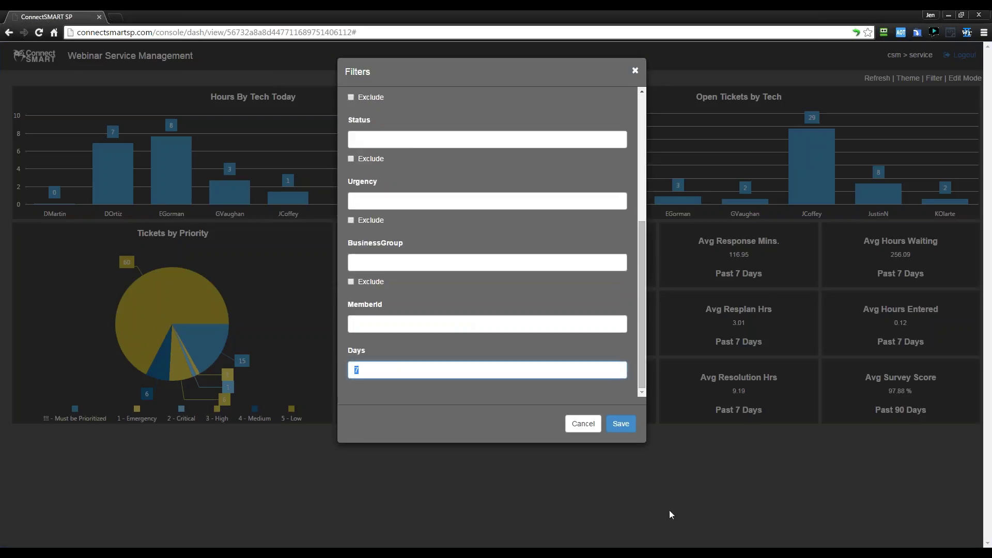
pyautogui.write('3')
pyautogui.click(621, 424)
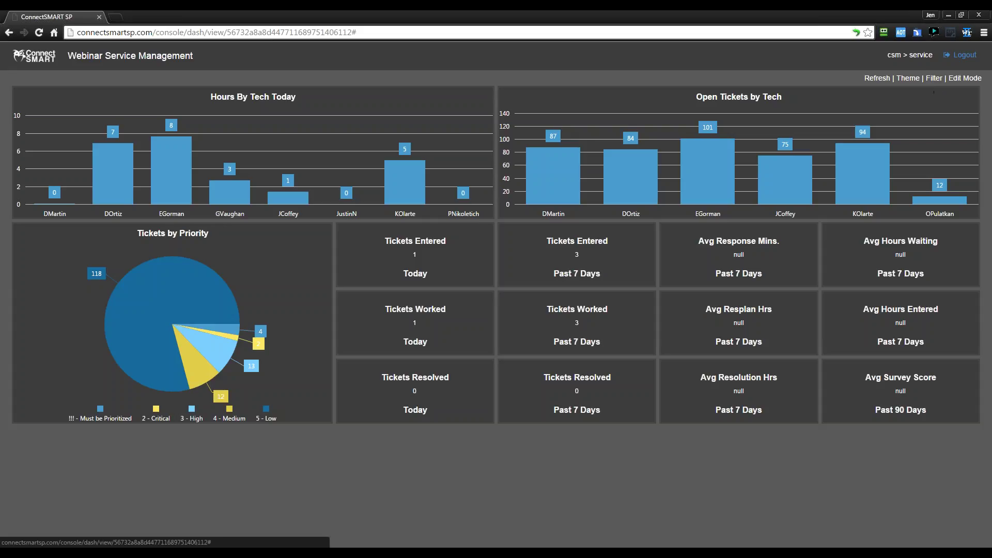
# Step: Add the Helpdesk board to the dashboard's BoardName filter alongside Admin/Finance and apply it
pyautogui.click(934, 78)
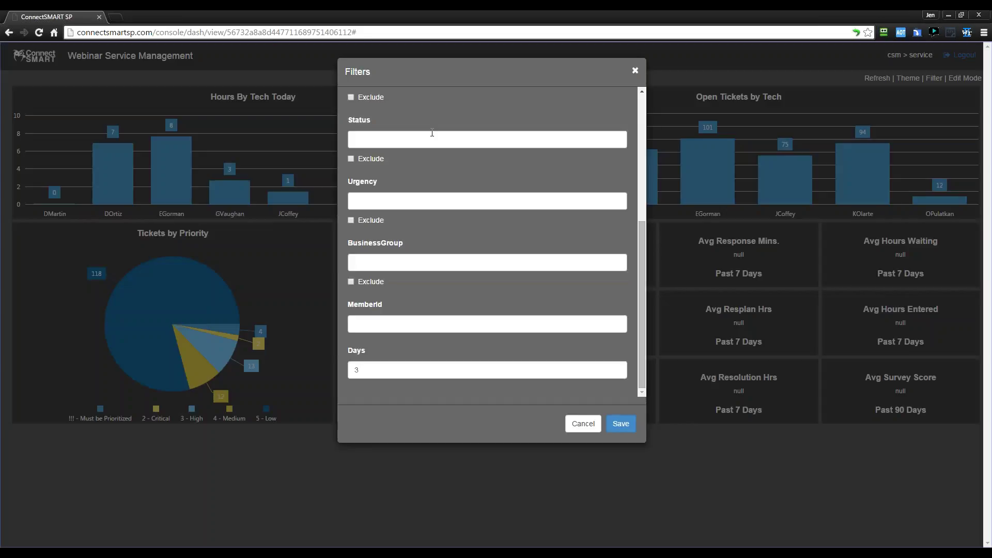
pyautogui.scroll(5, 432, 133)
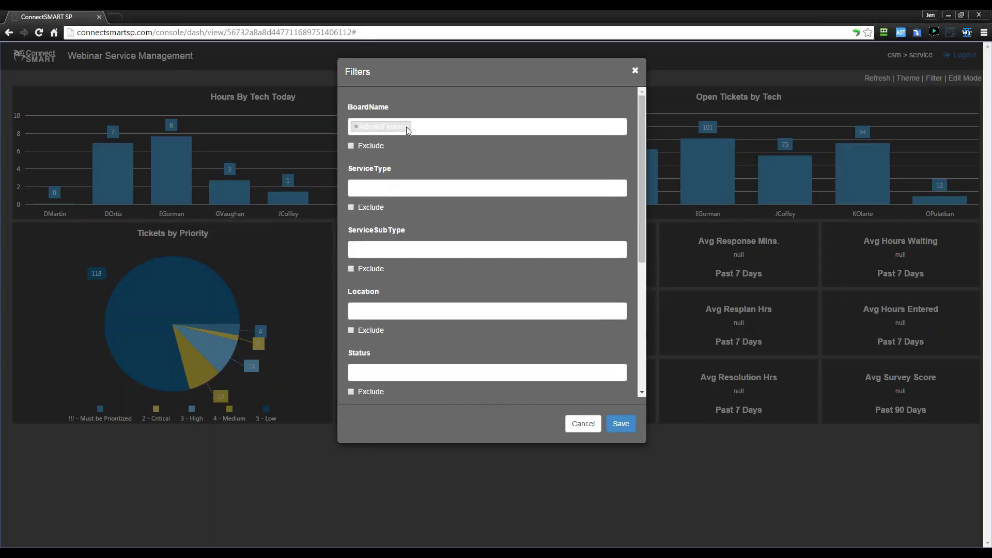
pyautogui.click(436, 129)
pyautogui.click(380, 178)
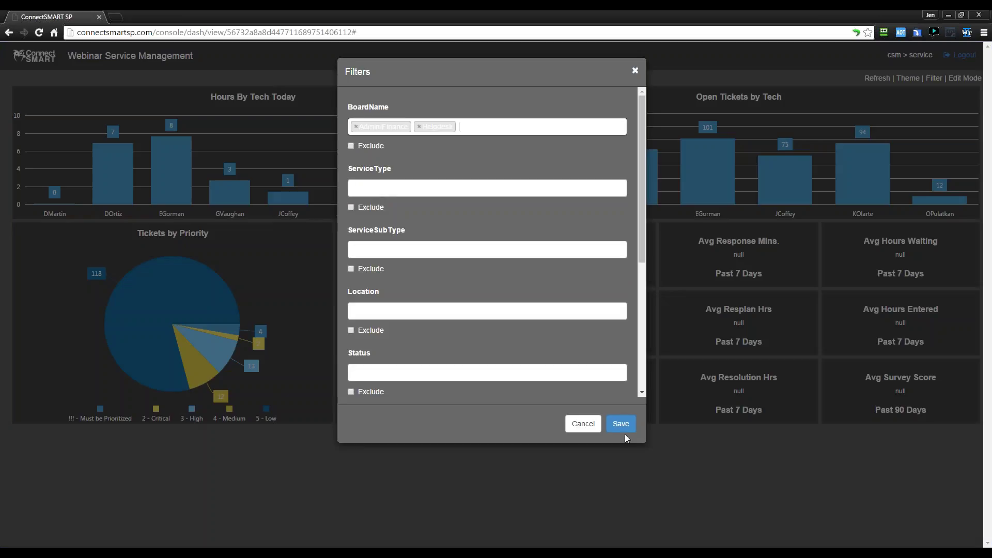
pyautogui.click(621, 424)
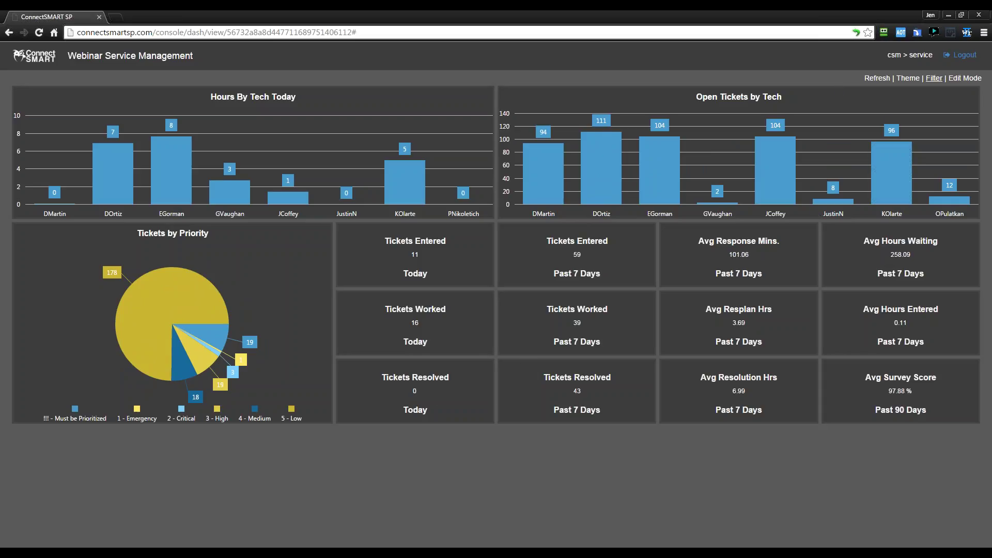
pyautogui.click(934, 78)
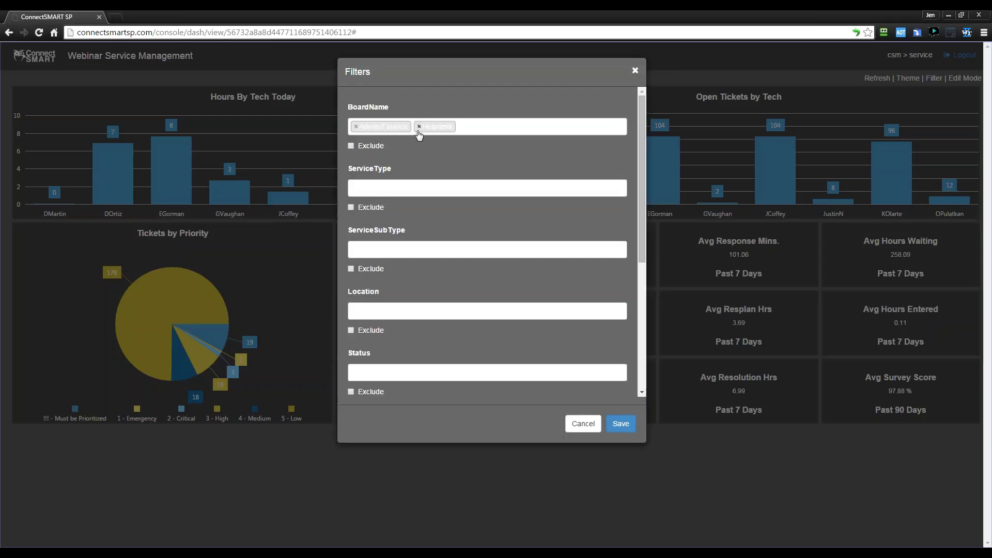
pyautogui.click(419, 127)
pyautogui.click(356, 126)
pyautogui.click(482, 98)
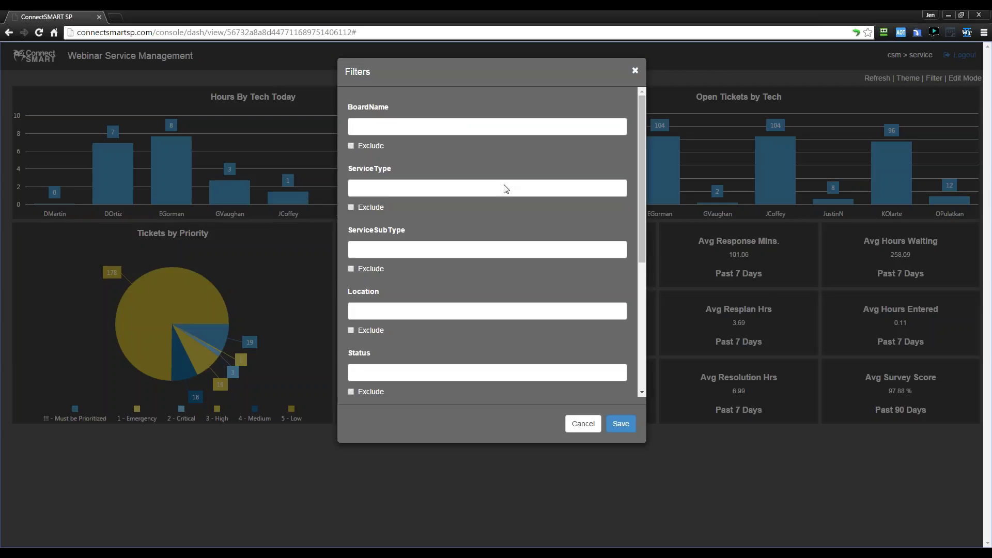
pyautogui.scroll(-5, 543, 341)
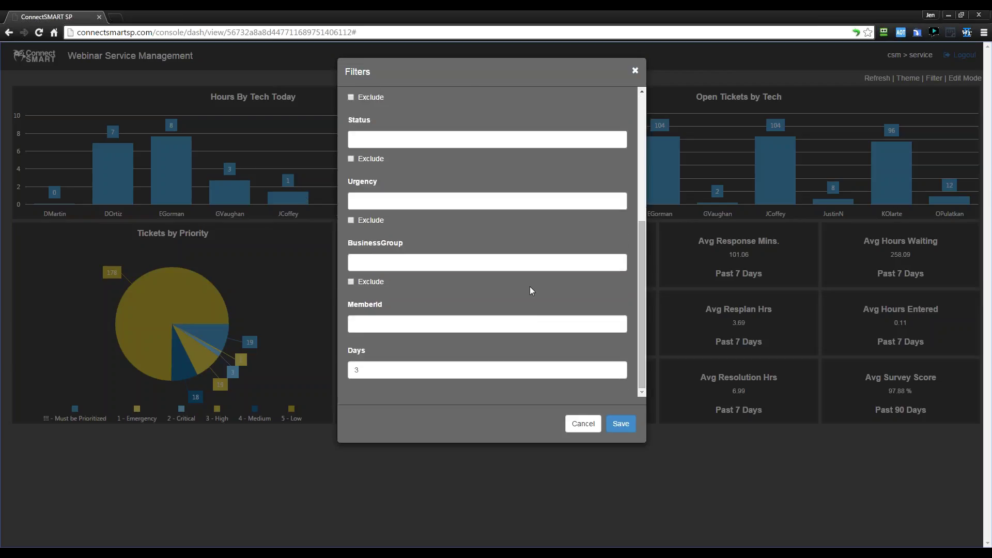
pyautogui.click(466, 326)
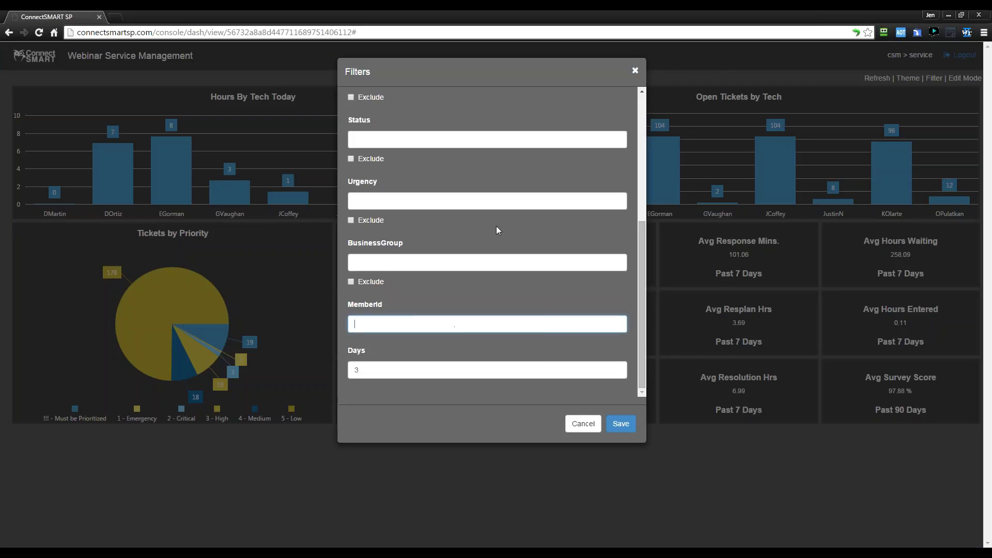
pyautogui.click(494, 262)
pyautogui.click(485, 169)
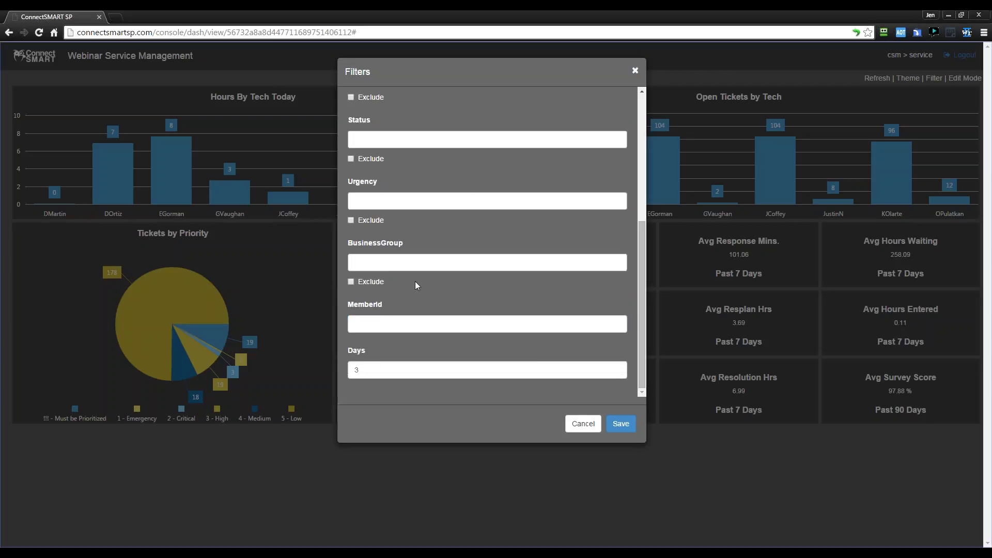
pyautogui.click(418, 326)
pyautogui.click(583, 424)
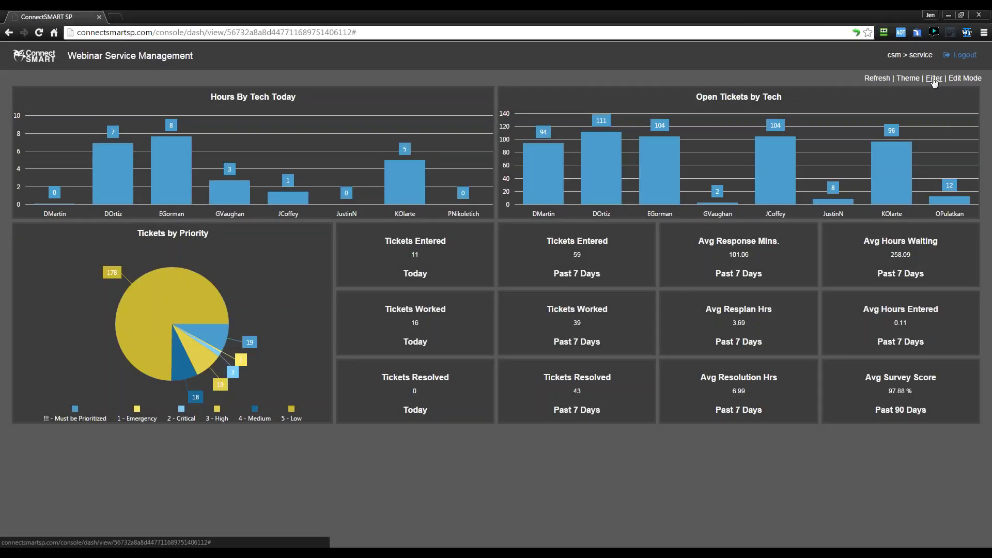
# Step: Compare the BusinessGroup filter's list of choices with the MemberId filter field, and close the filters unchanged
pyautogui.click(934, 79)
pyautogui.click(382, 262)
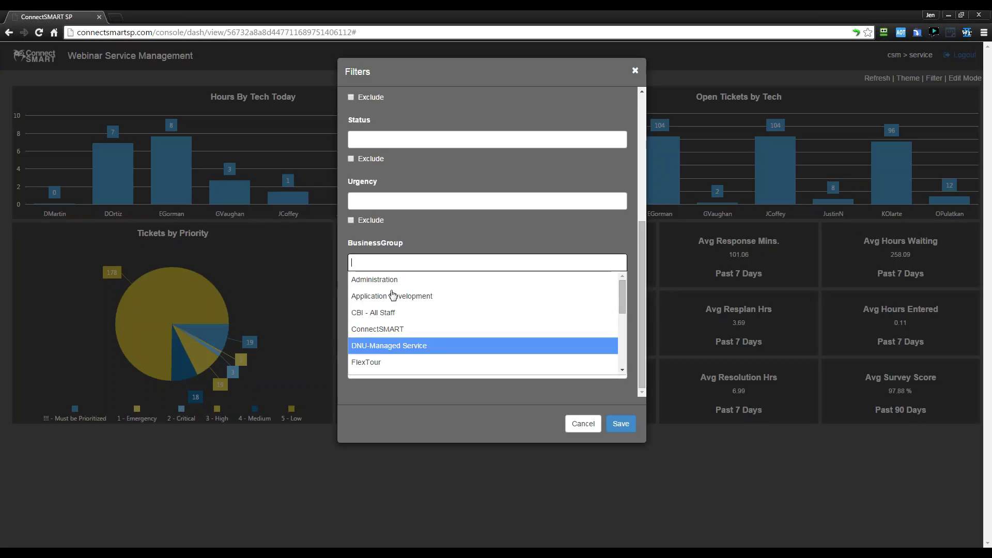
pyautogui.press('Escape')
pyautogui.click(481, 320)
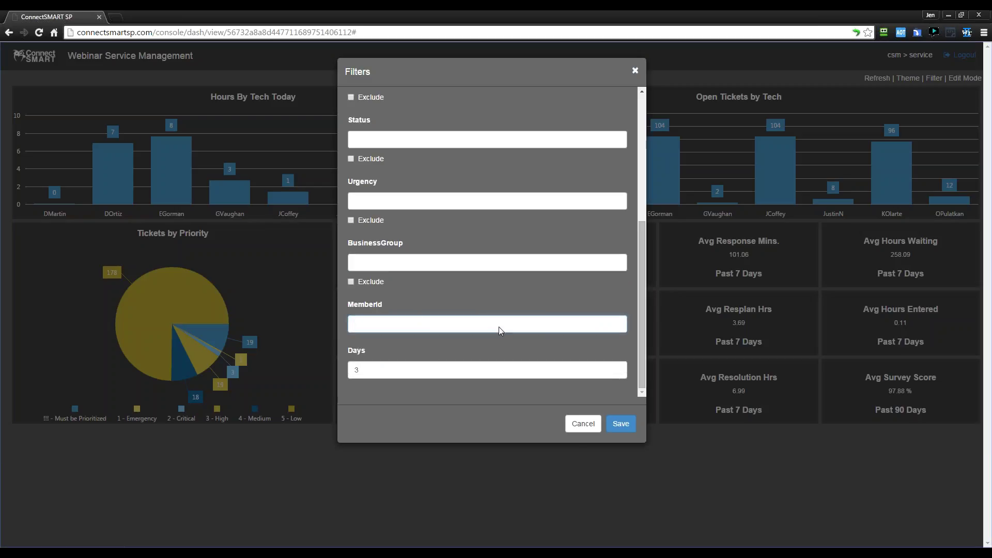
pyautogui.click(584, 423)
# Step: In the dashboard settings, set the MemberId filter's value source to Member Lookup and save the dashboard
pyautogui.click(960, 80)
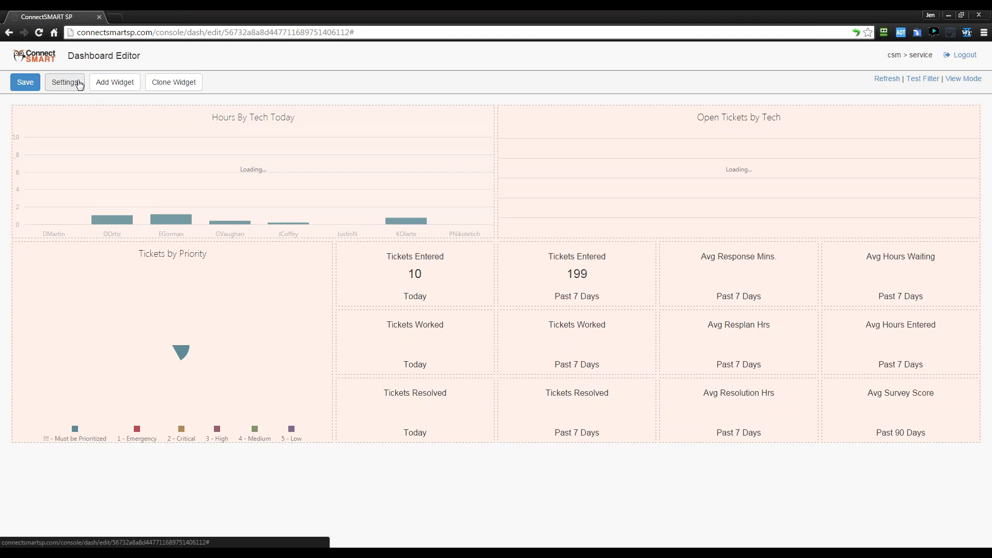
pyautogui.click(78, 82)
pyautogui.click(428, 107)
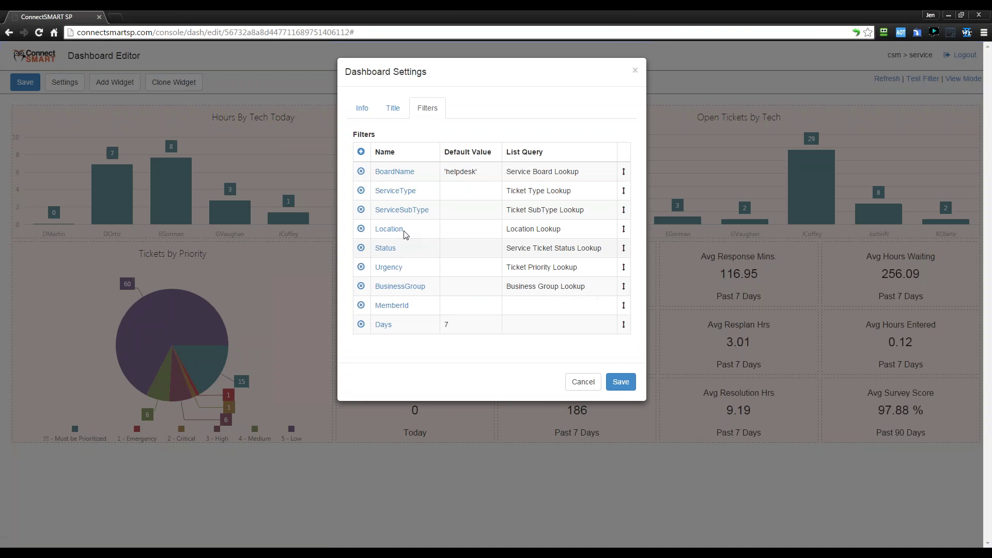
pyautogui.click(392, 305)
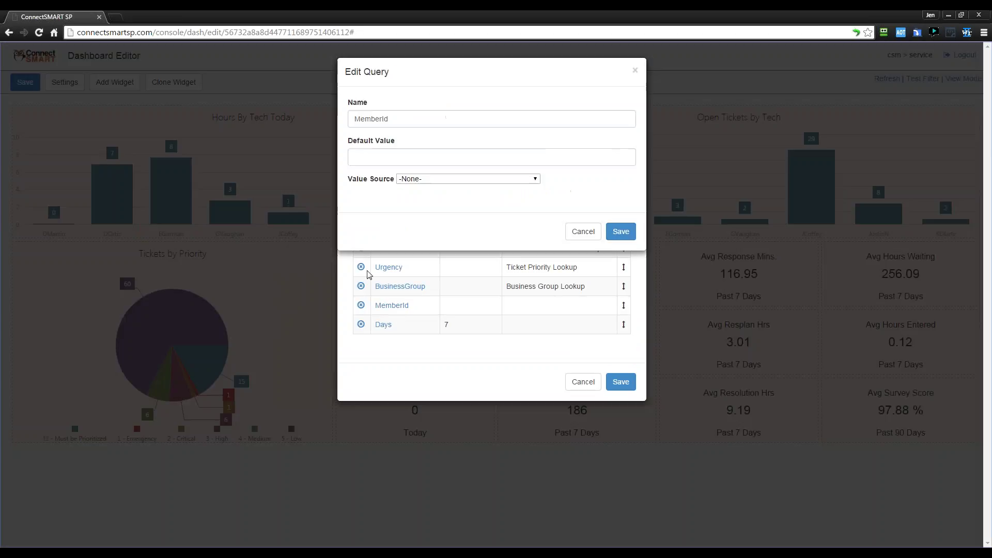
pyautogui.click(434, 178)
pyautogui.scroll(-3, 477, 293)
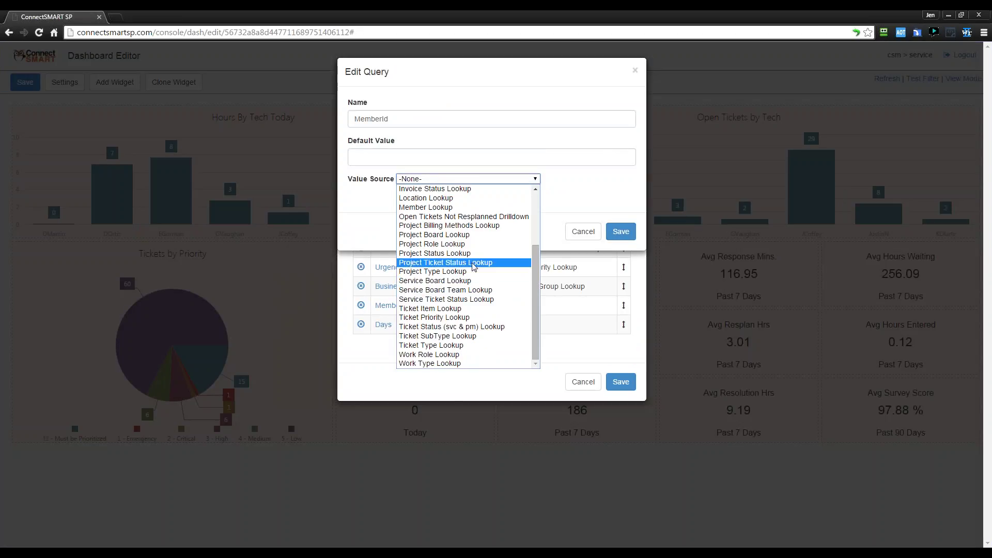
pyautogui.scroll(3, 461, 295)
pyautogui.click(453, 290)
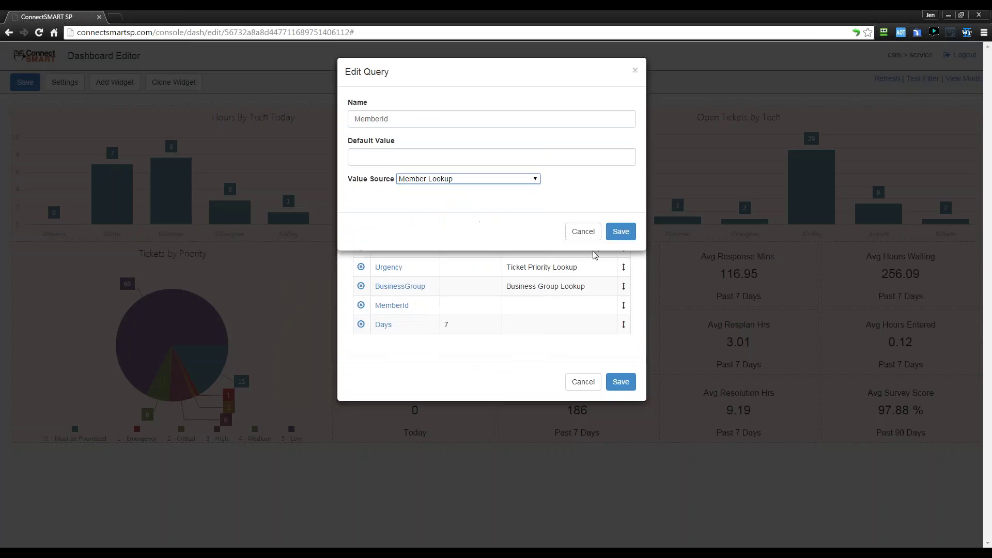
pyautogui.click(621, 232)
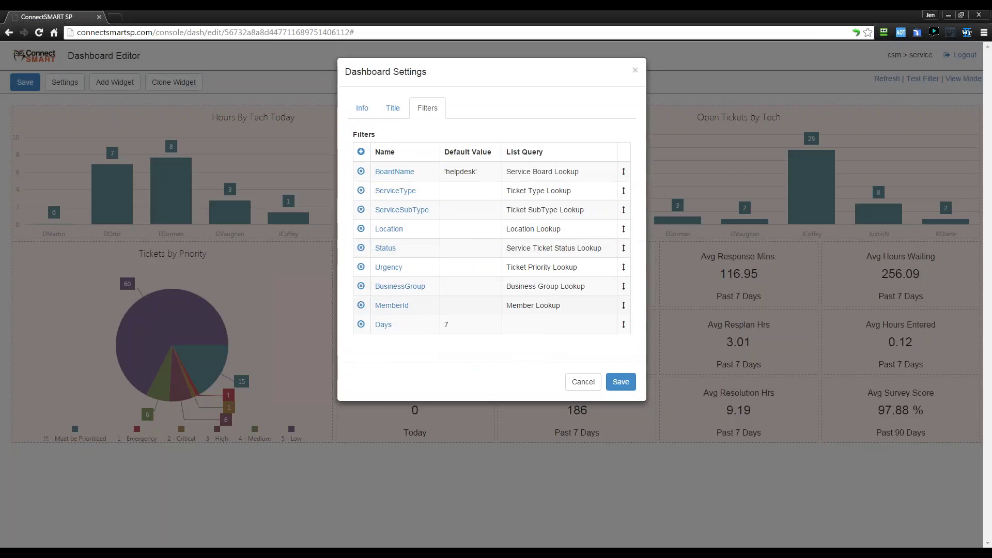
pyautogui.click(621, 382)
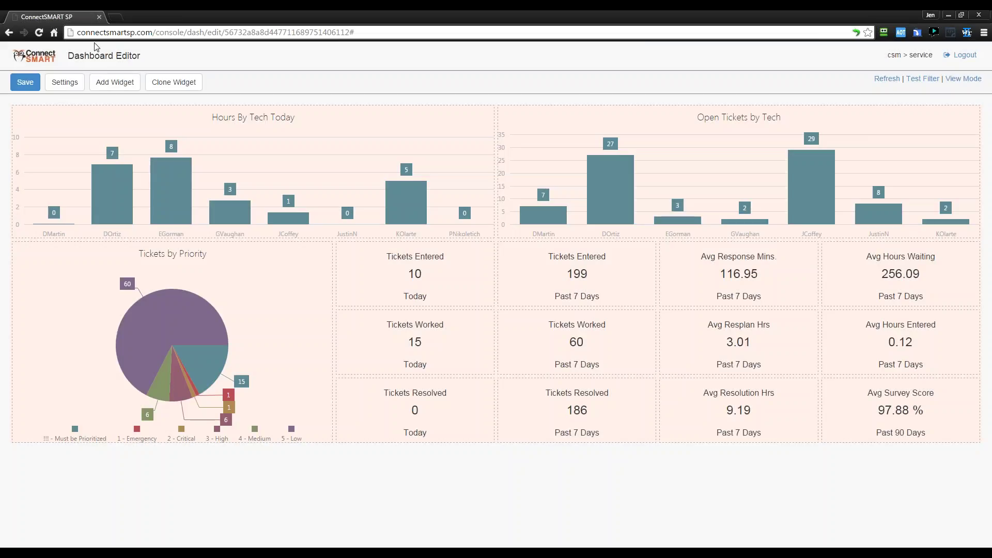
pyautogui.click(32, 84)
pyautogui.click(562, 132)
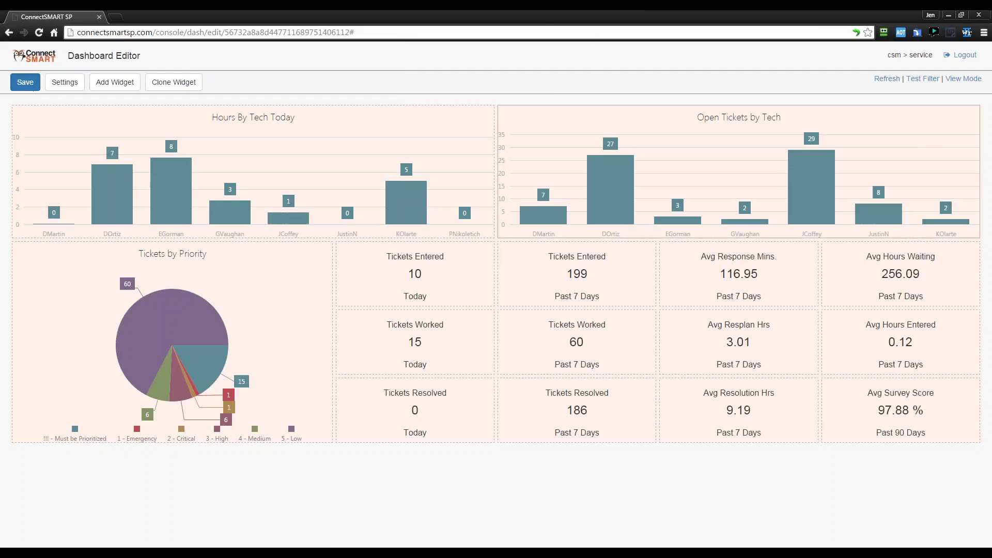
# Step: Open the dashboard in view mode and examine the choices offered by its MemberId filter
pyautogui.click(964, 79)
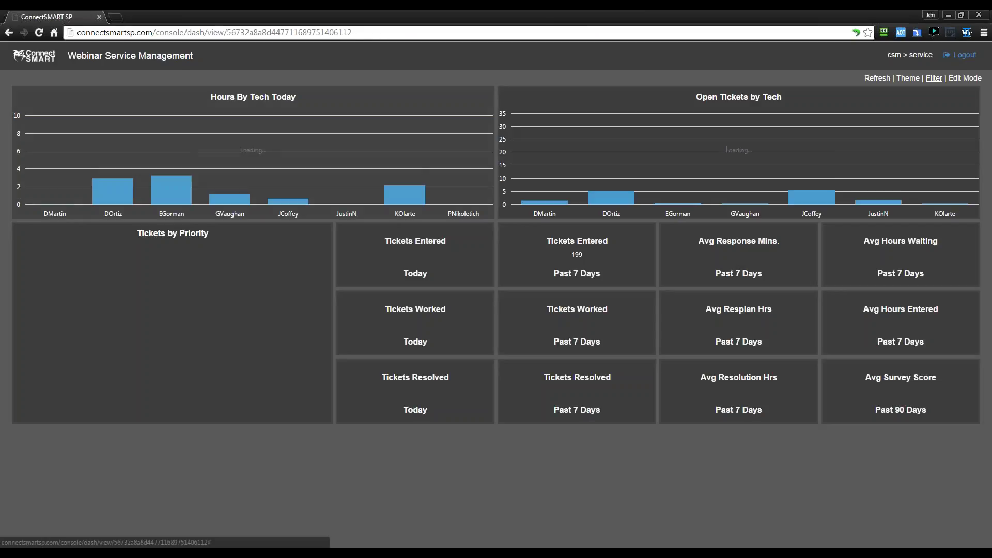
pyautogui.click(934, 79)
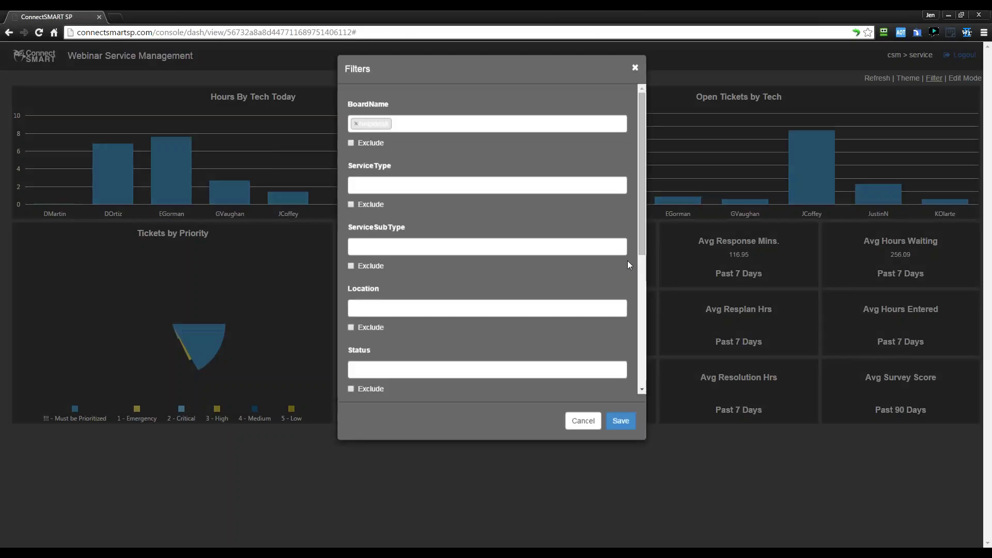
pyautogui.scroll(-2, 403, 362)
pyautogui.scroll(-3, 403, 362)
pyautogui.click(403, 308)
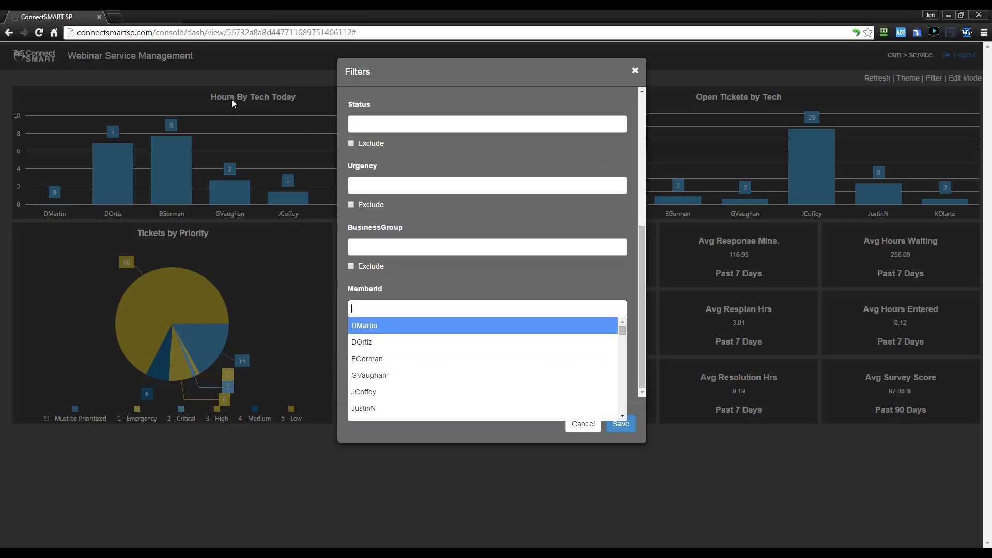
pyautogui.click(443, 284)
# Step: Add four technicians to the dashboard's MemberId filter and apply it
pyautogui.click(400, 307)
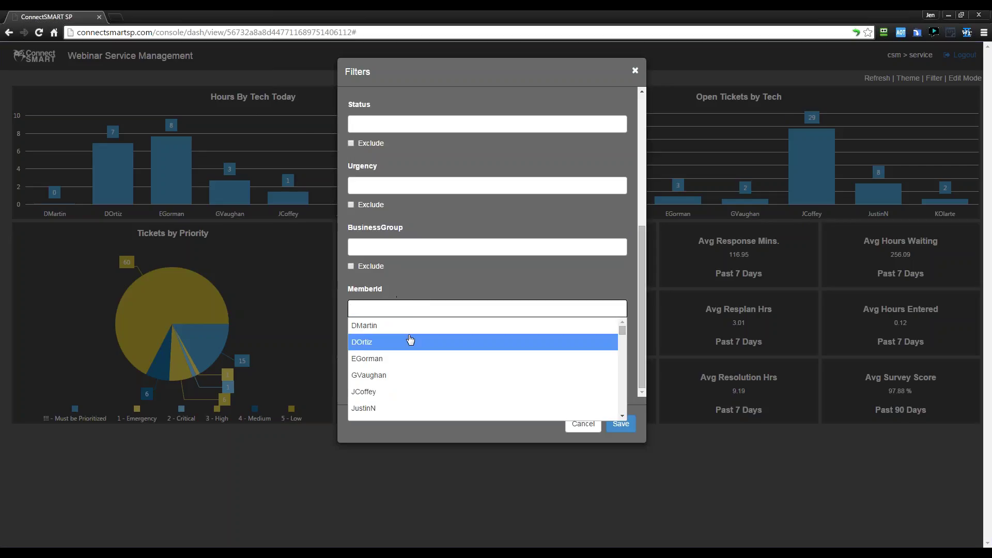
pyautogui.click(408, 341)
pyautogui.click(398, 359)
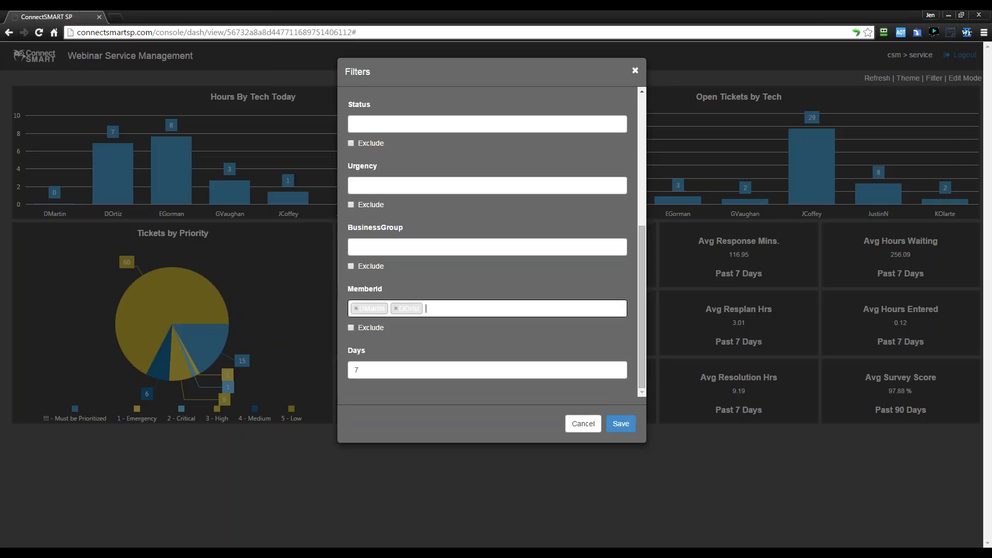
pyautogui.click(404, 375)
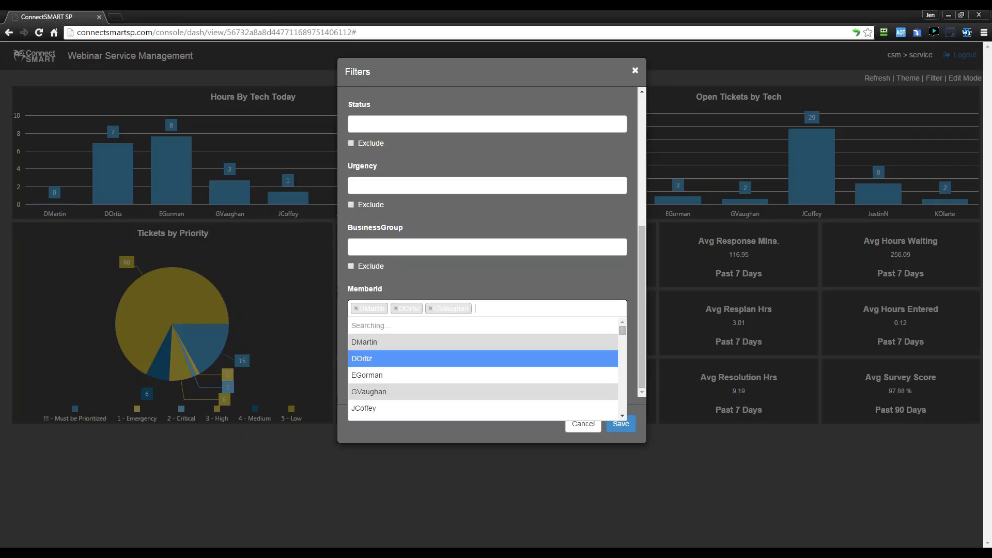
pyautogui.click(548, 425)
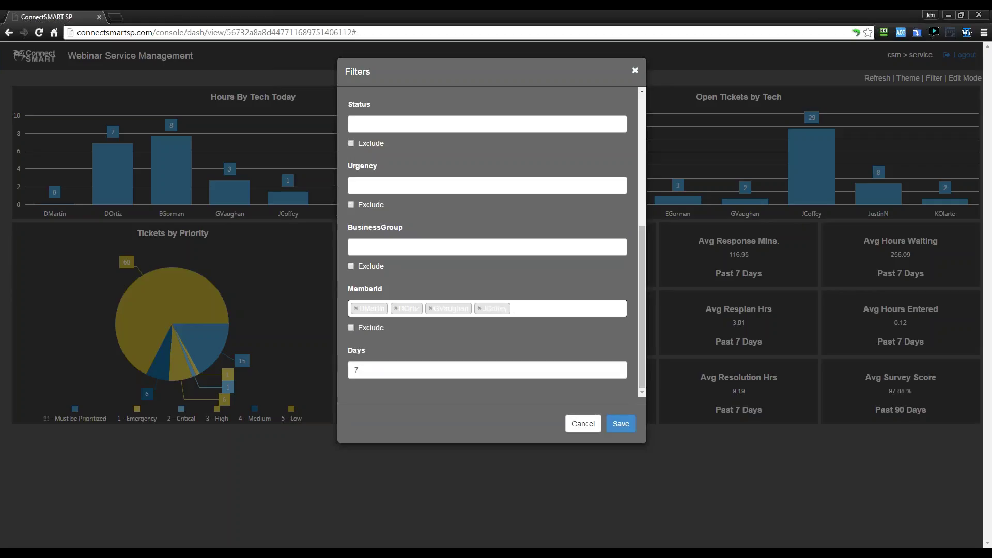
pyautogui.click(620, 424)
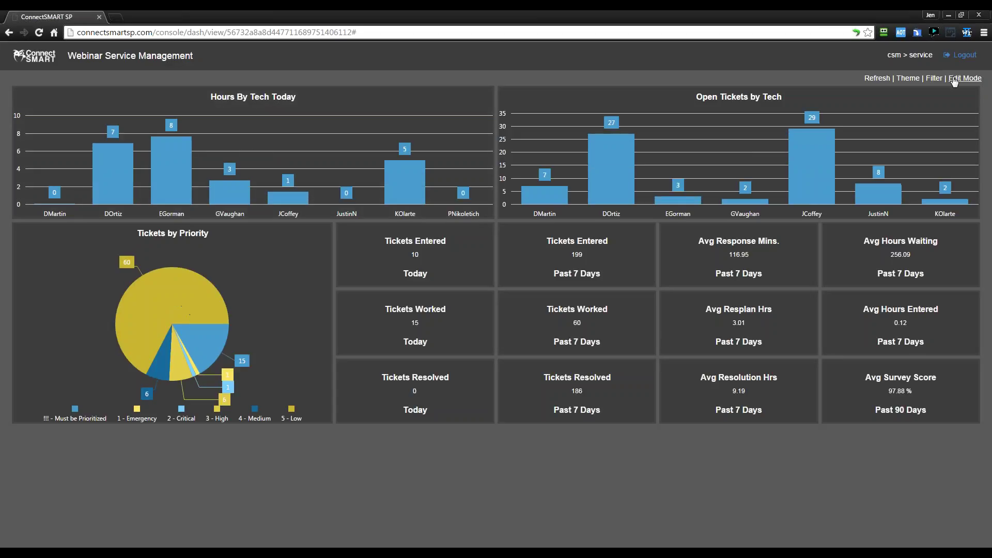
# Step: Return the dashboard to edit mode and check the filters of the Hours By Tech Today widget
pyautogui.click(965, 78)
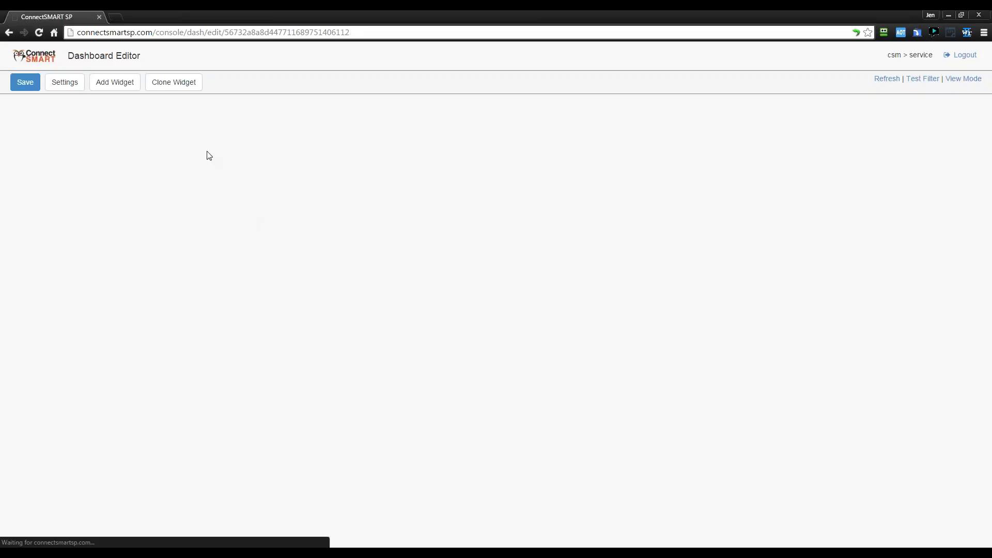
pyautogui.click(370, 129)
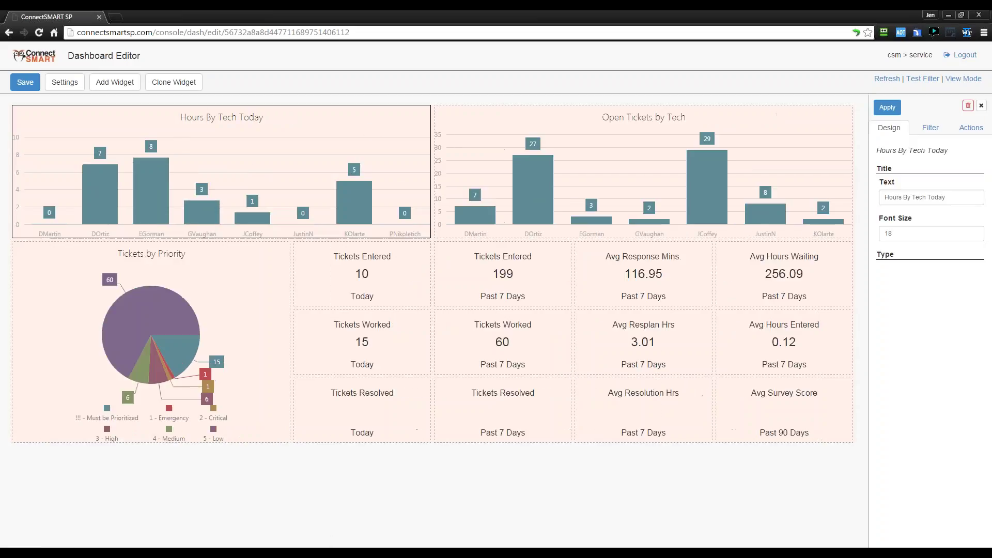
pyautogui.click(930, 128)
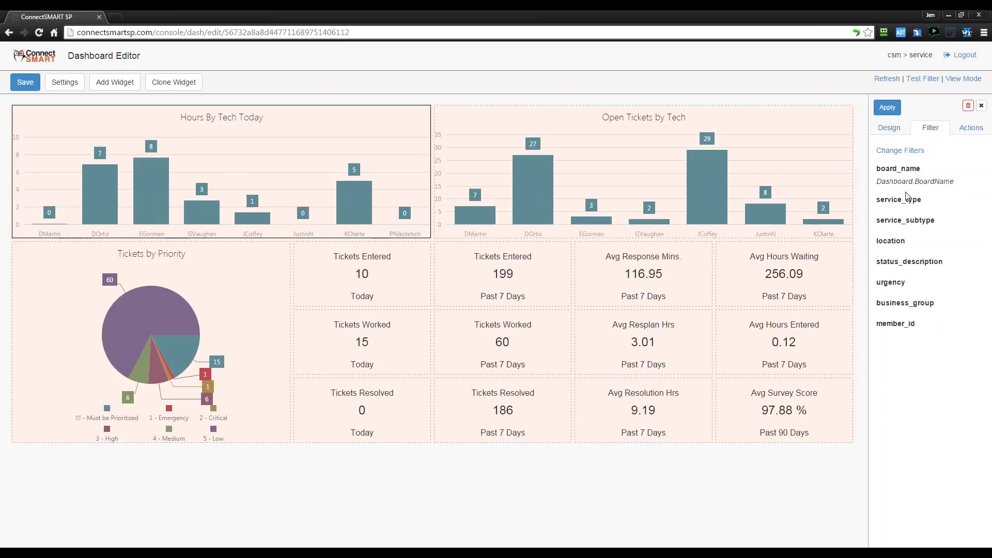
# Step: In the dashboard settings, rename the MemberId filter to Member_ID and save the settings
pyautogui.click(60, 84)
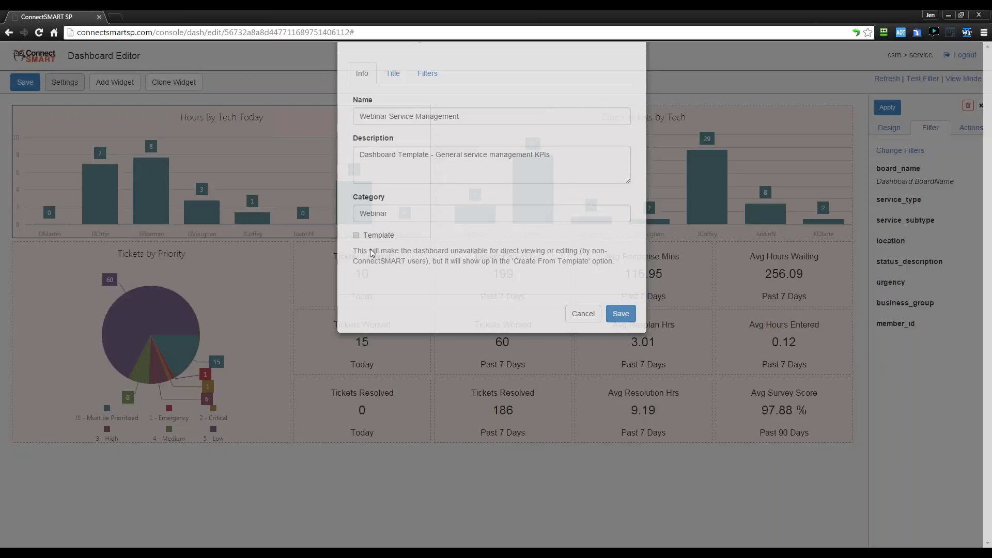
pyautogui.click(428, 108)
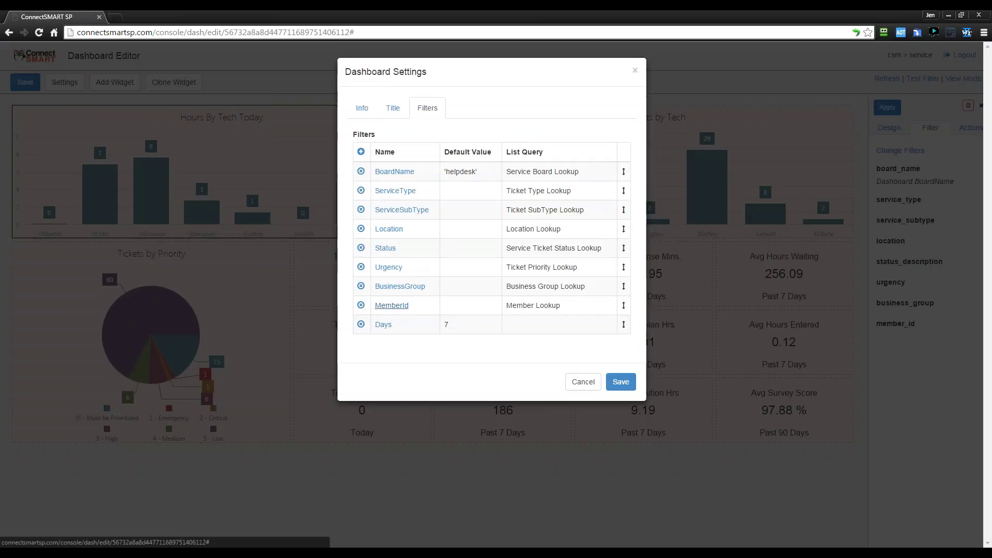
pyautogui.click(392, 305)
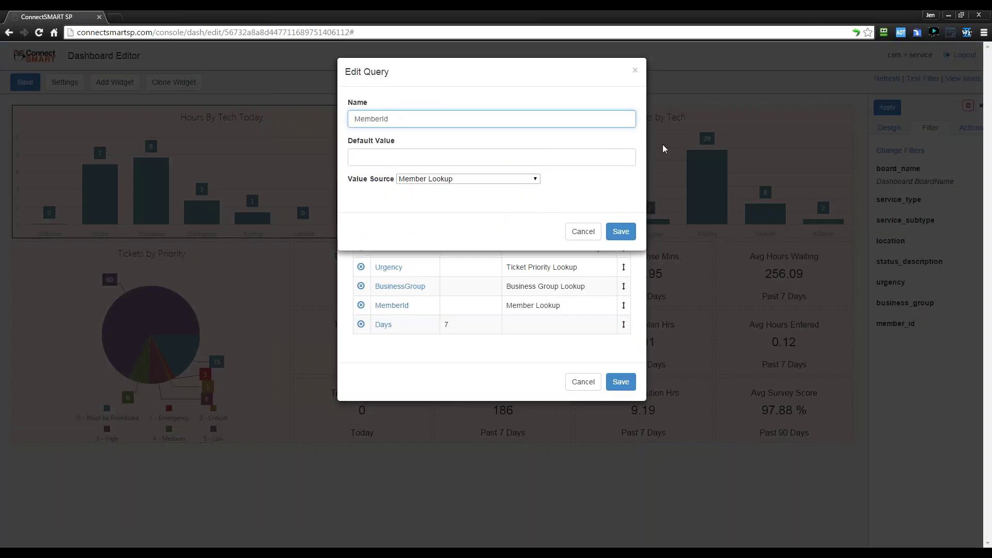
pyautogui.click(530, 153)
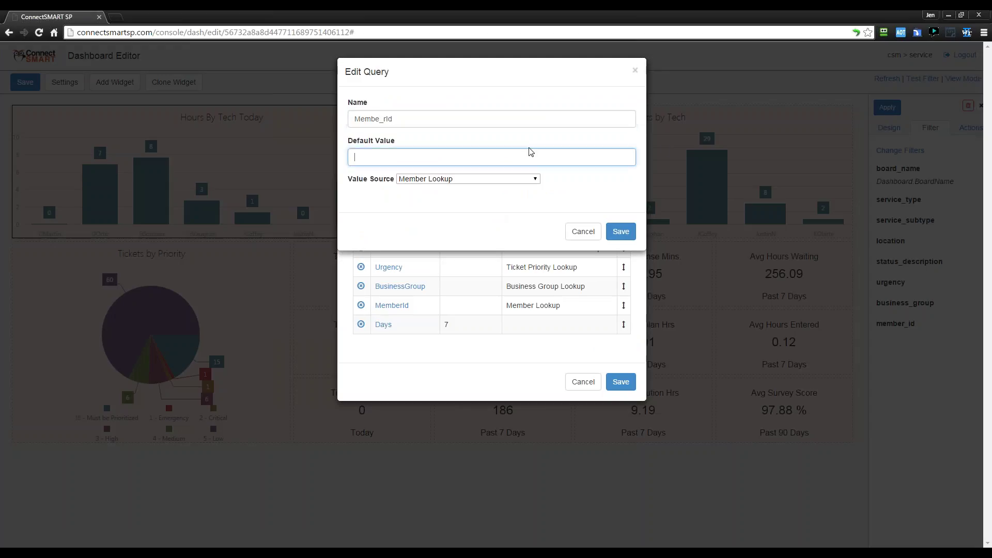
pyautogui.hotkey('shift', 'Tab')
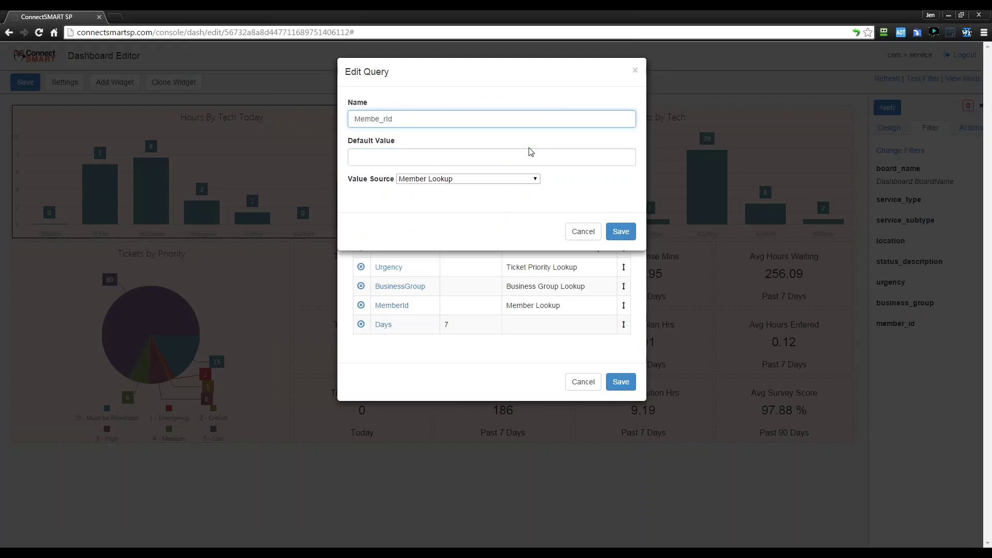
pyautogui.hotkey('ctrl', 'a')
pyautogui.write('Me')
pyautogui.click(621, 231)
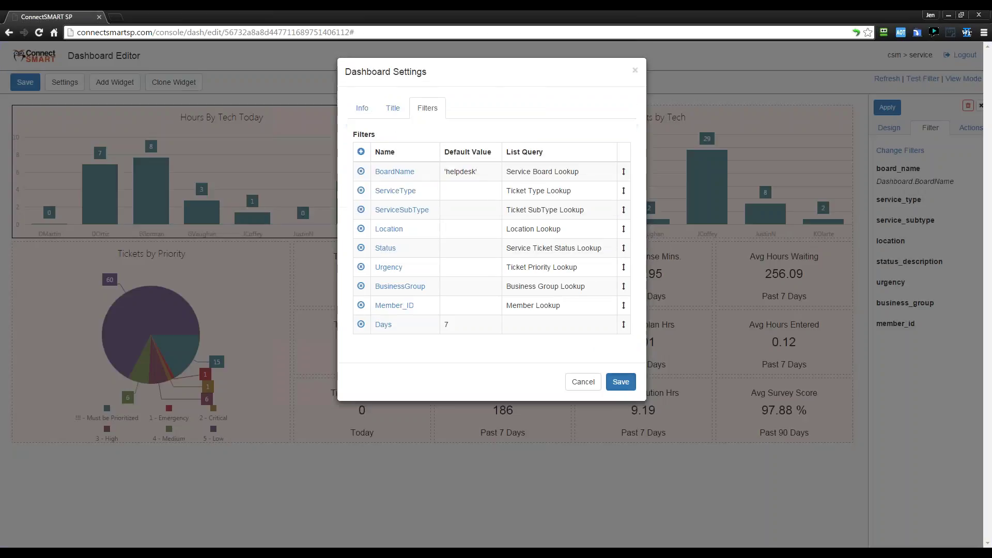
pyautogui.click(621, 381)
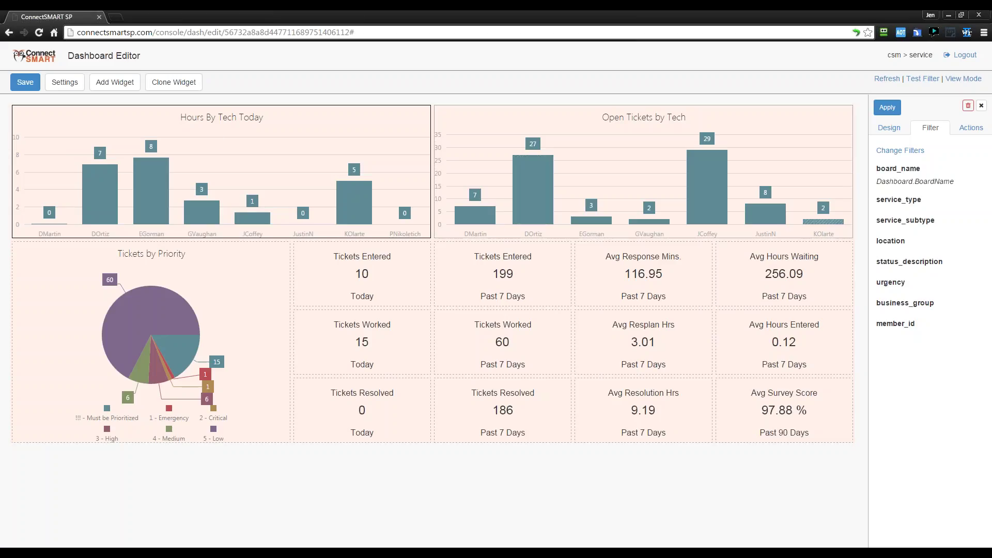
pyautogui.click(900, 151)
pyautogui.scroll(-3, 593, 248)
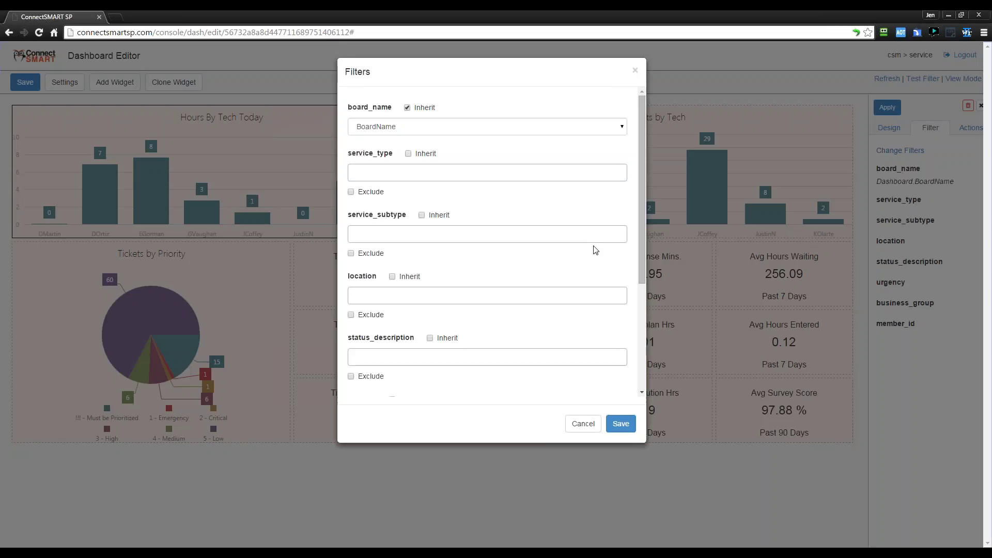
pyautogui.click(402, 353)
pyautogui.click(413, 369)
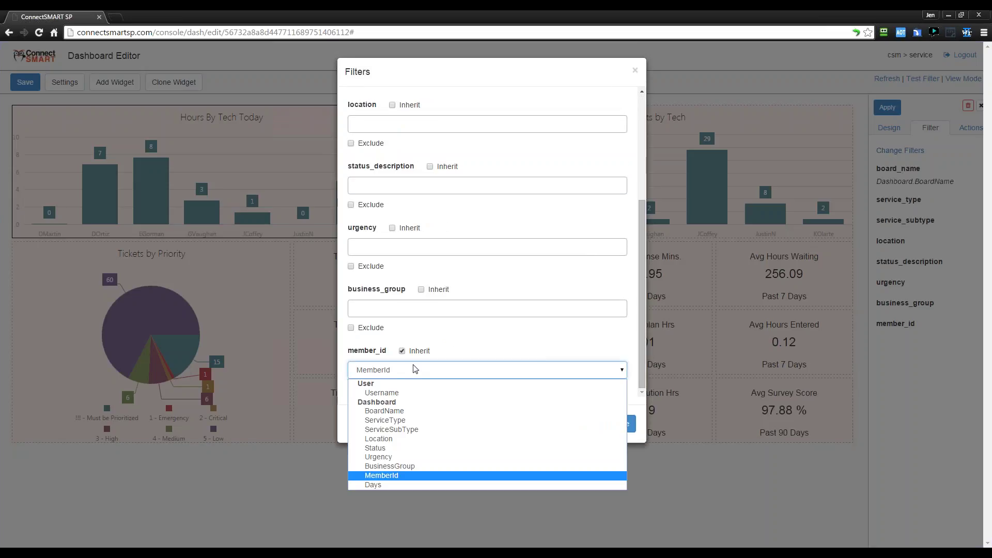
pyautogui.click(413, 368)
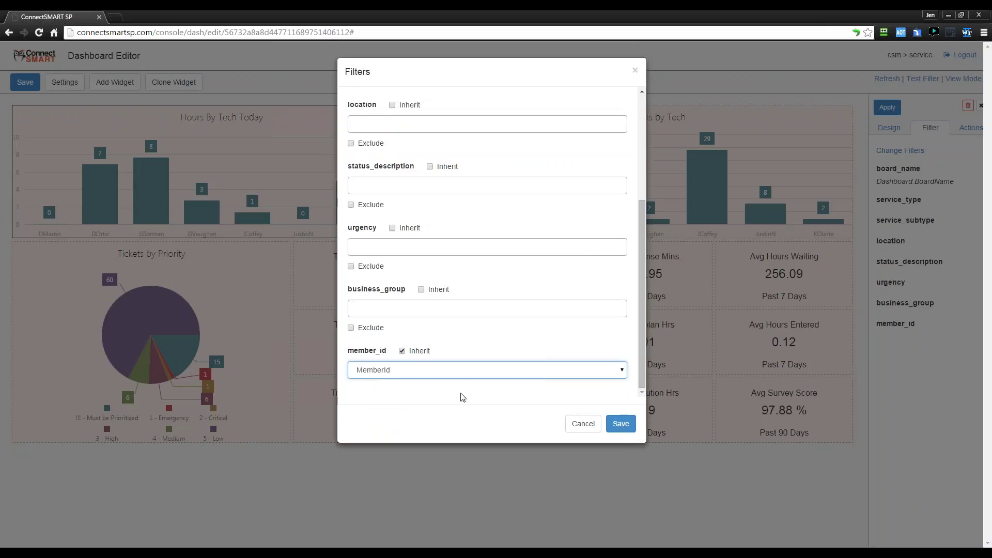
pyautogui.click(574, 421)
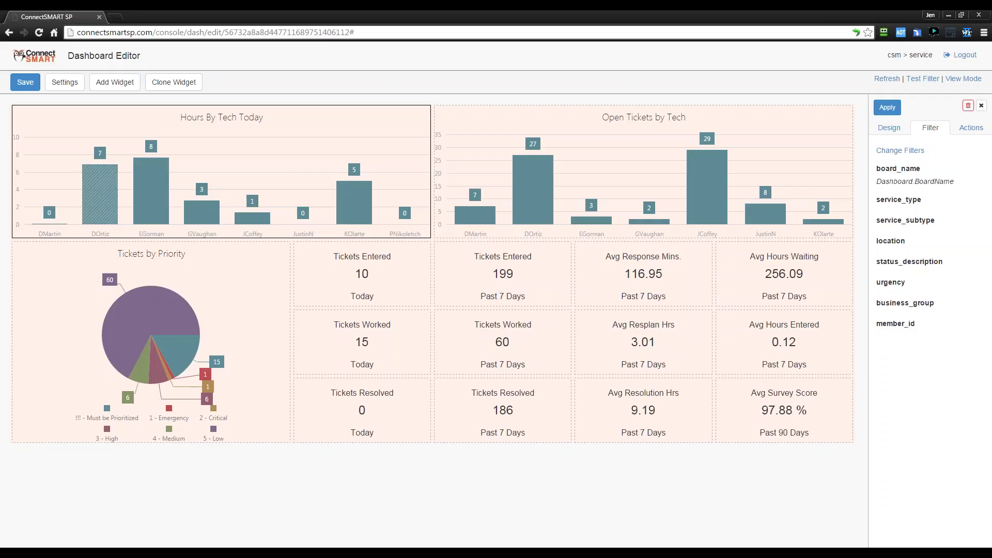
# Step: Save the dashboard and check the Member_ID filter in its filter settings, saving the settings again
pyautogui.click(37, 86)
pyautogui.click(559, 114)
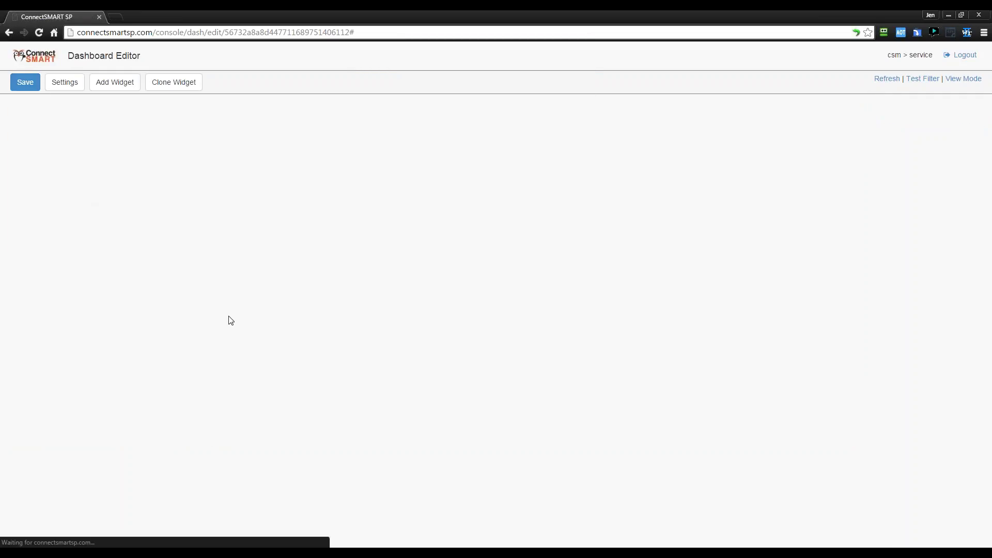
pyautogui.click(282, 292)
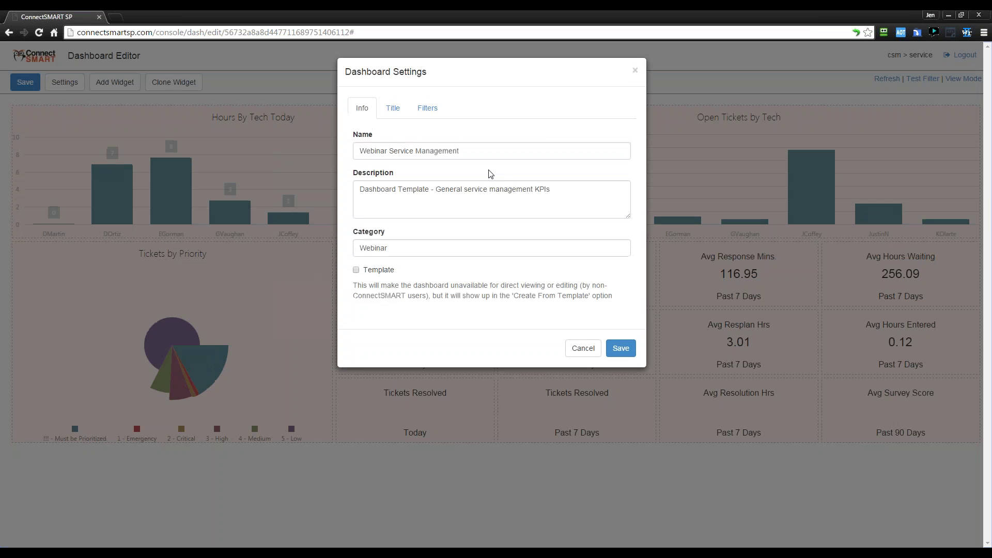
pyautogui.click(431, 107)
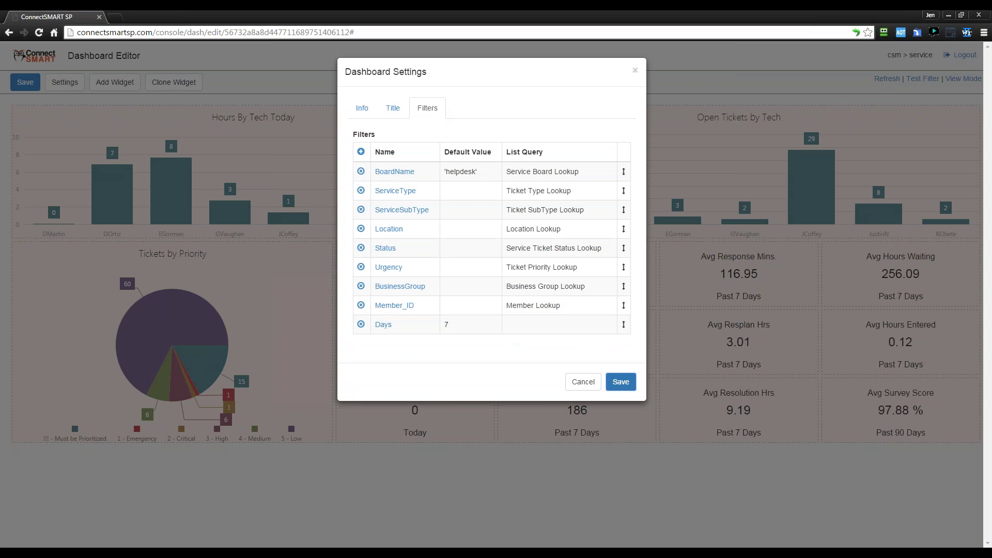
pyautogui.click(621, 381)
# Step: Make the Hours By Tech Today widget's member_id filter inherit the dashboard's Member_ID filter and apply the change
pyautogui.click(184, 163)
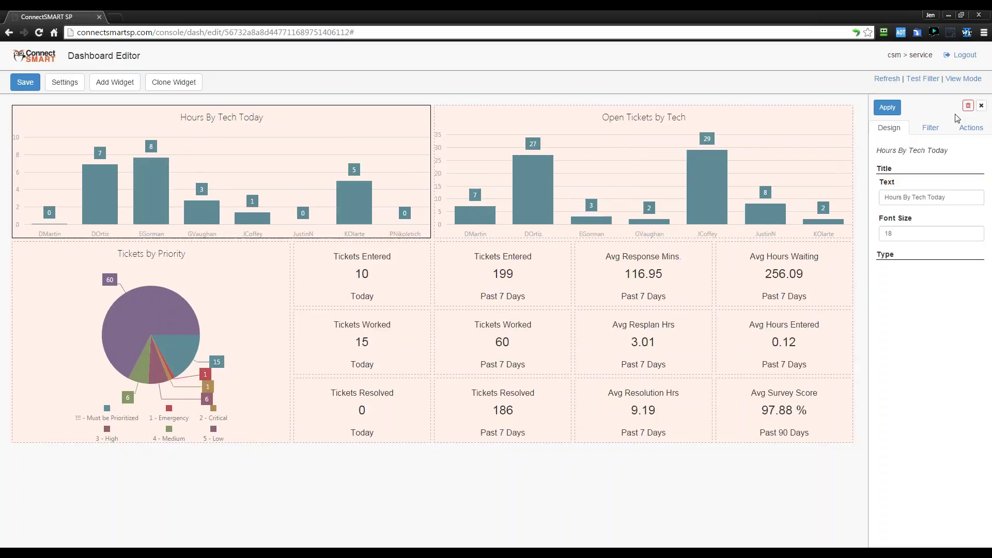
pyautogui.click(931, 128)
pyautogui.moveTo(904, 151)
pyautogui.mouseDown()
pyautogui.moveTo(926, 150)
pyautogui.moveTo(907, 168)
pyautogui.mouseUp()
pyautogui.click(915, 150)
pyautogui.scroll(-3, 423, 209)
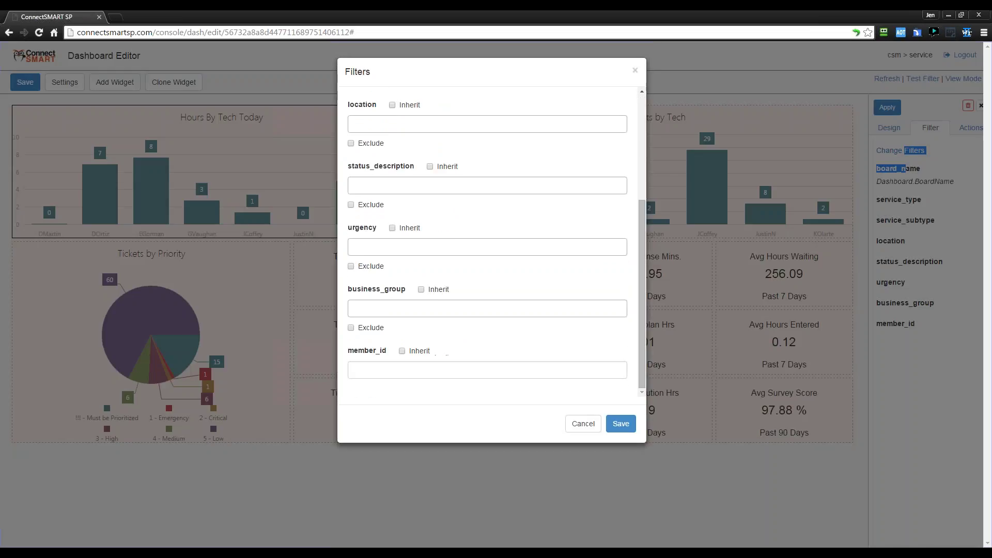
pyautogui.click(451, 374)
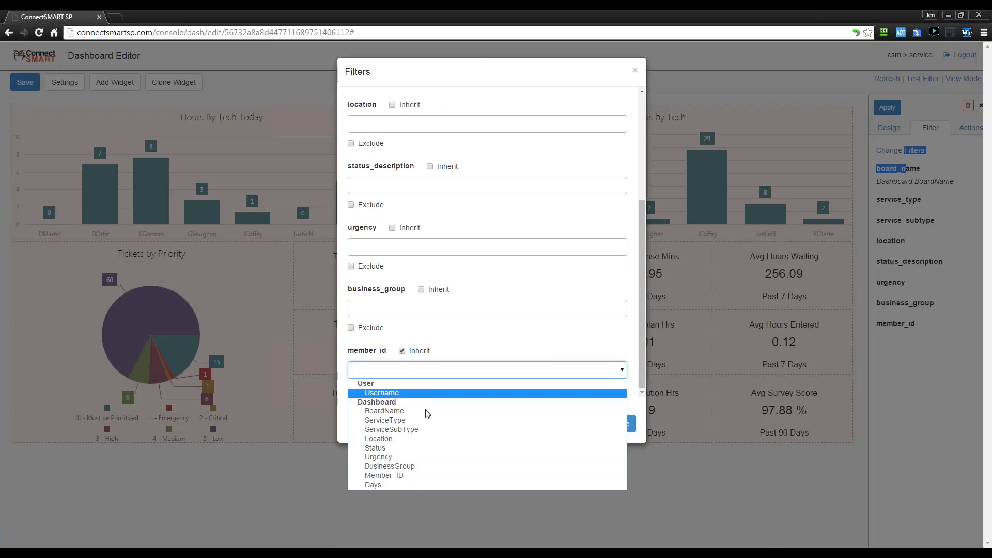
pyautogui.click(412, 471)
pyautogui.click(621, 424)
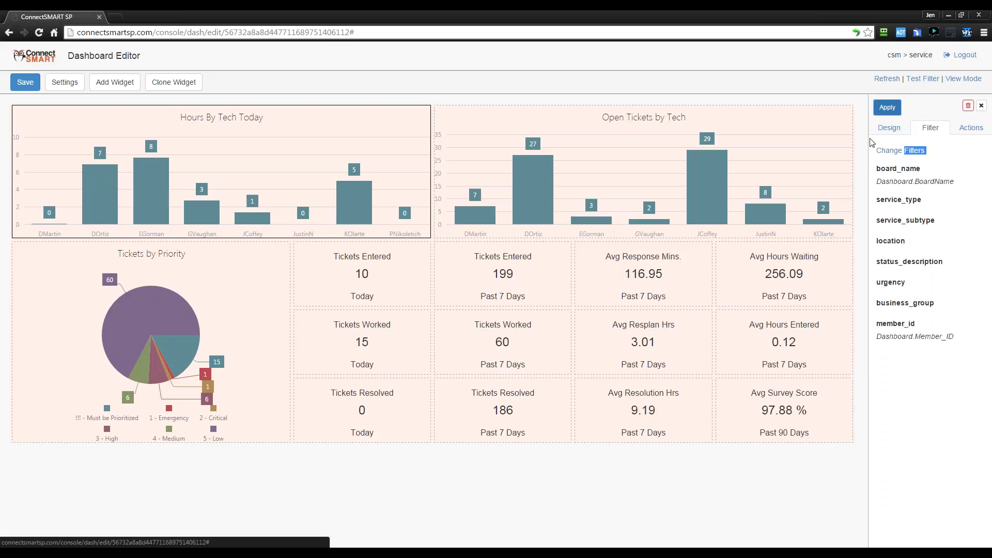
pyautogui.click(884, 109)
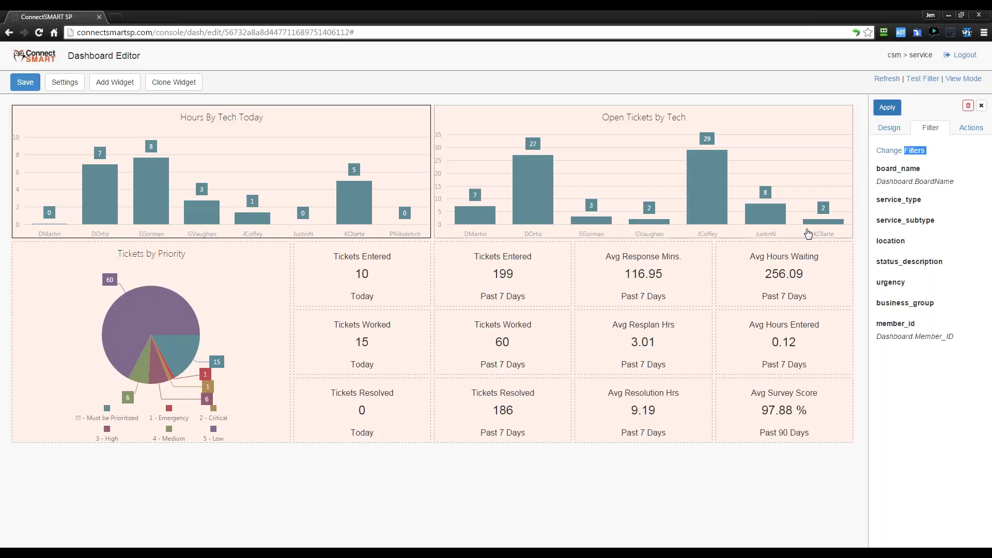
# Step: Make the Open Tickets by Tech widget's member_id filter inherit the dashboard's Member_ID filter and save the dashboard
pyautogui.click(547, 138)
pyautogui.click(357, 145)
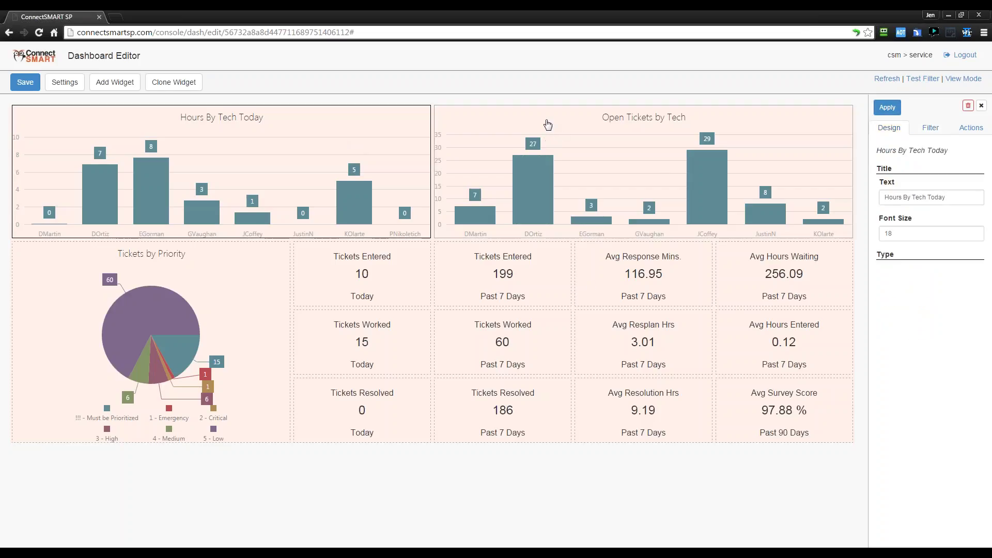
pyautogui.click(559, 134)
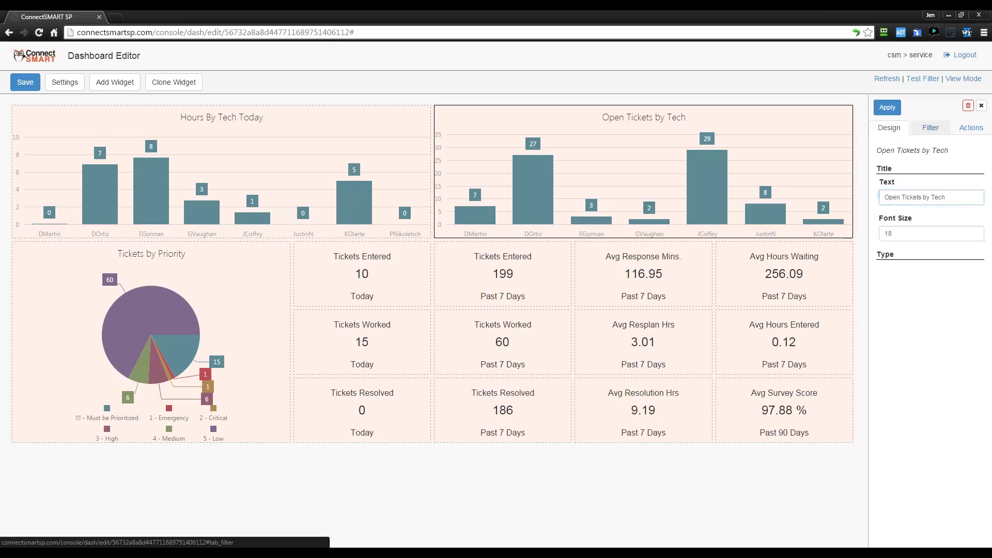
pyautogui.click(930, 127)
pyautogui.click(900, 150)
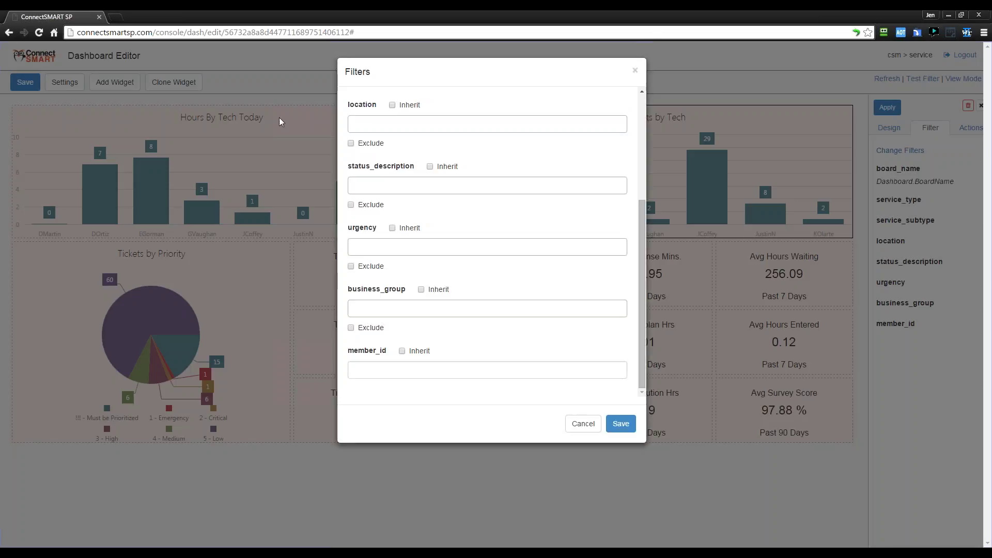
pyautogui.scroll(1, 531, 239)
pyautogui.scroll(-1, 534, 244)
pyautogui.click(402, 352)
pyautogui.click(455, 374)
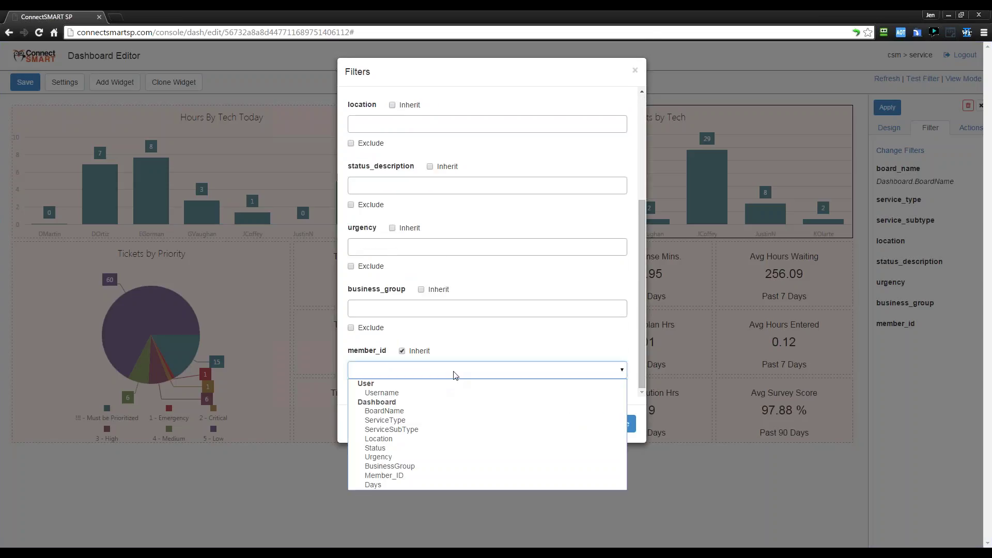
pyautogui.click(417, 475)
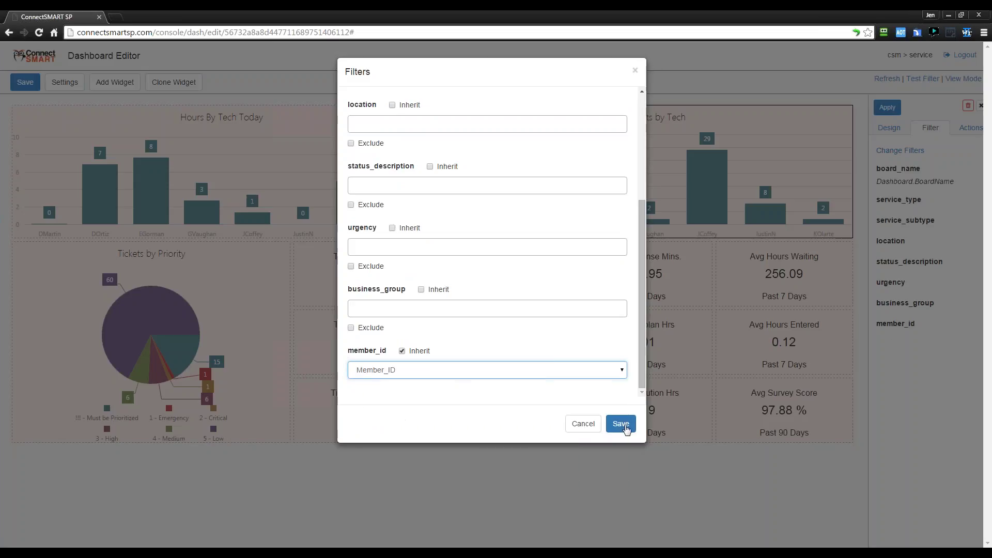
pyautogui.click(622, 424)
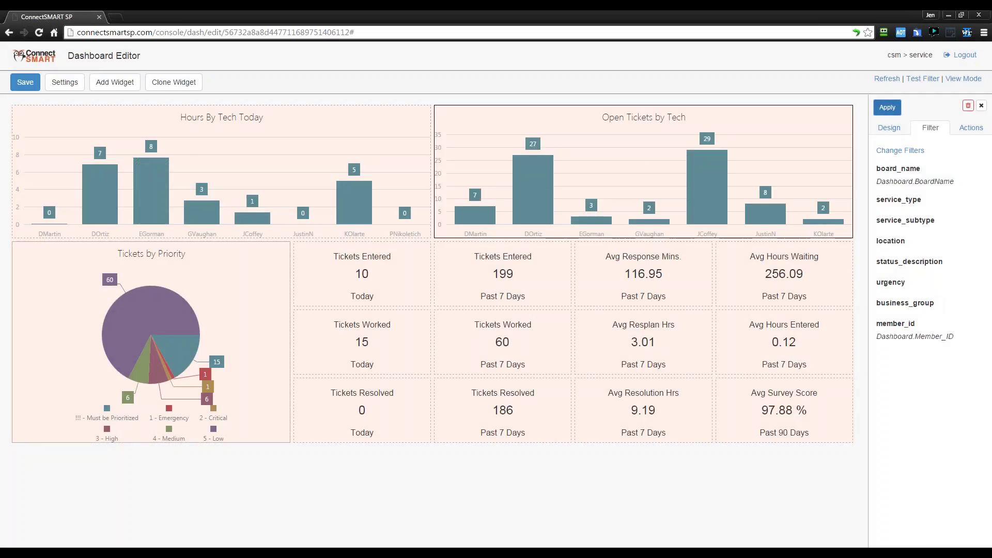
pyautogui.click(25, 82)
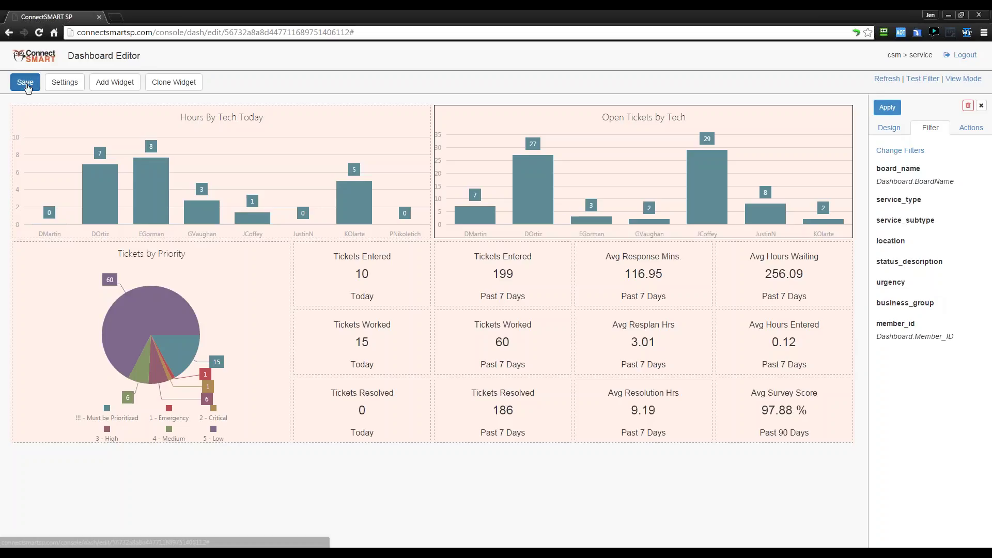
pyautogui.click(543, 114)
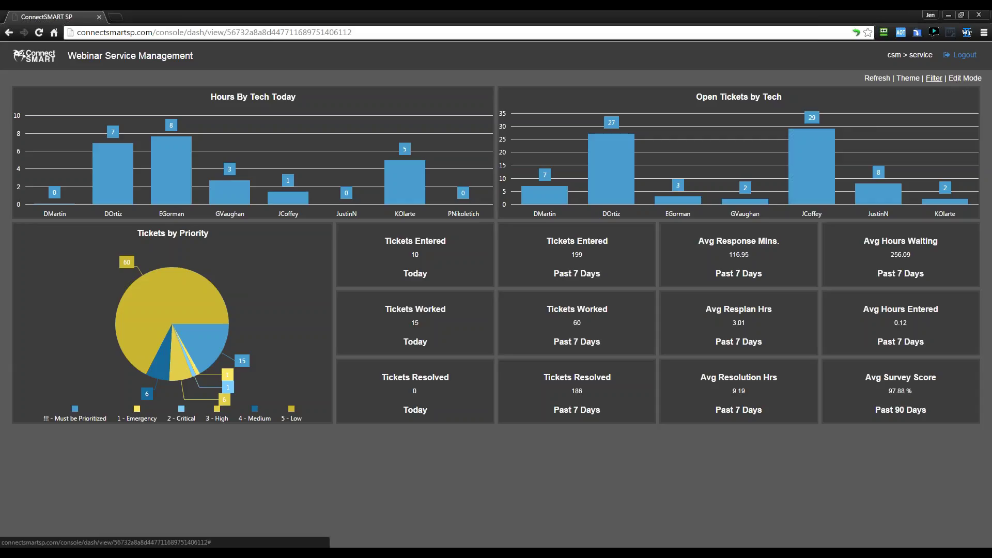
# Step: Open the dashboard filters in view mode and clear the BoardName filter
pyautogui.click(934, 78)
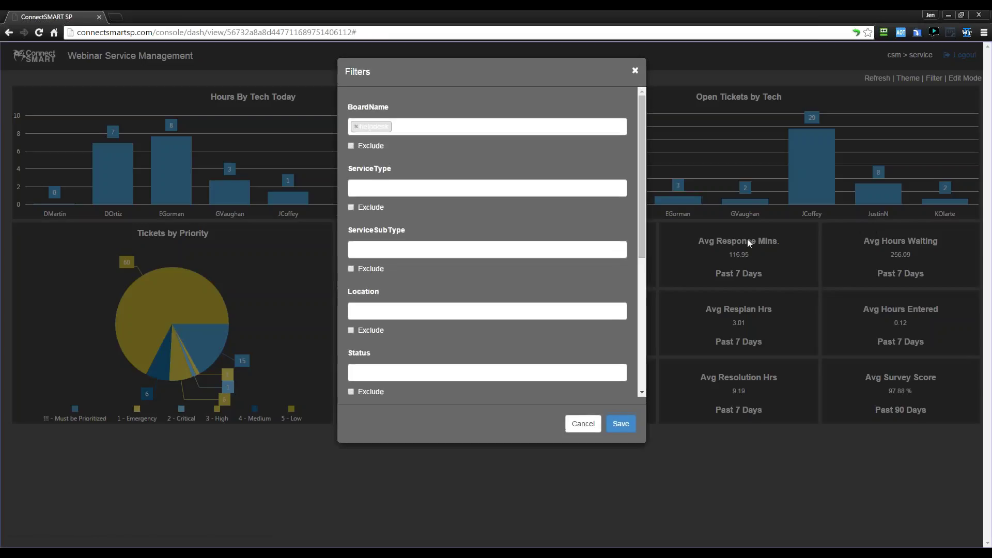
pyautogui.click(356, 128)
pyautogui.click(491, 291)
pyautogui.scroll(-5, 544, 340)
# Step: Add the first, second, fourth and fifth listed technicians to the Member_ID filter and save the filters
pyautogui.click(459, 309)
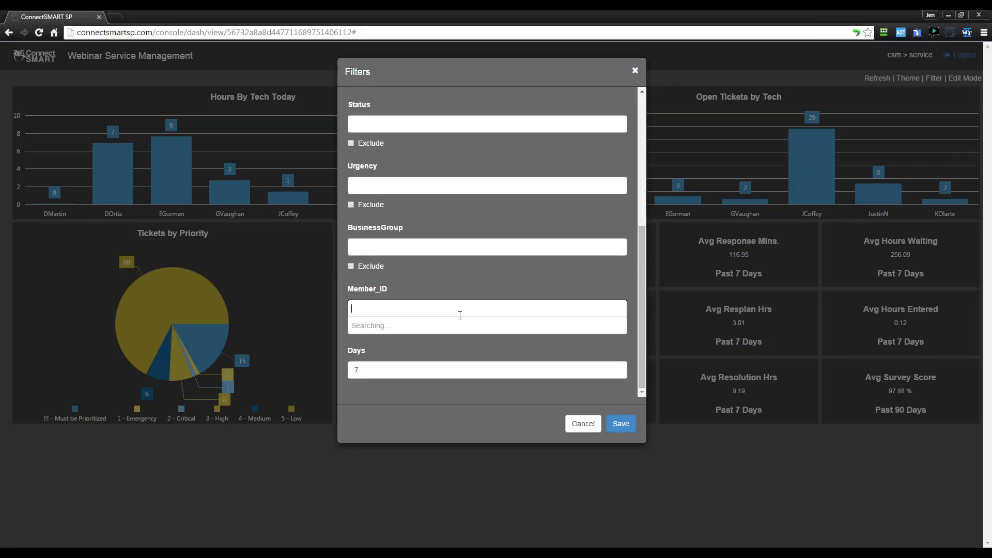
pyautogui.click(396, 330)
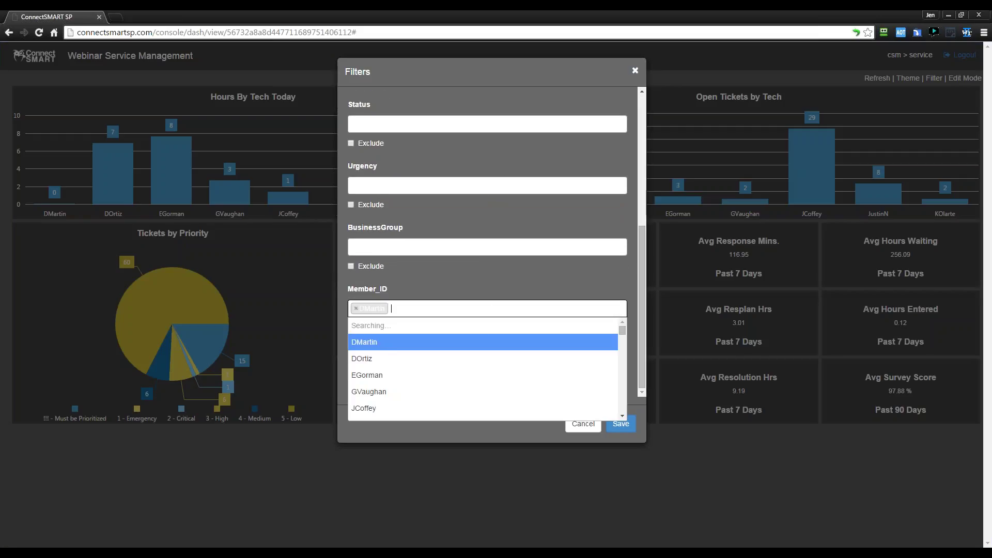
pyautogui.click(368, 344)
pyautogui.click(440, 310)
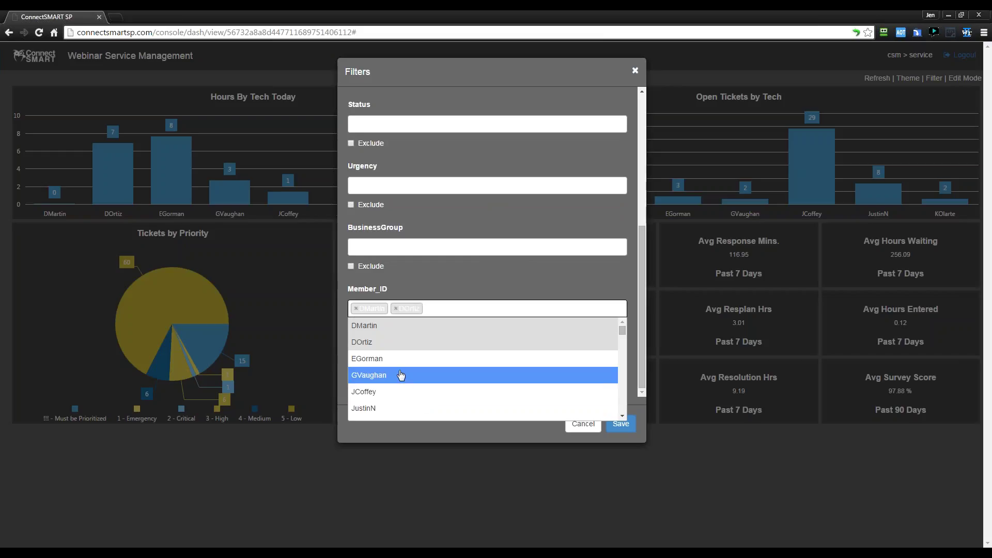
pyautogui.click(401, 379)
pyautogui.click(499, 309)
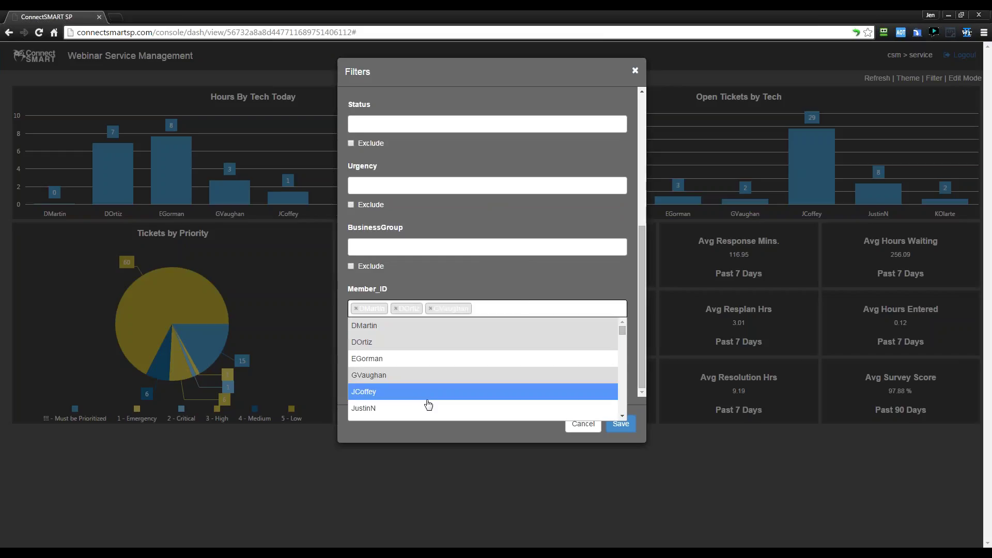
pyautogui.click(414, 391)
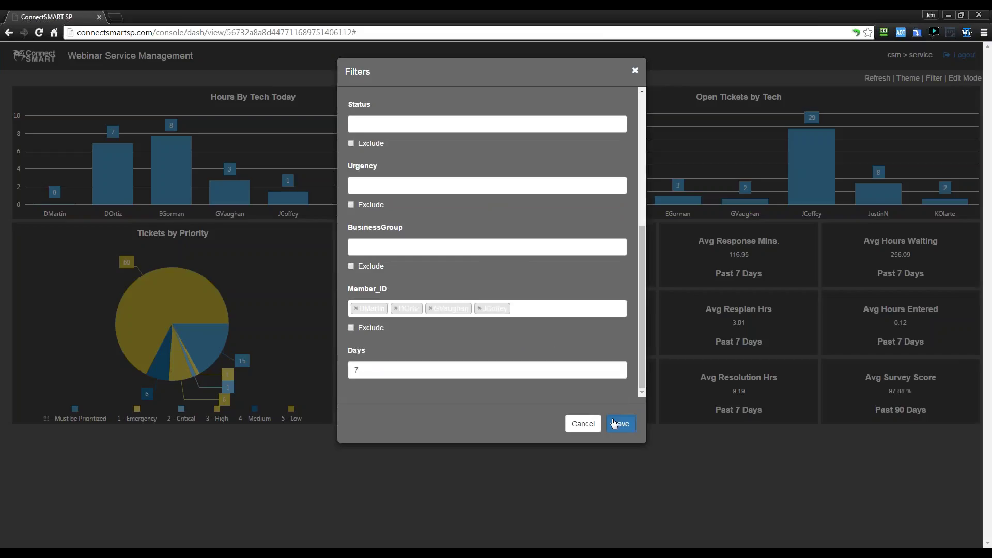
pyautogui.click(620, 423)
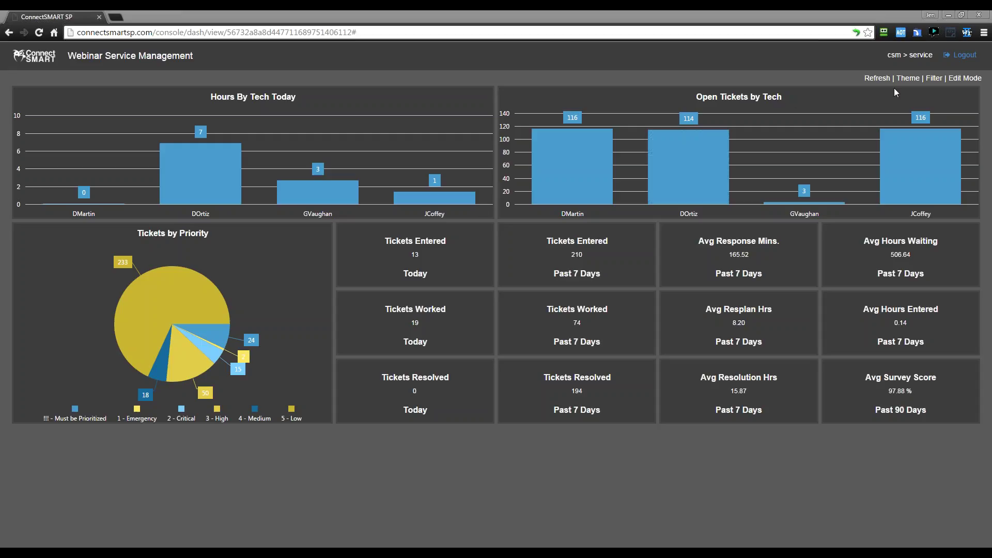
# Step: Return the dashboard to edit mode and search the available widgets for "tickets o"
pyautogui.click(965, 78)
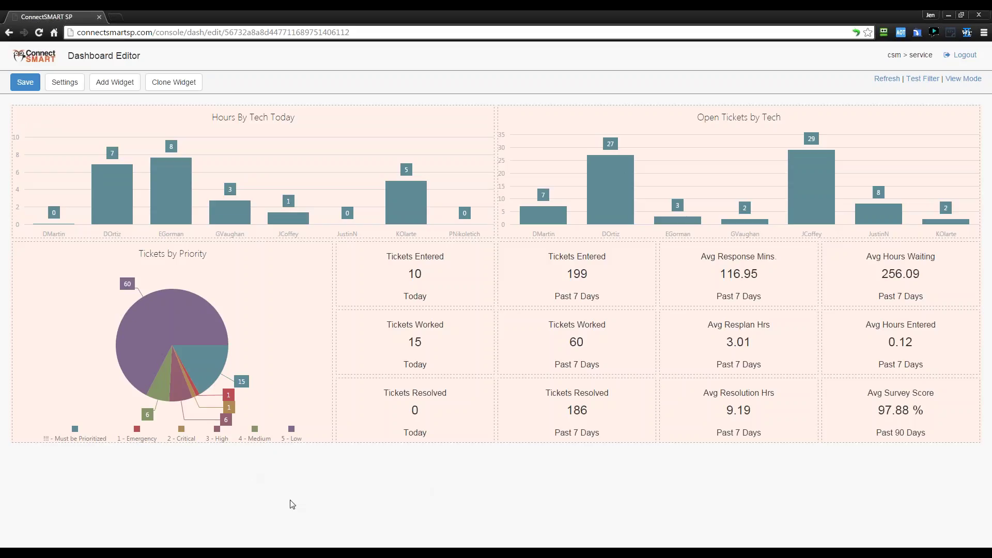
pyautogui.click(109, 81)
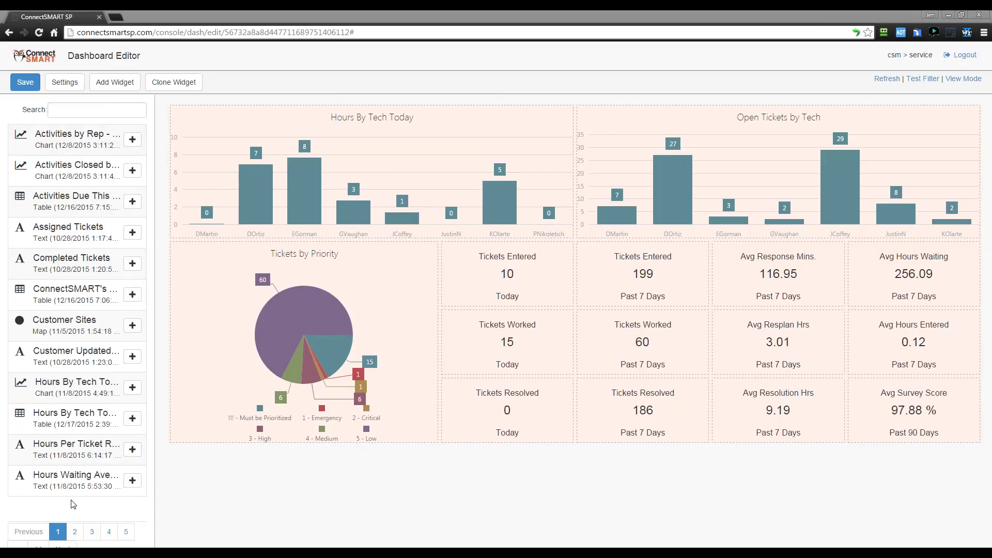
pyautogui.click(95, 110)
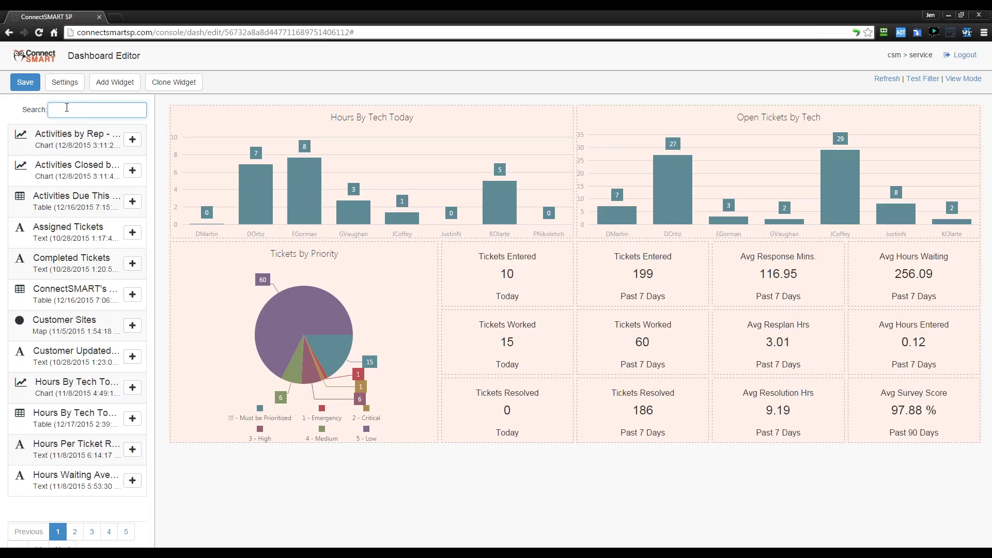
pyautogui.write('tickets o')
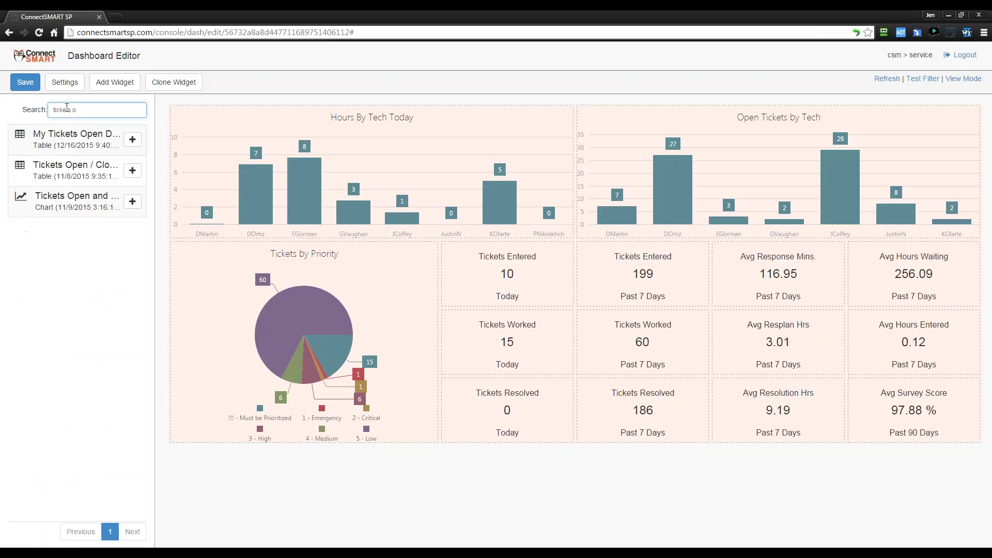
# Step: Clear the widget search and add the Idle Tickets text widget from the second page of the widget list
pyautogui.press('BackSpace')
pyautogui.press('BackSpace')
pyautogui.press('BackSpace')
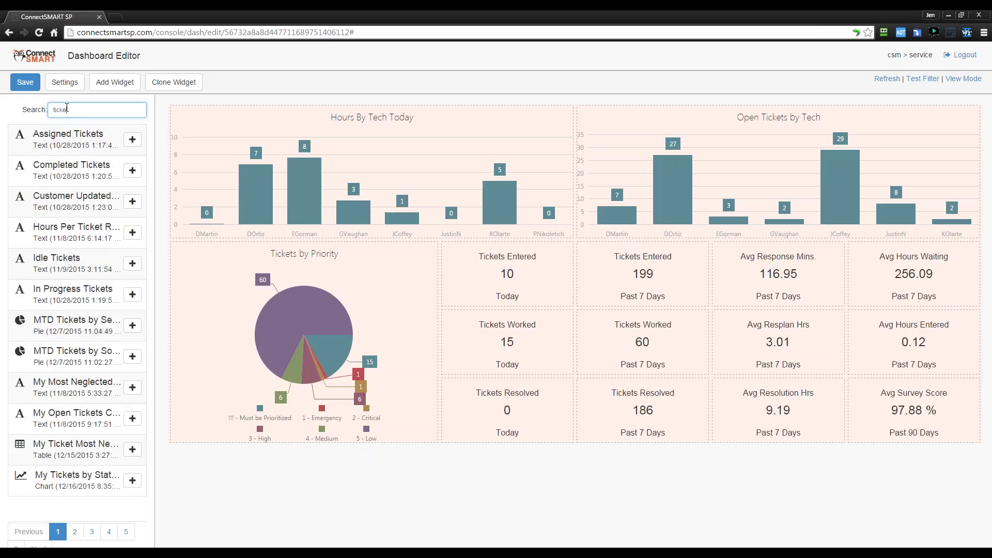
pyautogui.press('BackSpace')
pyautogui.press('BackSpace')
pyautogui.press('BackSpace')
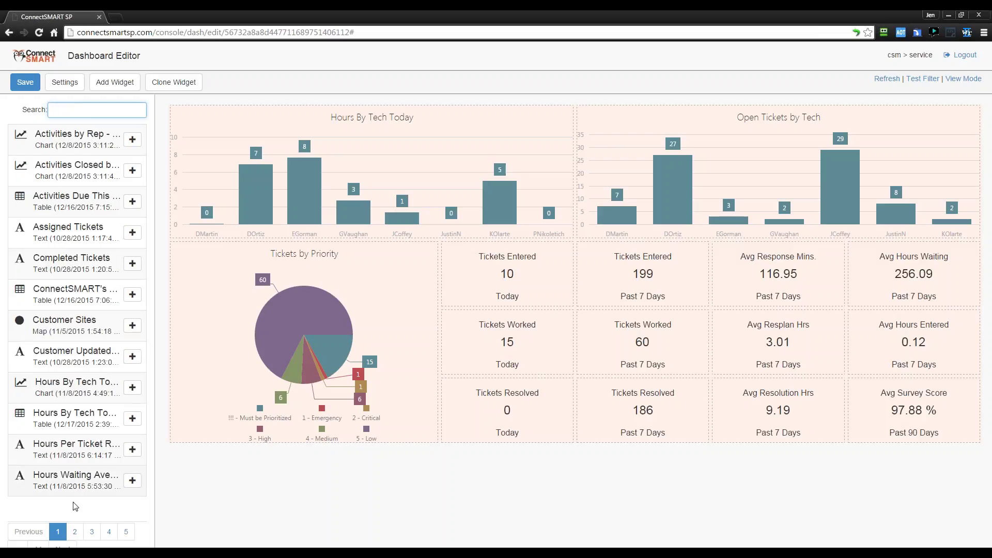
pyautogui.click(74, 532)
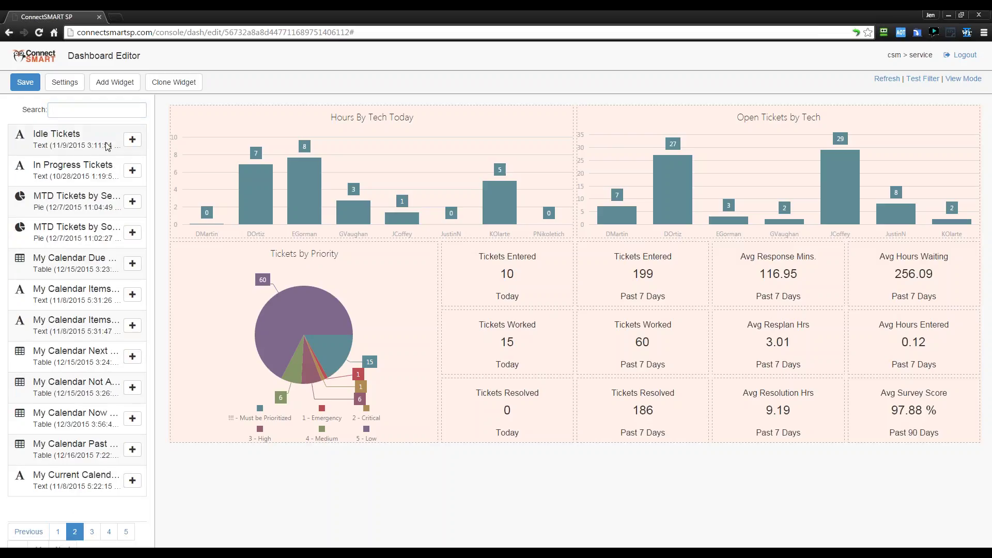
pyautogui.click(132, 139)
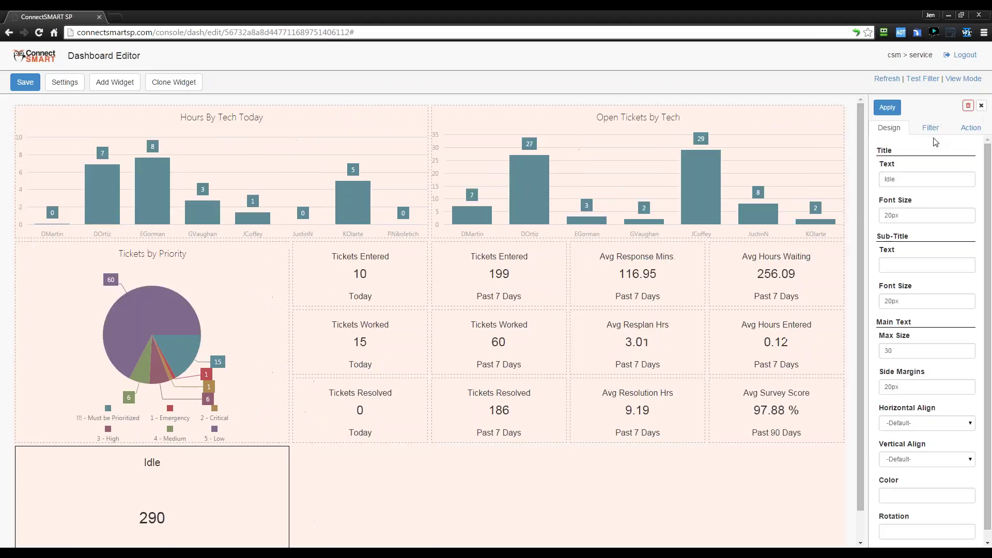
# Step: Make the Idle widget's days filter inherit the dashboard's Days filter, save it and return to the widget's design settings
pyautogui.click(930, 127)
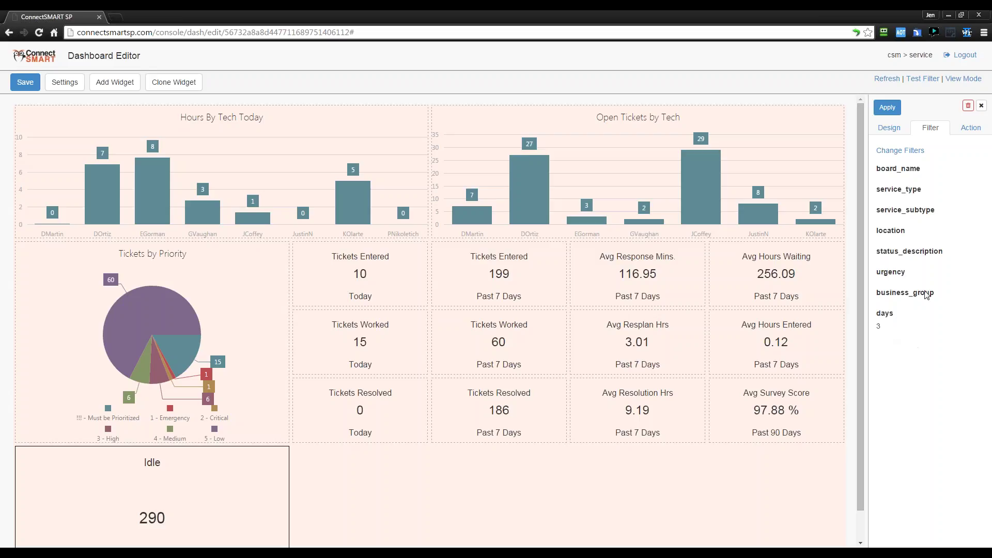
pyautogui.click(900, 151)
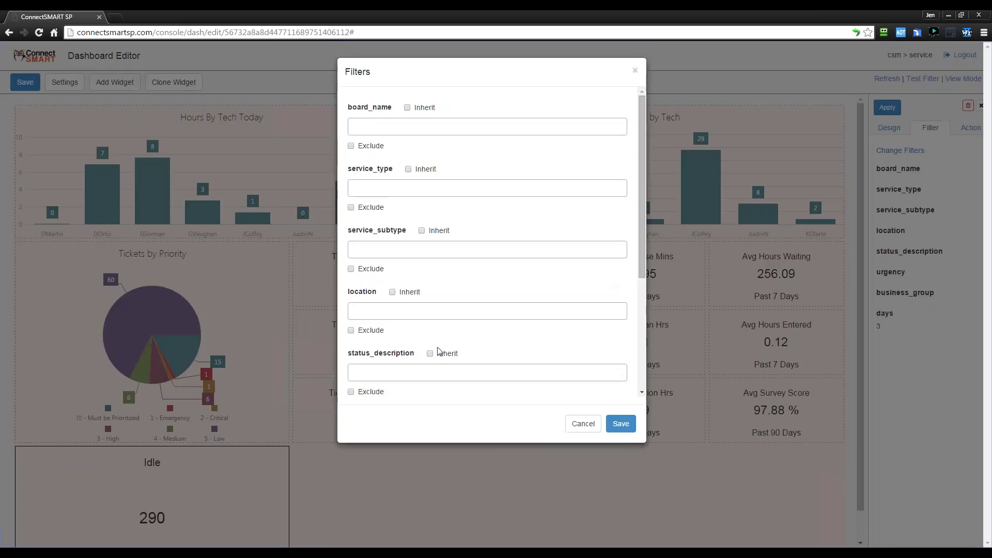
pyautogui.scroll(-3, 434, 356)
pyautogui.click(380, 351)
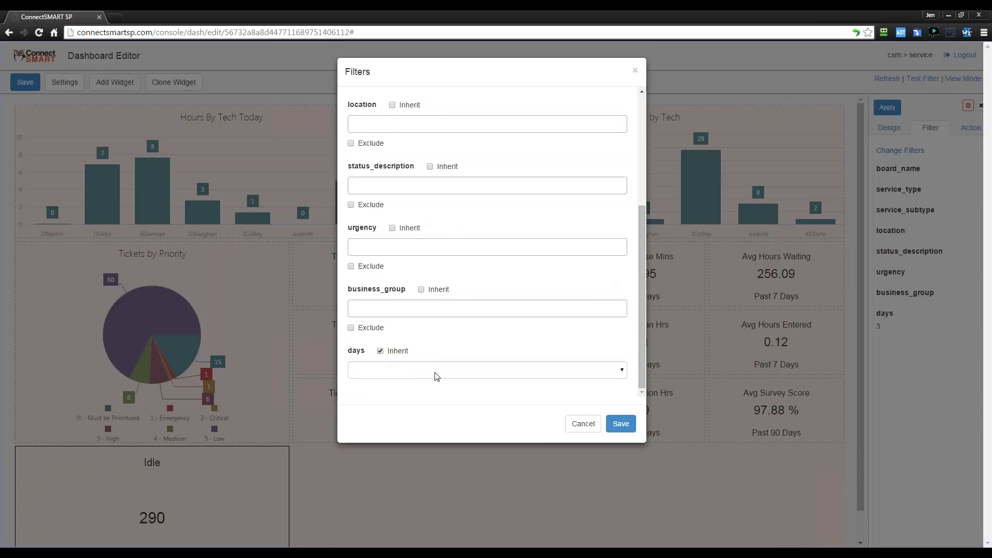
pyautogui.click(437, 376)
pyautogui.click(436, 482)
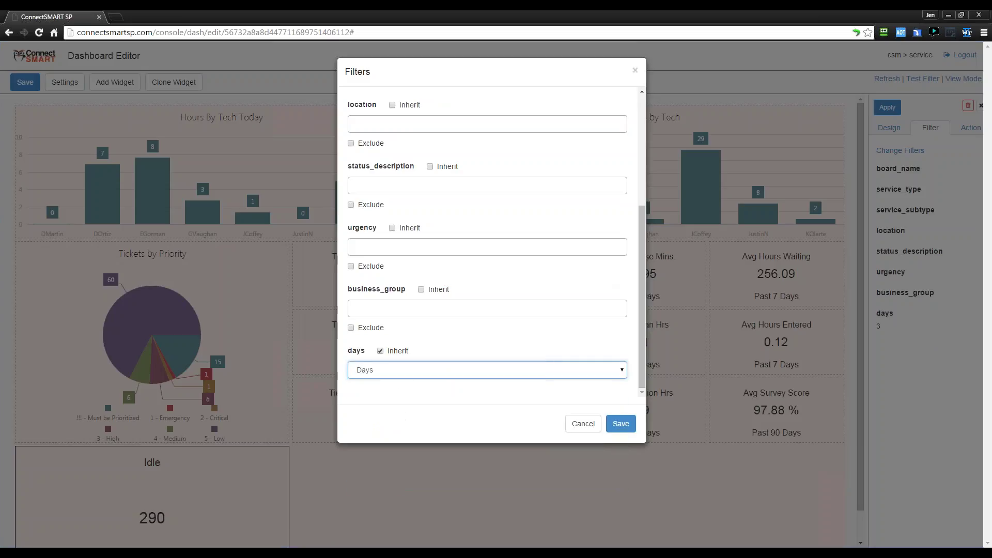
pyautogui.click(632, 425)
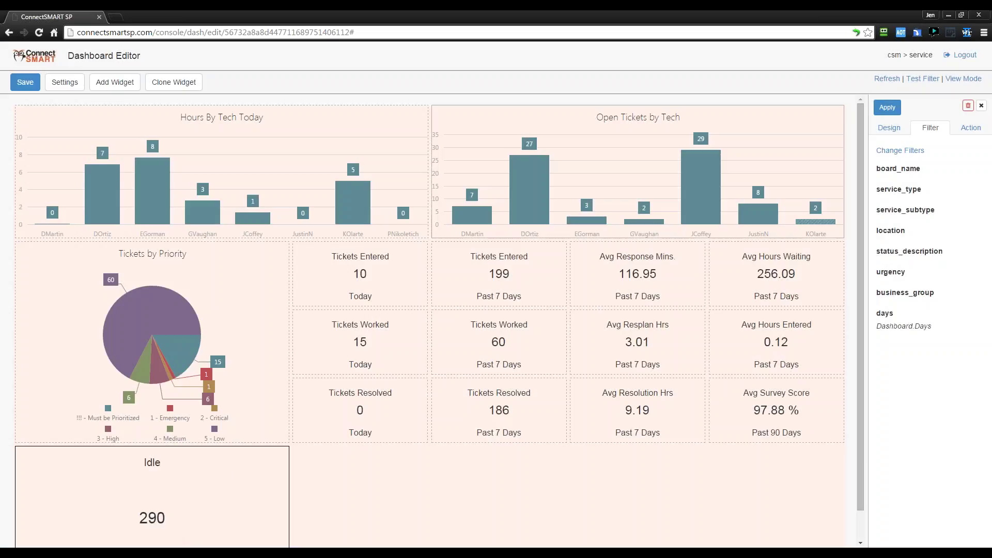
pyautogui.click(886, 128)
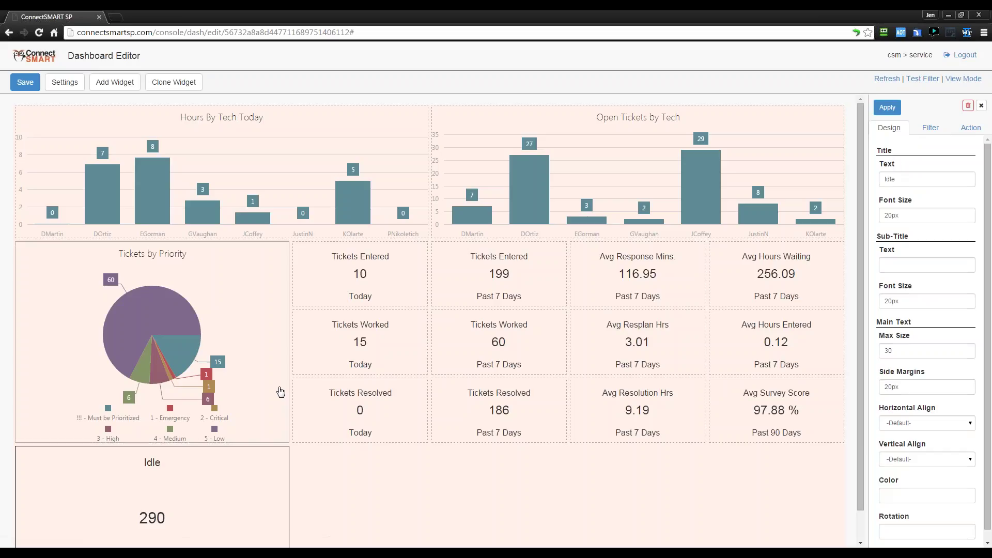
# Step: Shrink the Idle widget, move it beneath today's Tickets Resolved tile and widen it to about three and a half tiles
pyautogui.scroll(-1, 336, 481)
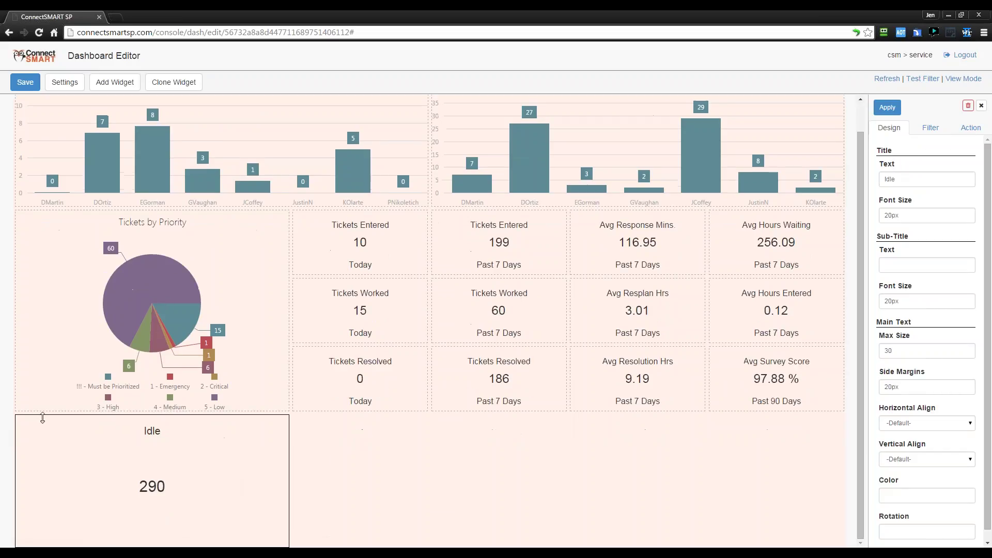
pyautogui.moveTo(17, 417); pyautogui.dragTo(329, 471)
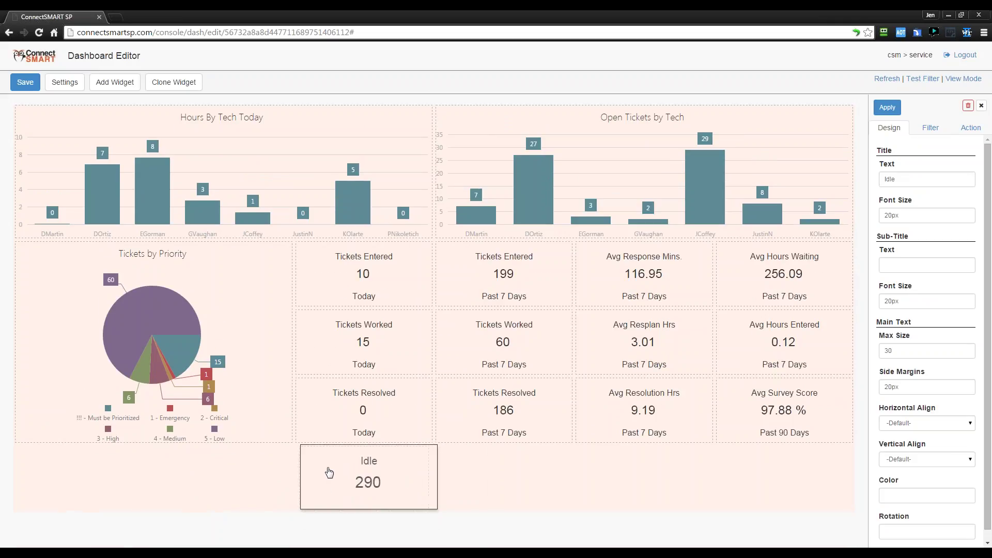
pyautogui.moveTo(429, 511); pyautogui.dragTo(858, 505)
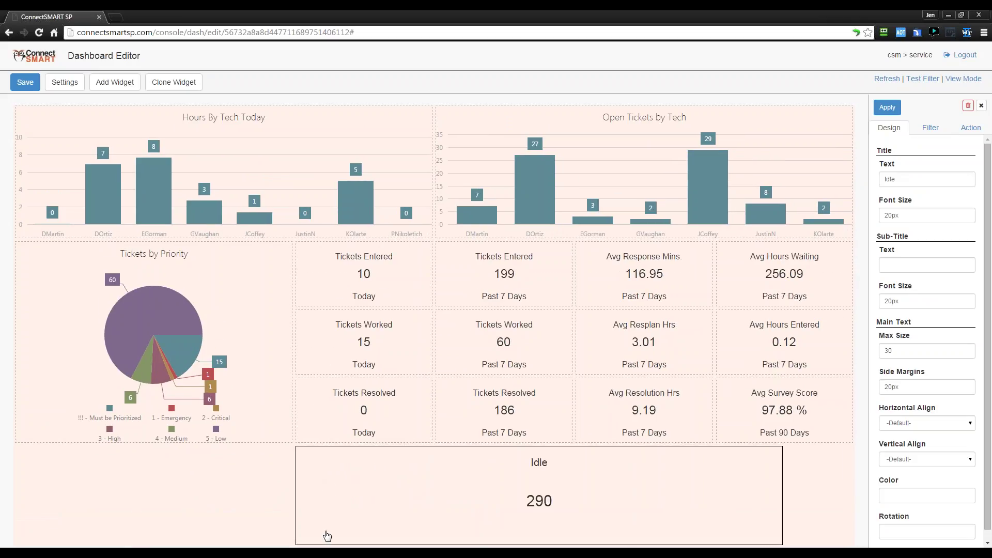
# Step: Stretch the Idle widget downward and up to the Hours By Tech Today chart, then pull its upper edge back down
pyautogui.scroll(-1, 375, 473)
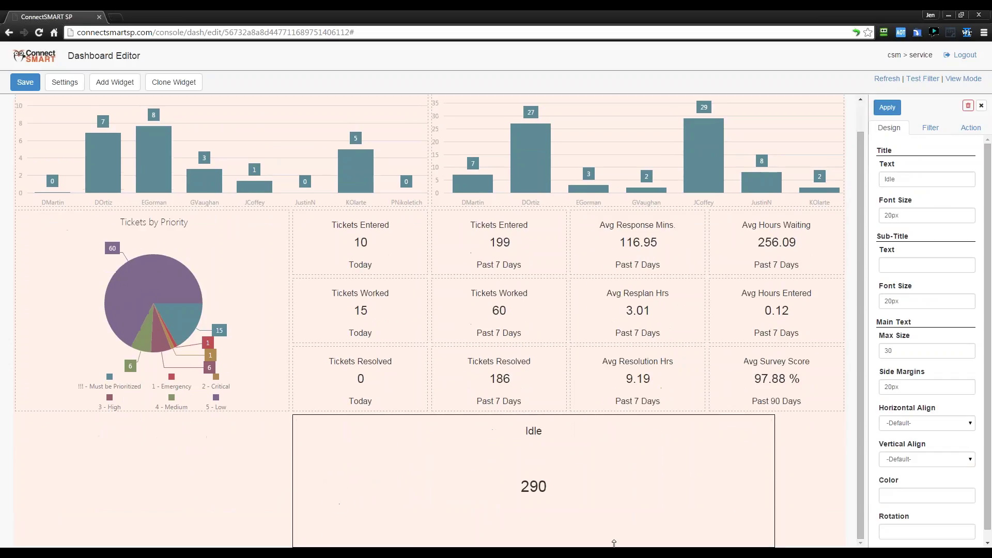
pyautogui.moveTo(614, 543); pyautogui.dragTo(614, 557)
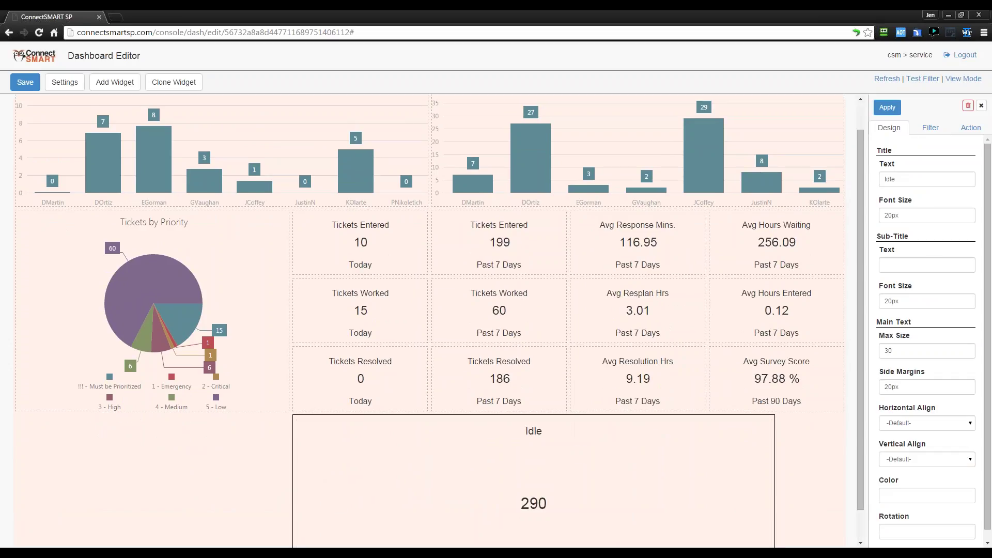
pyautogui.moveTo(332, 417); pyautogui.dragTo(332, 184)
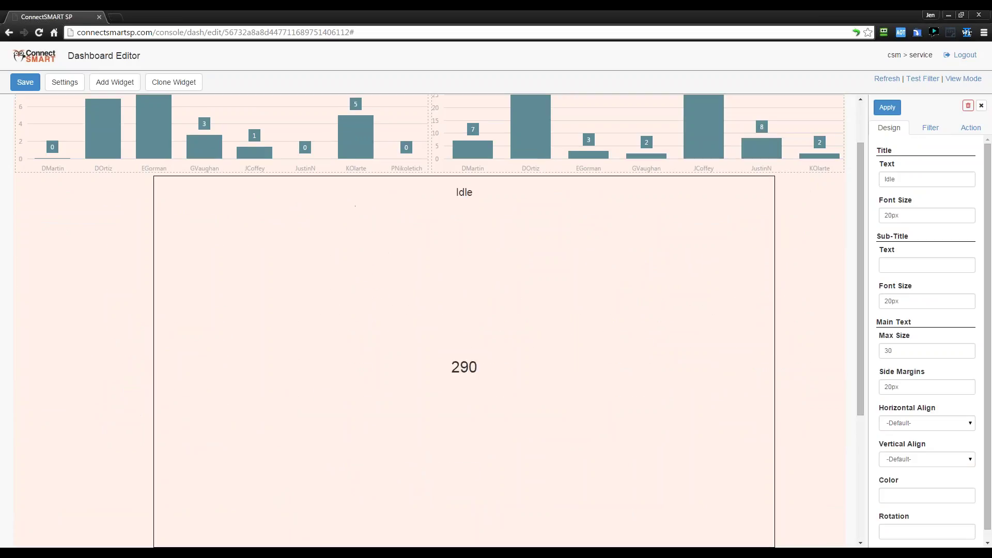
pyautogui.scroll(2, 364, 277)
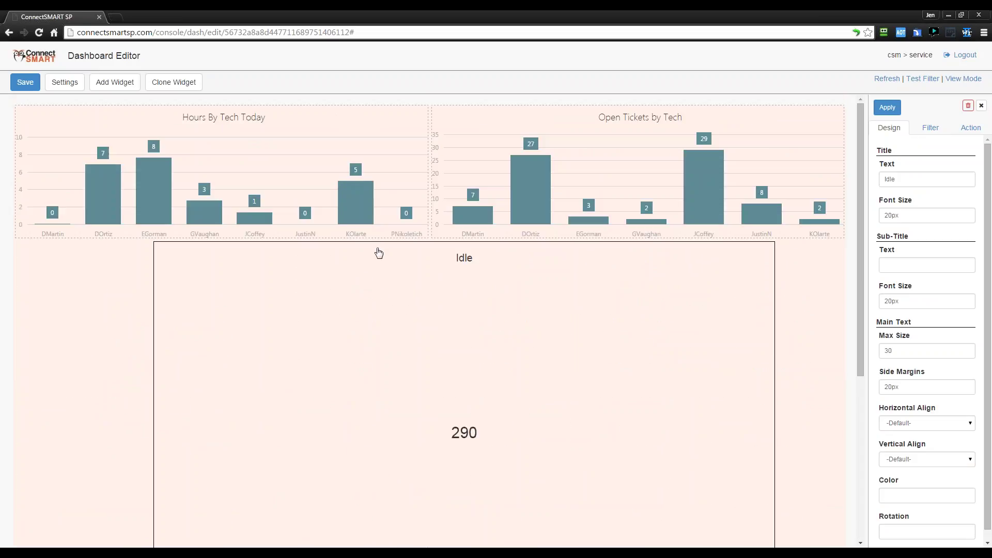
pyautogui.moveTo(379, 242); pyautogui.dragTo(379, 480)
# Step: Move the Tickets by Priority chart back beneath Hours By Tech Today and narrow the Idle widget to one tile
pyautogui.scroll(-5, 379, 480)
pyautogui.moveTo(137, 401); pyautogui.dragTo(157, 276)
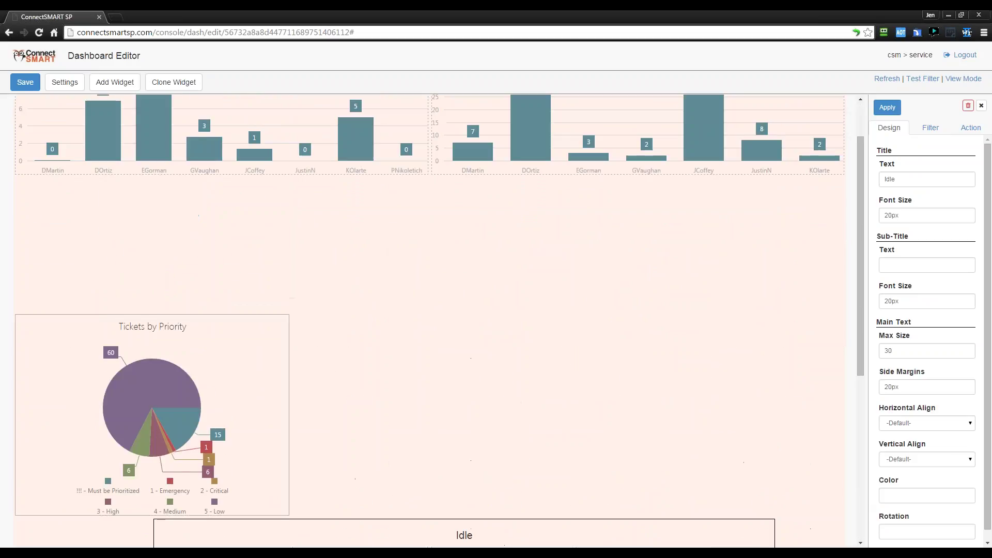
pyautogui.moveTo(138, 365); pyautogui.dragTo(139, 229)
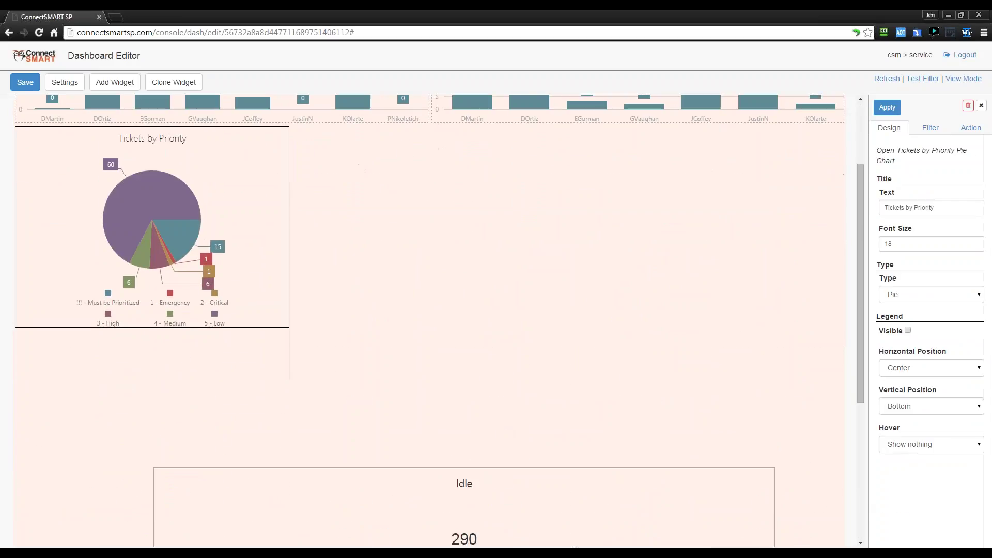
pyautogui.click(564, 423)
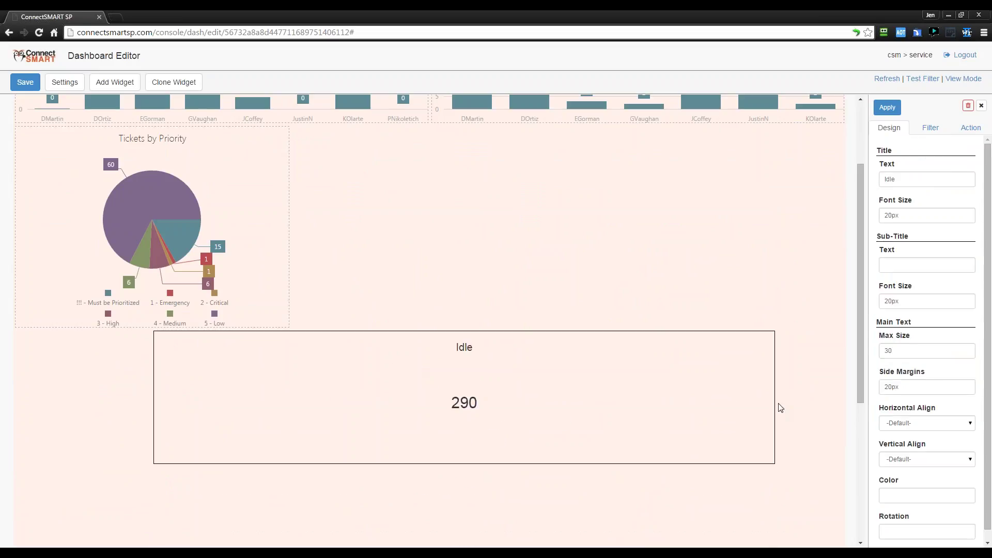
pyautogui.moveTo(773, 401); pyautogui.dragTo(290, 410)
# Step: Move the displaced Tickets Entered and Tickets Worked tiles back beside the pie chart, then discard the unsaved layout by reloading the dashboard editor
pyautogui.moveTo(254, 461); pyautogui.dragTo(261, 397)
pyautogui.scroll(-4, 630, 450)
pyautogui.moveTo(326, 399); pyautogui.dragTo(406, 405)
pyautogui.scroll(-5, 386, 460)
pyautogui.moveTo(366, 510); pyautogui.dragTo(331, 282)
pyautogui.scroll(-4, 355, 394)
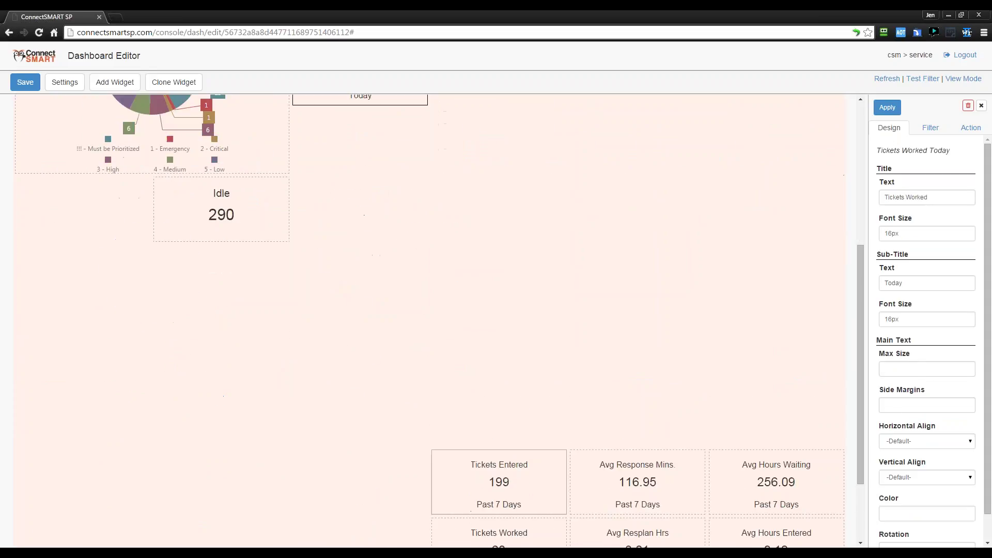
pyautogui.moveTo(447, 474); pyautogui.dragTo(504, 215)
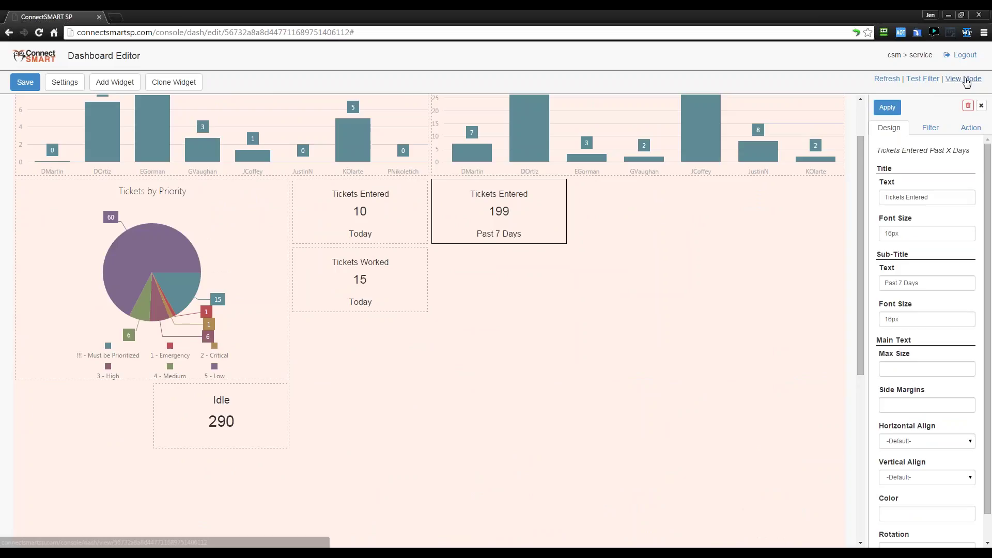
pyautogui.press('F5')
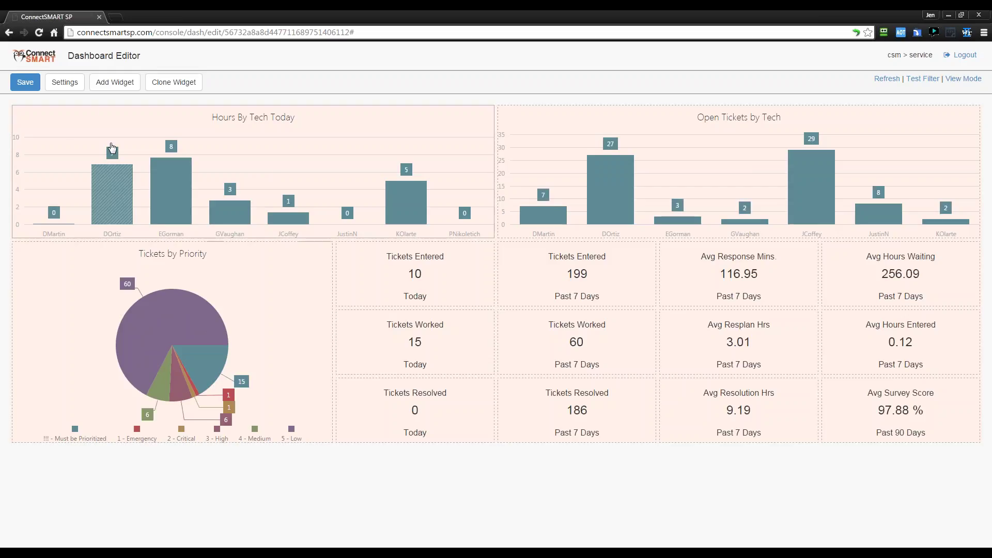
# Step: Search the available widgets for "idle", add the Idle Tickets text widget and shrink it to the height of one tile
pyautogui.click(106, 83)
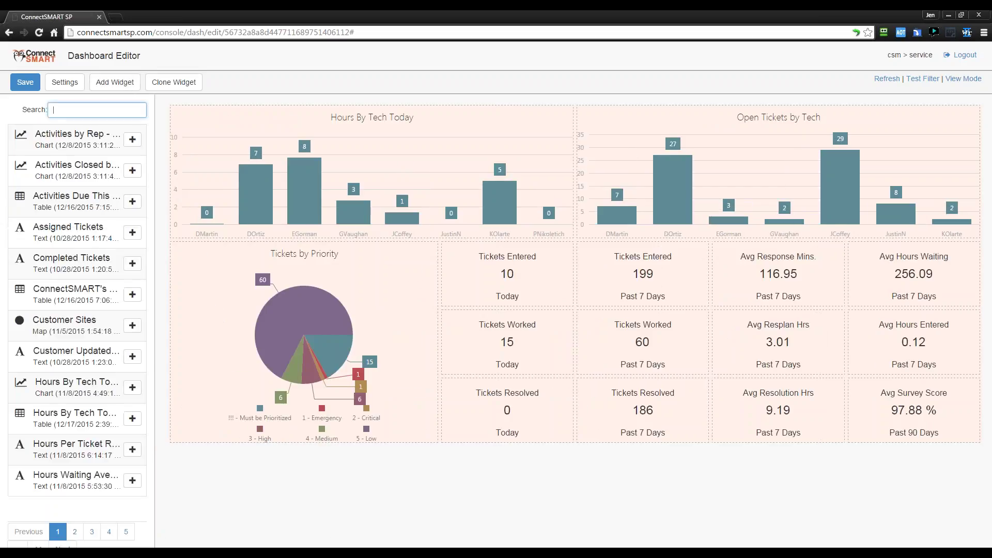
pyautogui.write('idle')
pyautogui.click(132, 139)
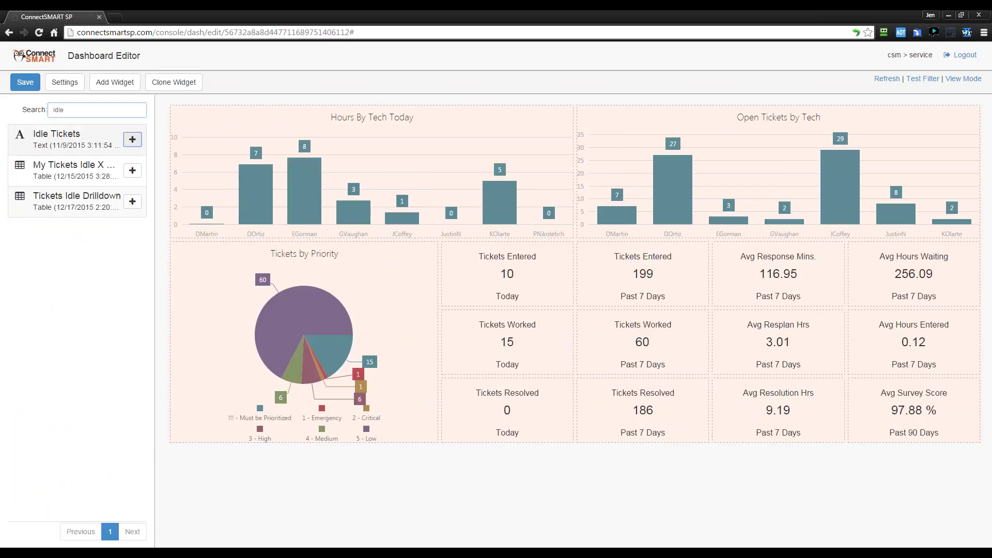
pyautogui.moveTo(307, 490); pyautogui.dragTo(303, 490)
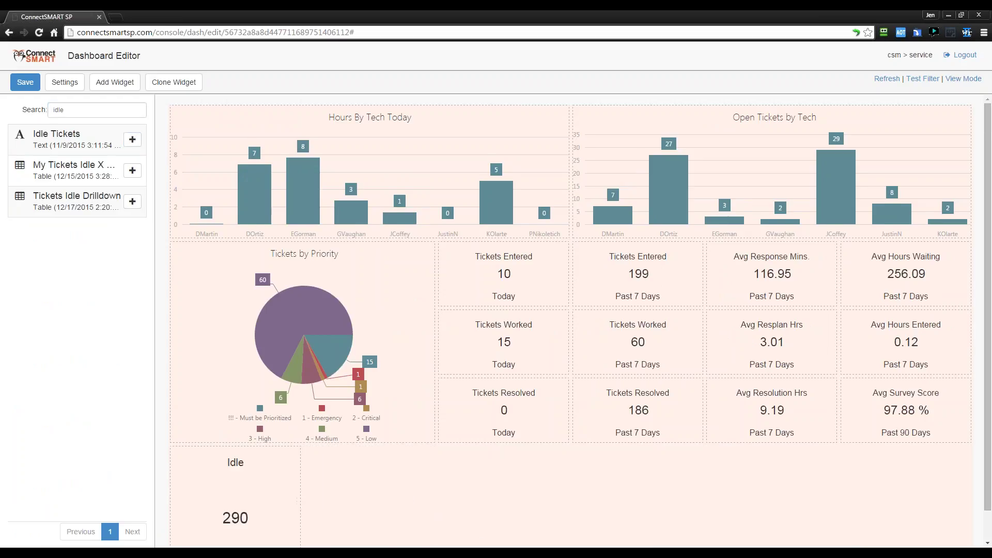
pyautogui.scroll(-1, 579, 321)
pyautogui.scroll(1, 237, 481)
pyautogui.click(237, 481)
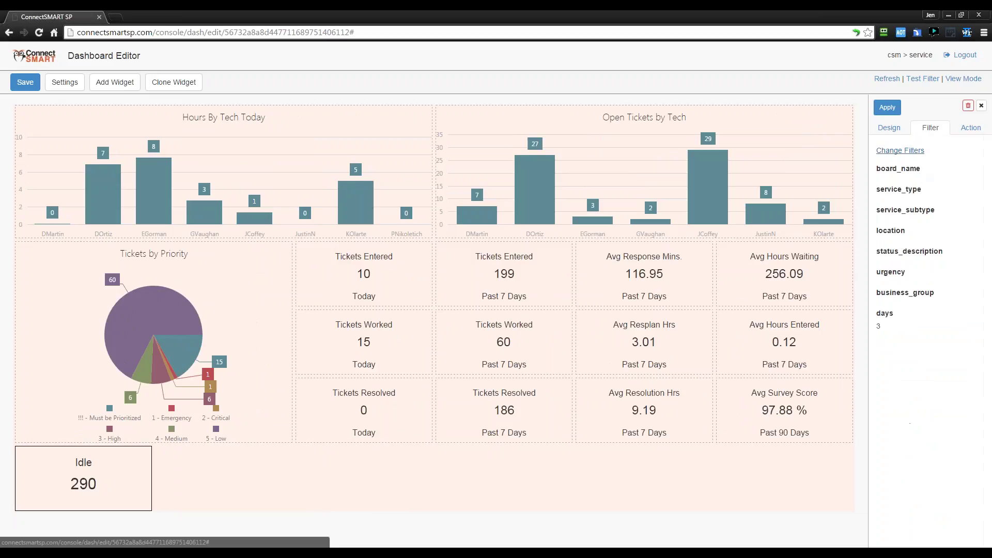
# Step: Make the Idle widget's board_name filter inherit the dashboard's BoardName and its days filter inherit Days, then save and apply the filters
pyautogui.click(901, 150)
pyautogui.click(407, 107)
pyautogui.click(414, 126)
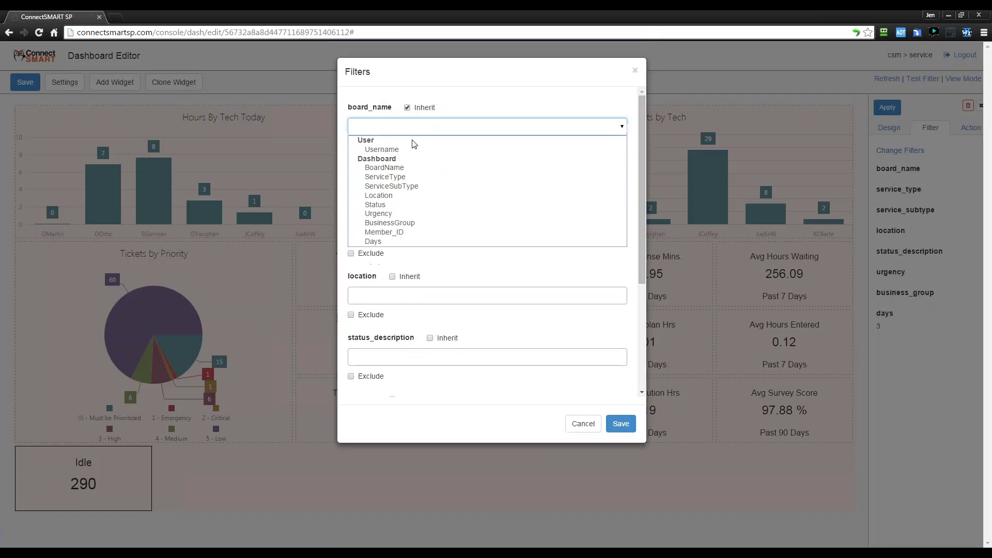
pyautogui.click(411, 164)
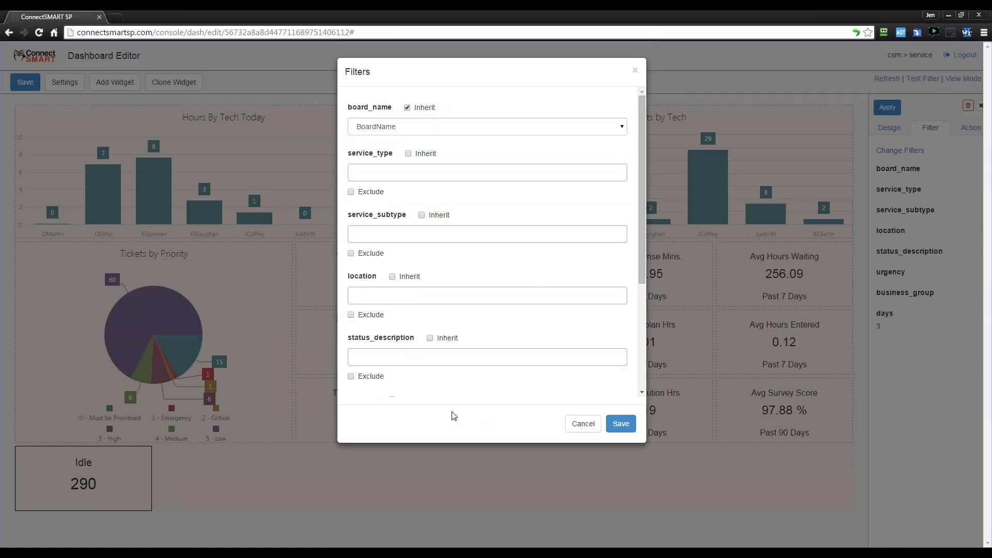
pyautogui.scroll(-3, 537, 318)
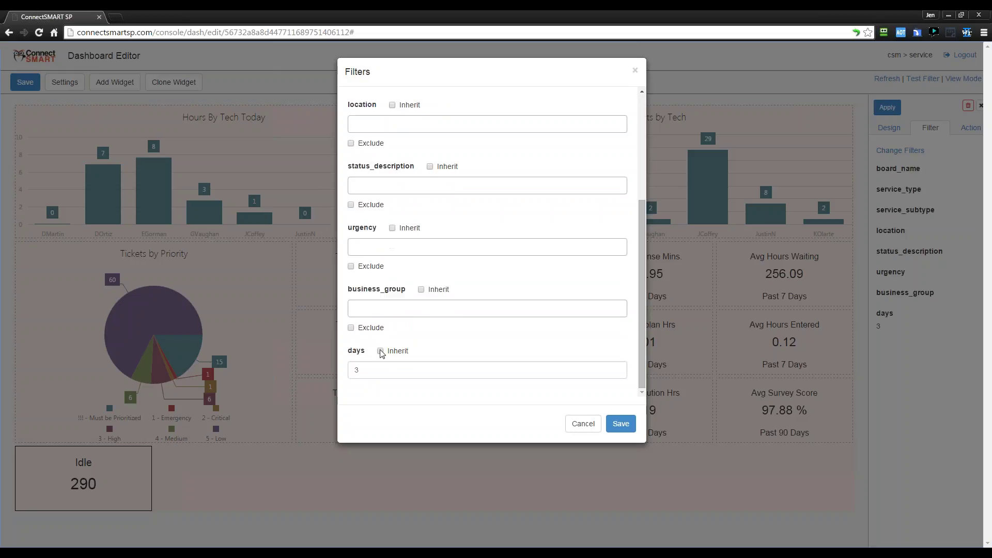
pyautogui.click(381, 351)
pyautogui.click(391, 378)
pyautogui.click(386, 487)
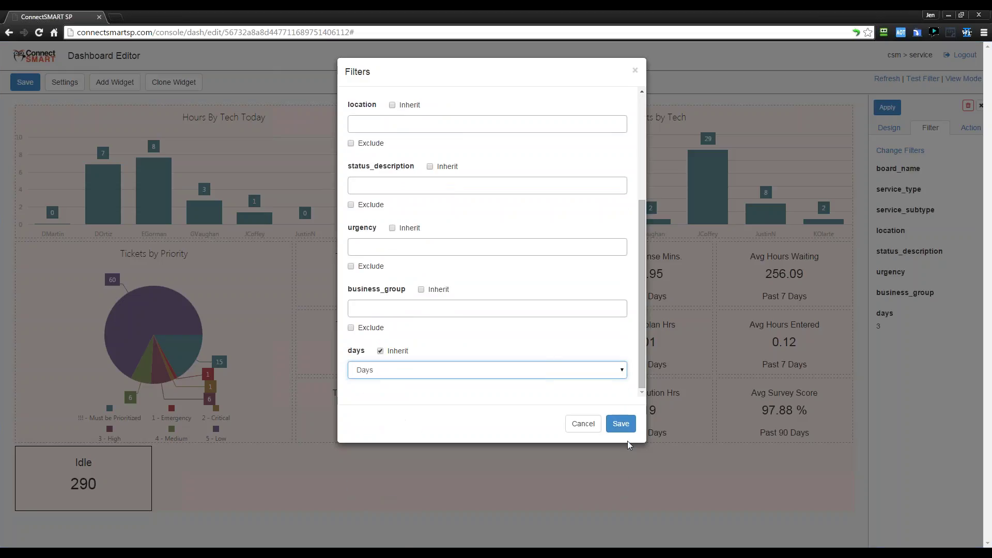
pyautogui.click(621, 422)
pyautogui.click(888, 107)
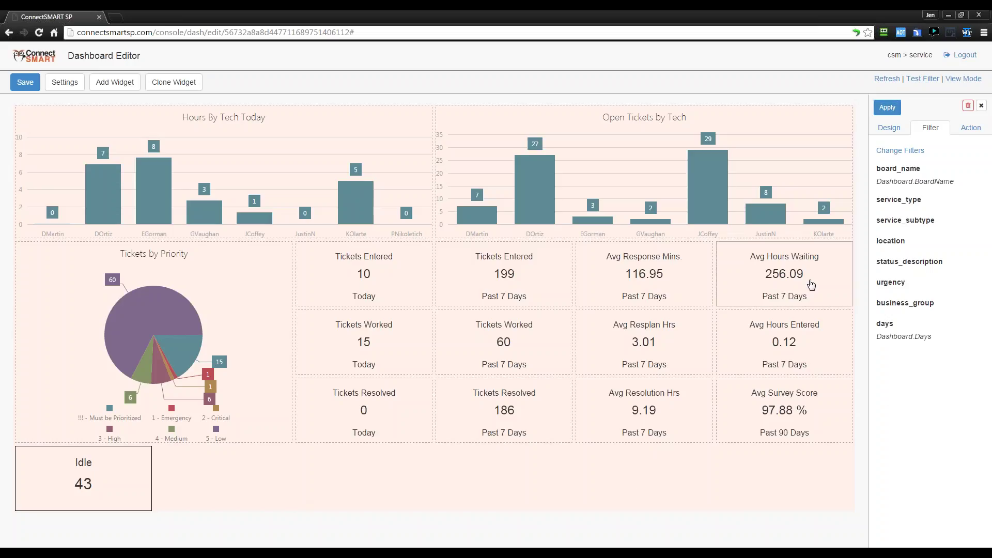
# Step: Change the Idle widget's title to "Idle Tickets" and apply it
pyautogui.click(112, 496)
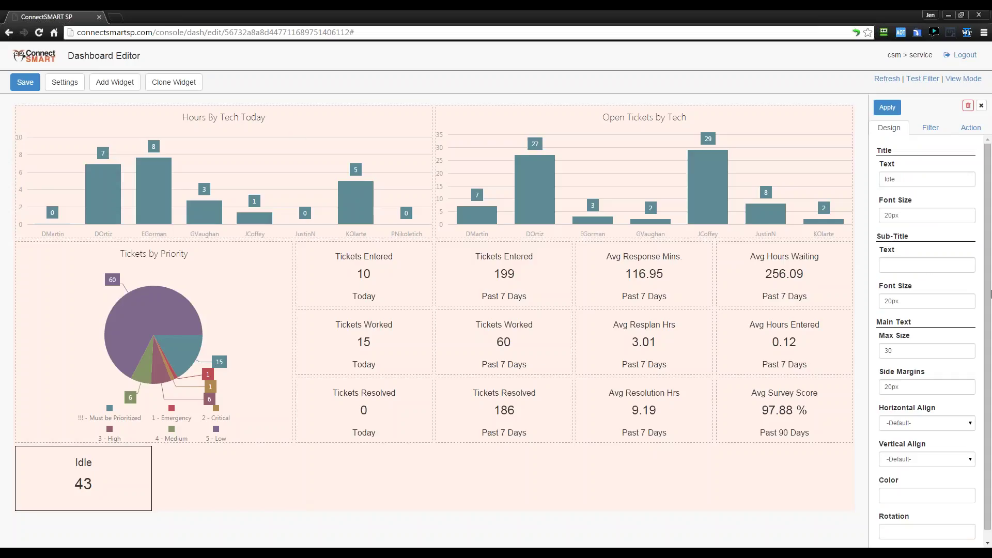
pyautogui.click(923, 175)
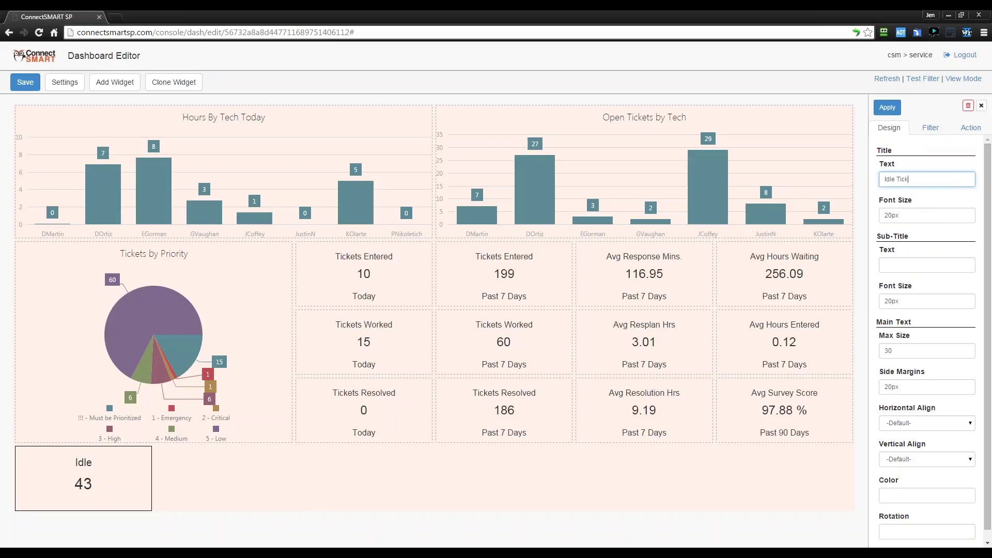
pyautogui.press('Tab')
pyautogui.click(888, 108)
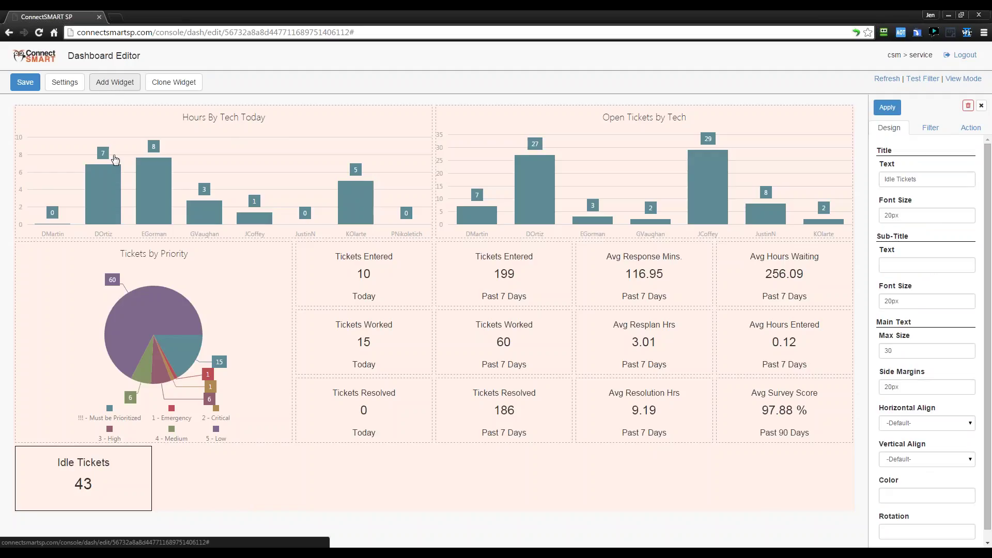
# Step: Check the Idle Tickets widget's days filter, then clone the widget and select the copy
pyautogui.click(931, 127)
pyautogui.moveTo(890, 339); pyautogui.dragTo(926, 339)
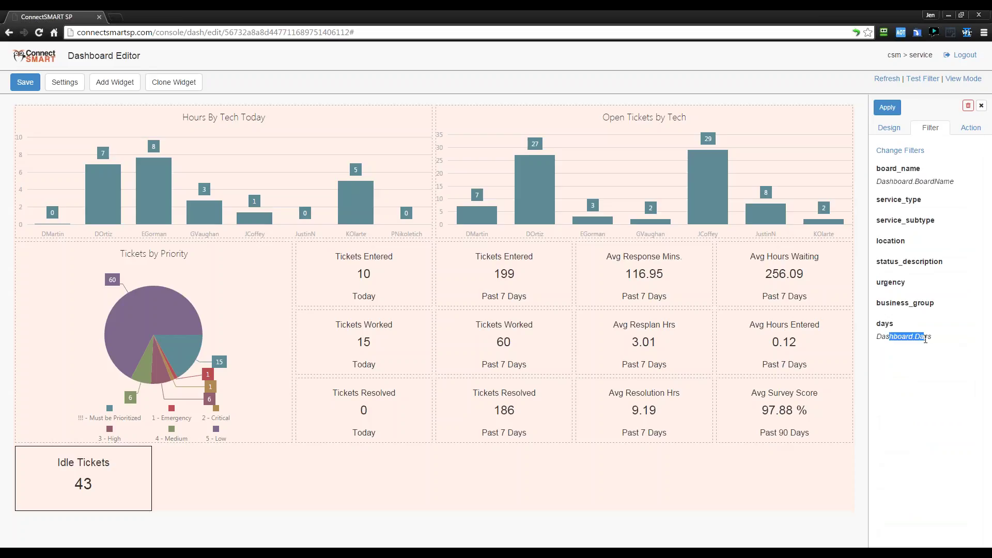
pyautogui.click(179, 83)
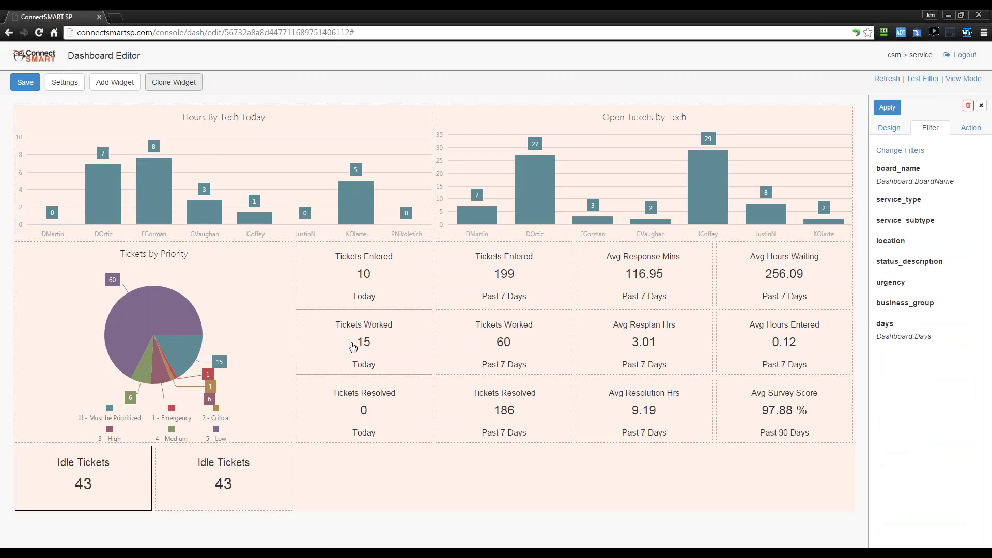
pyautogui.click(269, 473)
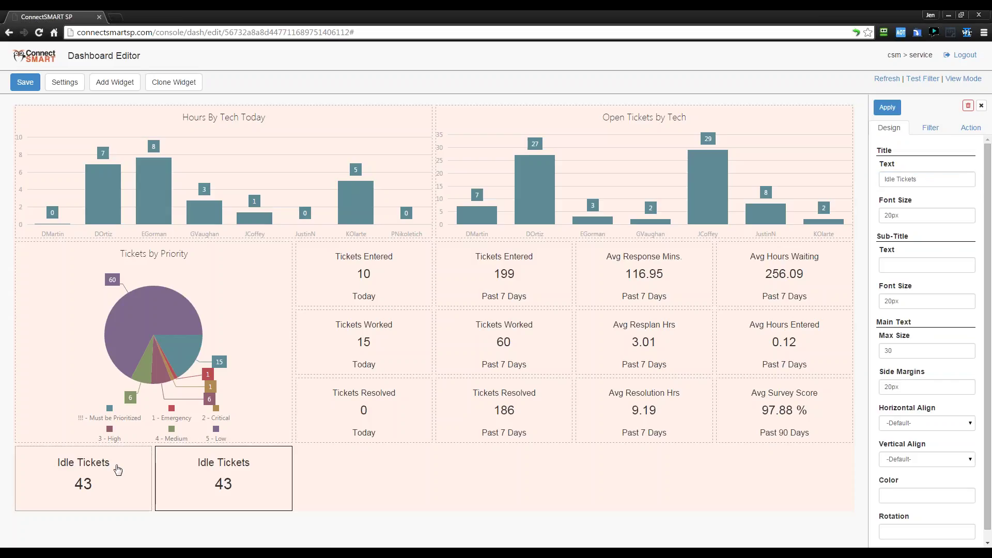
# Step: Set the original Idle Tickets widget's sub-title to ">7 Days" and apply it
pyautogui.click(118, 469)
pyautogui.click(913, 263)
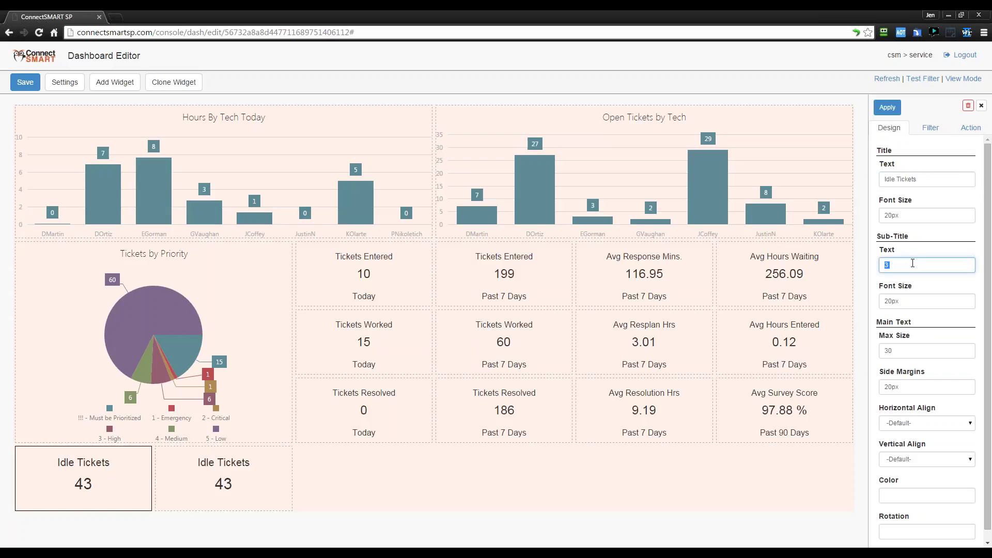
pyautogui.write('7 Days')
pyautogui.press('Tab')
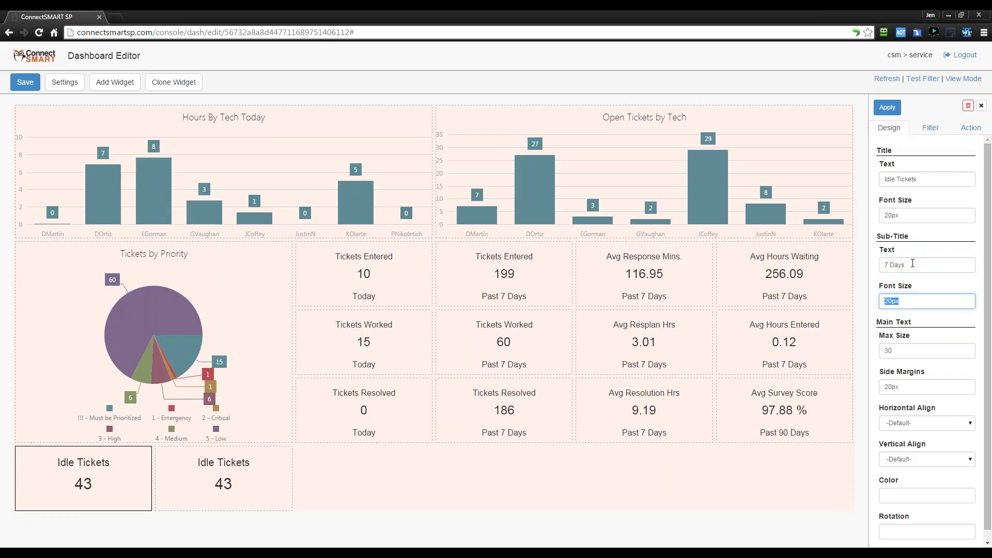
pyautogui.click(888, 107)
pyautogui.click(920, 264)
pyautogui.press('Home')
pyautogui.write('>')
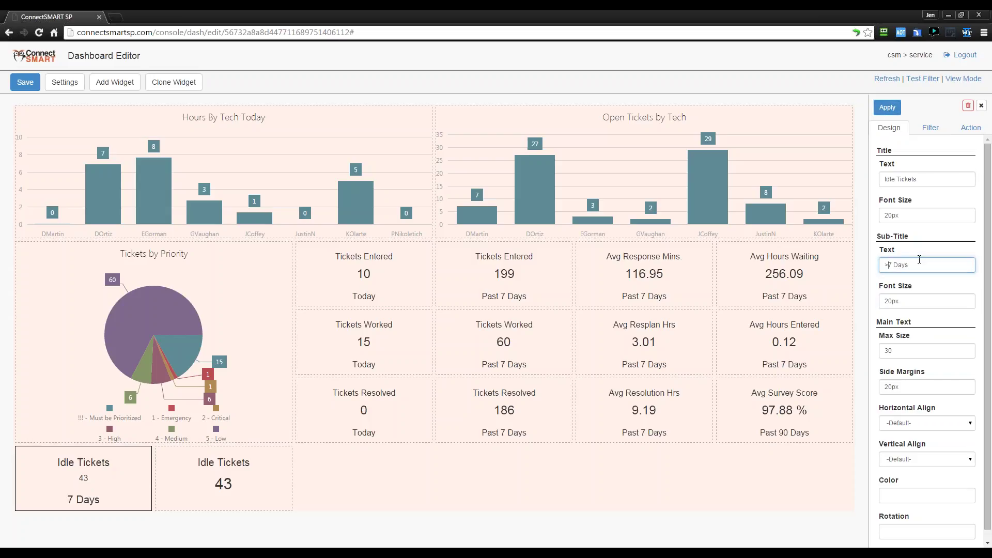
pyautogui.click(887, 107)
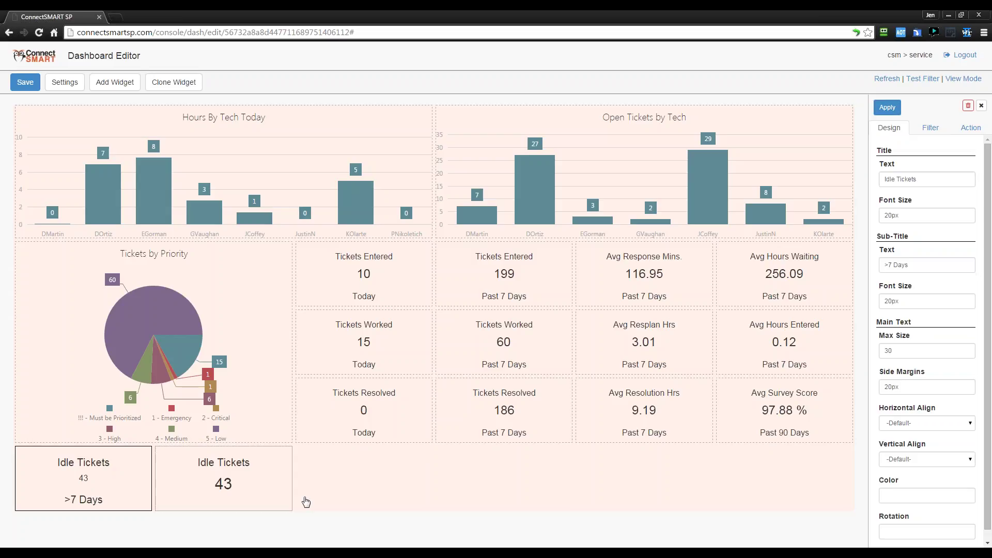
# Step: Stop the cloned Idle Tickets widget's days filter from inheriting, set it to 10, then save and apply the change
pyautogui.click(289, 497)
pyautogui.click(931, 127)
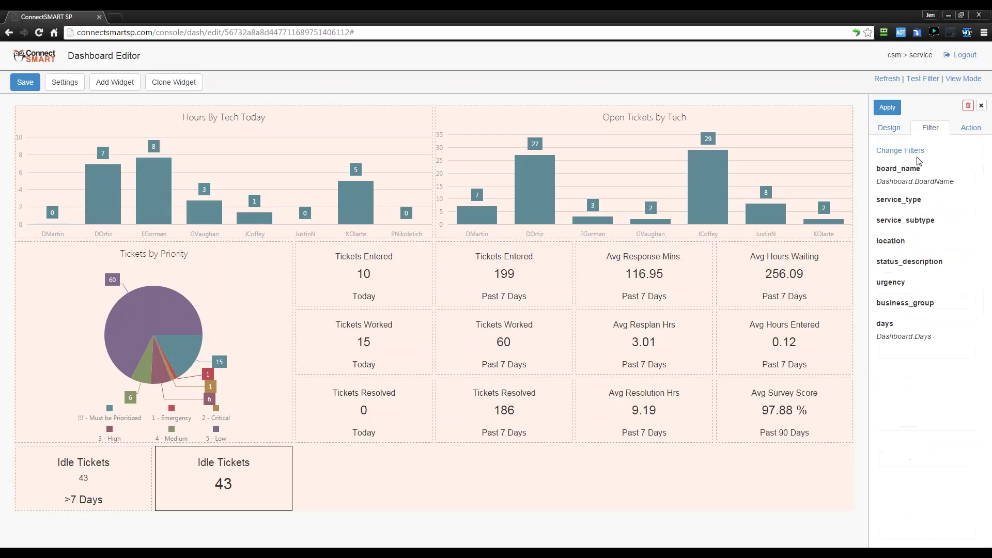
pyautogui.click(901, 150)
pyautogui.scroll(-5, 569, 292)
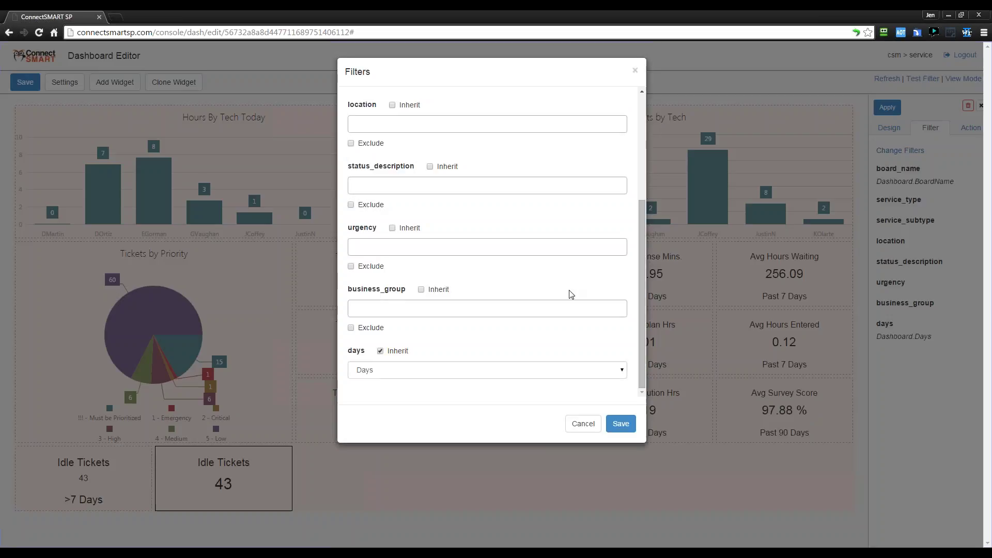
pyautogui.click(380, 351)
pyautogui.click(382, 370)
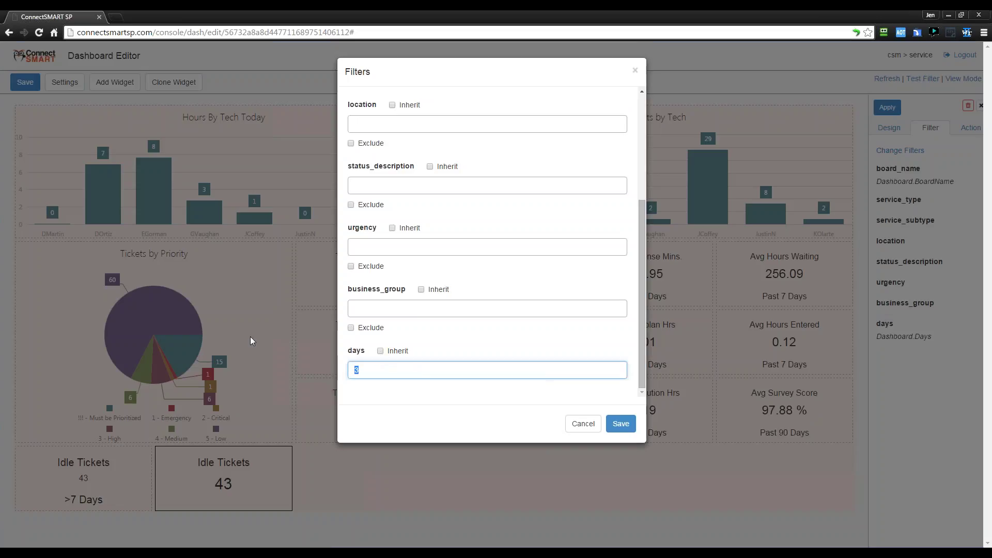
pyautogui.write('10')
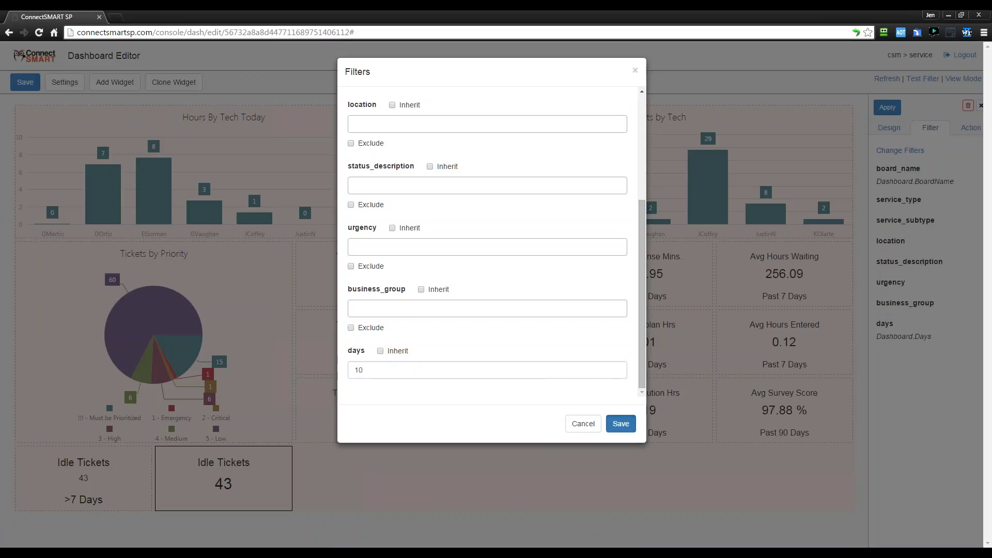
pyautogui.click(623, 424)
pyautogui.click(890, 129)
pyautogui.click(887, 107)
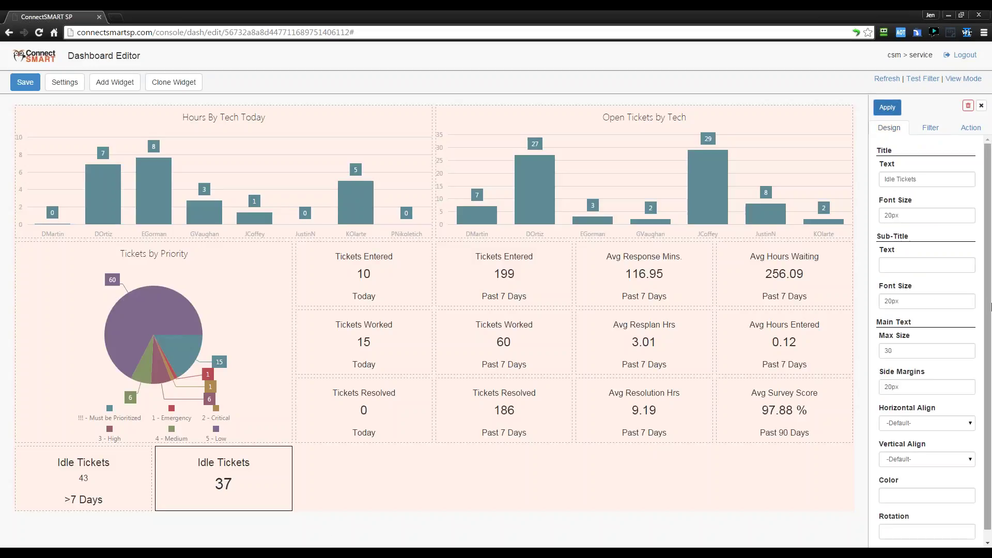
# Step: Set the cloned Idle Tickets widget's sub-title to ">10 Days" and apply it
pyautogui.click(928, 265)
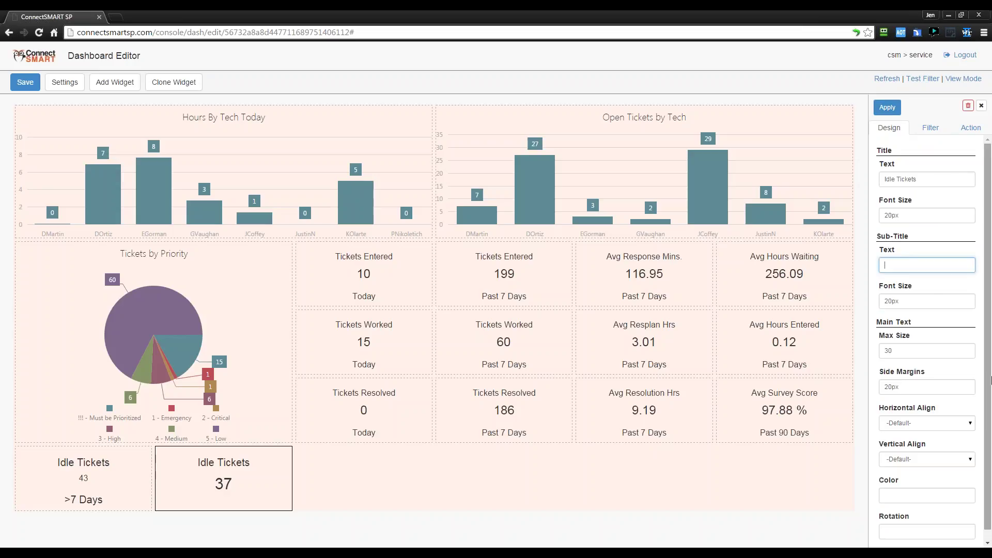
pyautogui.write('>10 Days')
pyautogui.press('Tab')
pyautogui.click(888, 107)
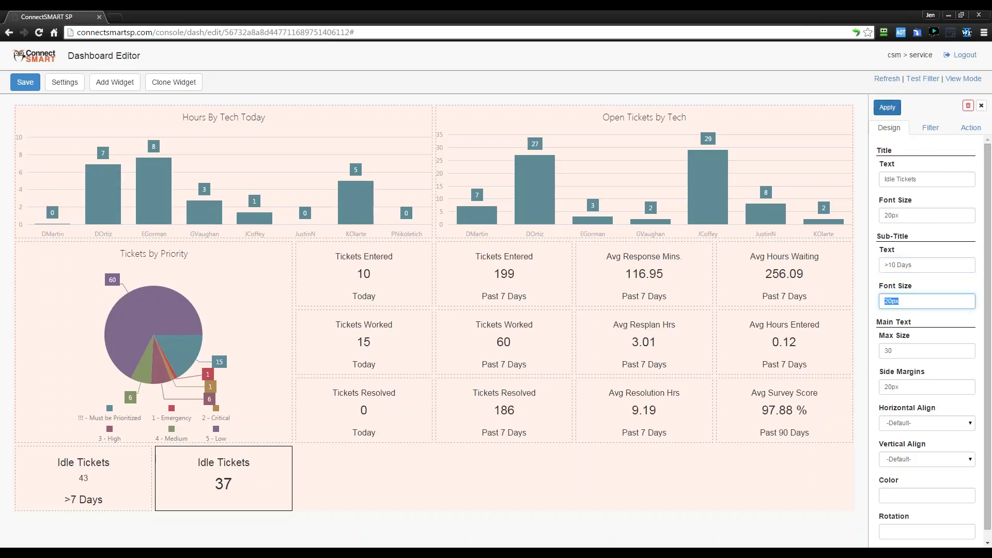
# Step: Set the sub-title font size of the ">7 Days" Idle Tickets widget to 16 and apply it
pyautogui.click(124, 504)
pyautogui.doubleClick(891, 301)
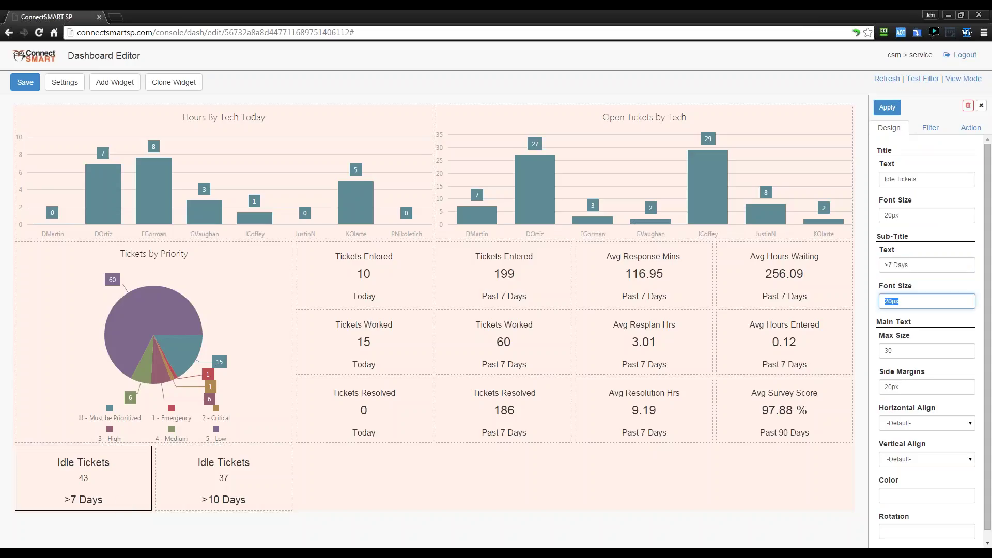
pyautogui.write('16')
pyautogui.press('Tab')
pyautogui.press('Return')
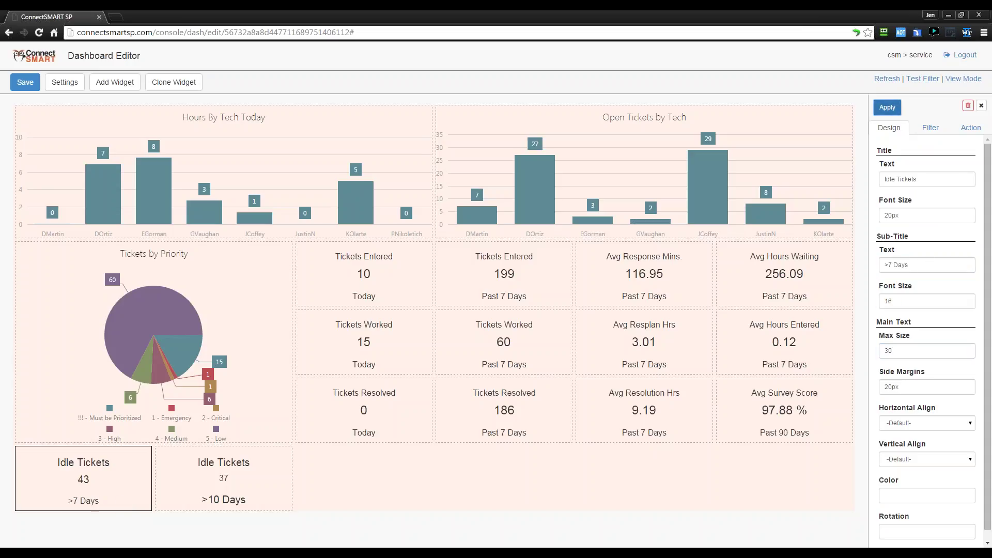
# Step: Set the sub-title font size of the ">10 Days" Idle Tickets widget to 16 and apply it
pyautogui.click(224, 488)
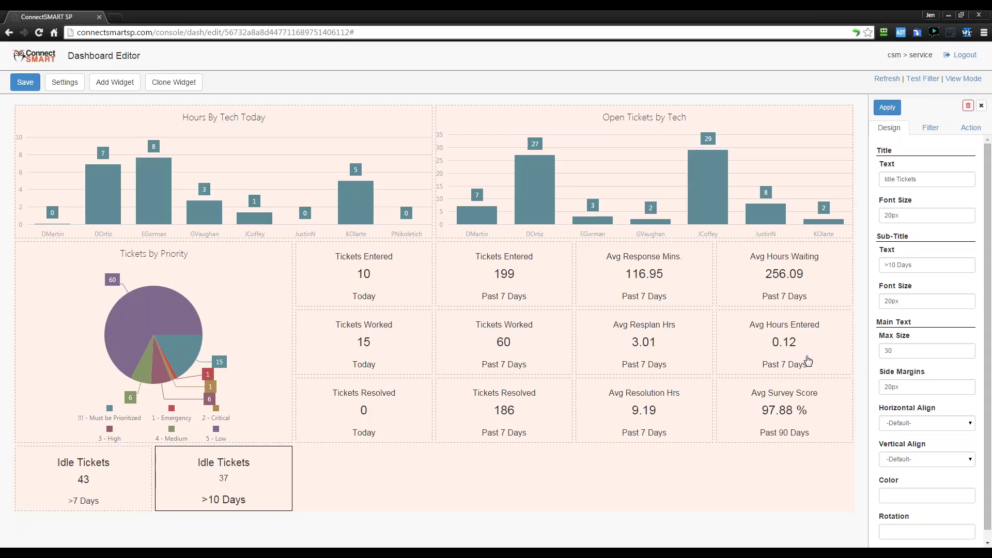
pyautogui.doubleClick(956, 298)
pyautogui.write('16')
pyautogui.press('Tab')
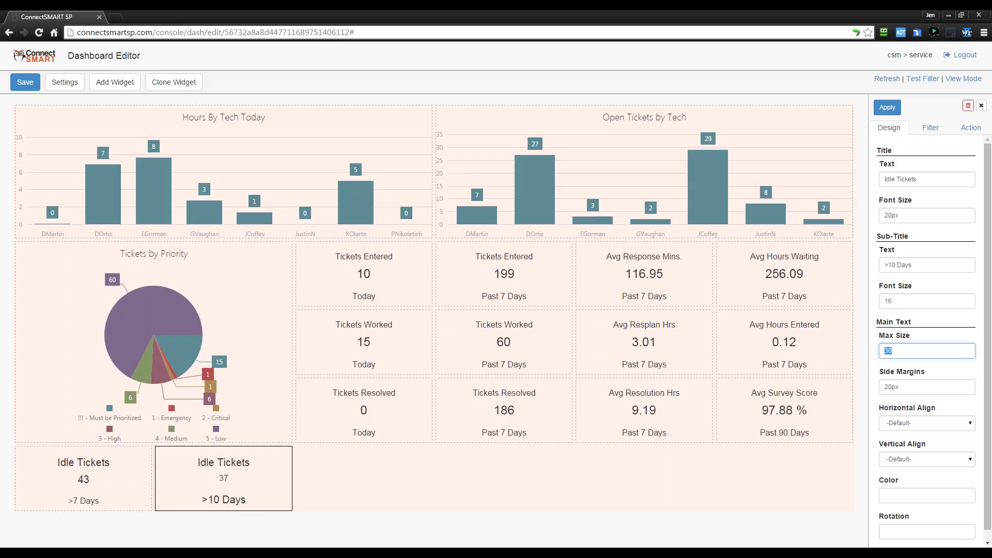
pyautogui.press('Return')
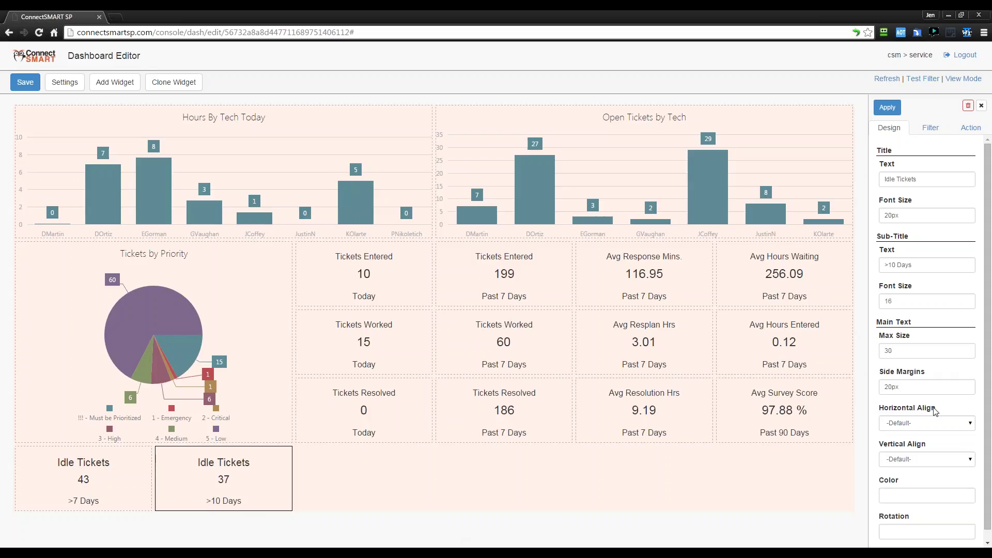
# Step: Try Left horizontal alignment for the ">10 Days" widget's main text, then set it to Center and apply
pyautogui.scroll(-1, 910, 303)
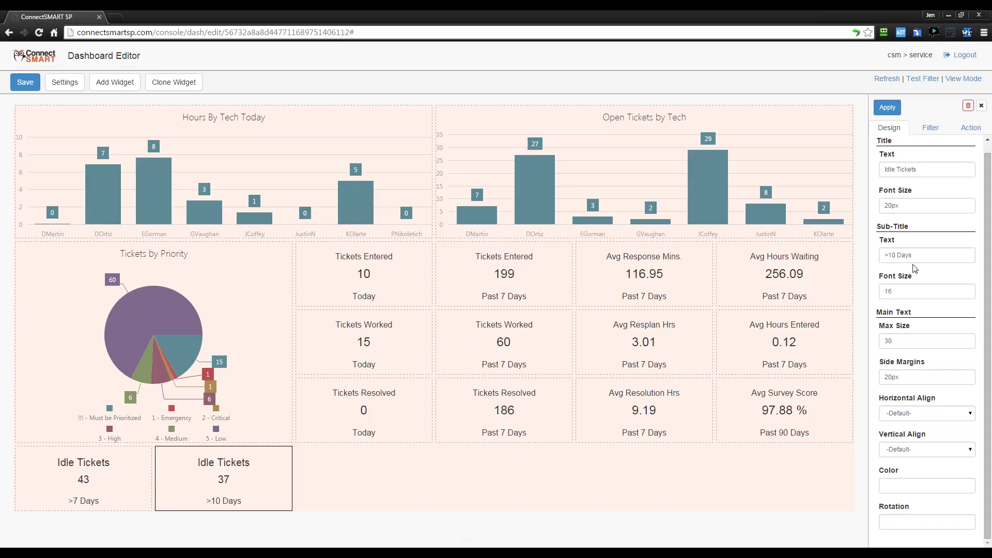
pyautogui.click(931, 418)
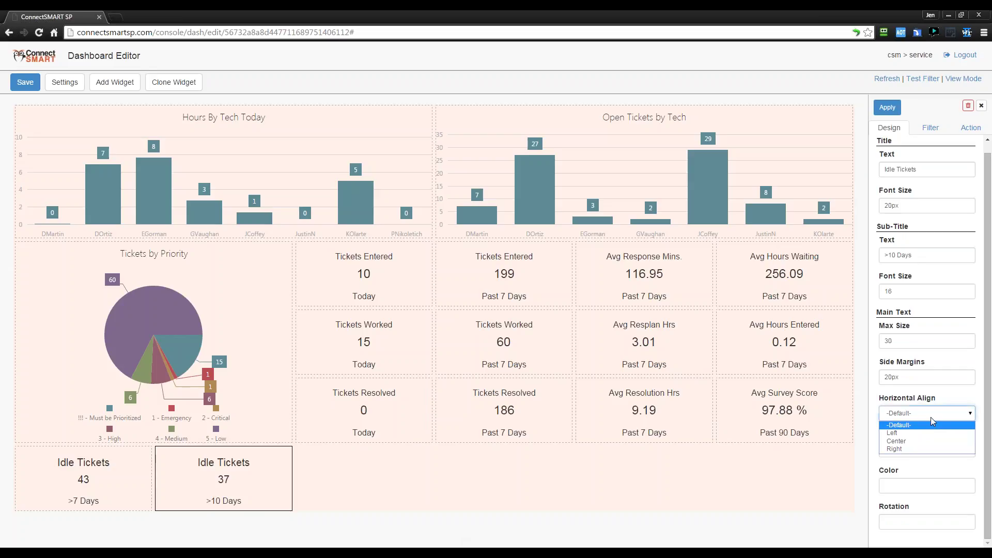
pyautogui.click(899, 433)
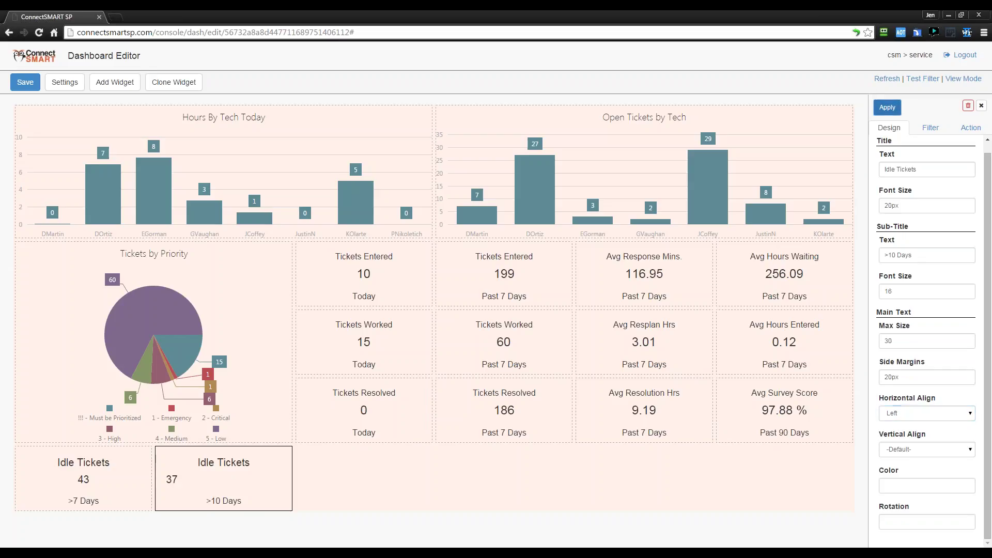
pyautogui.click(925, 417)
pyautogui.click(919, 440)
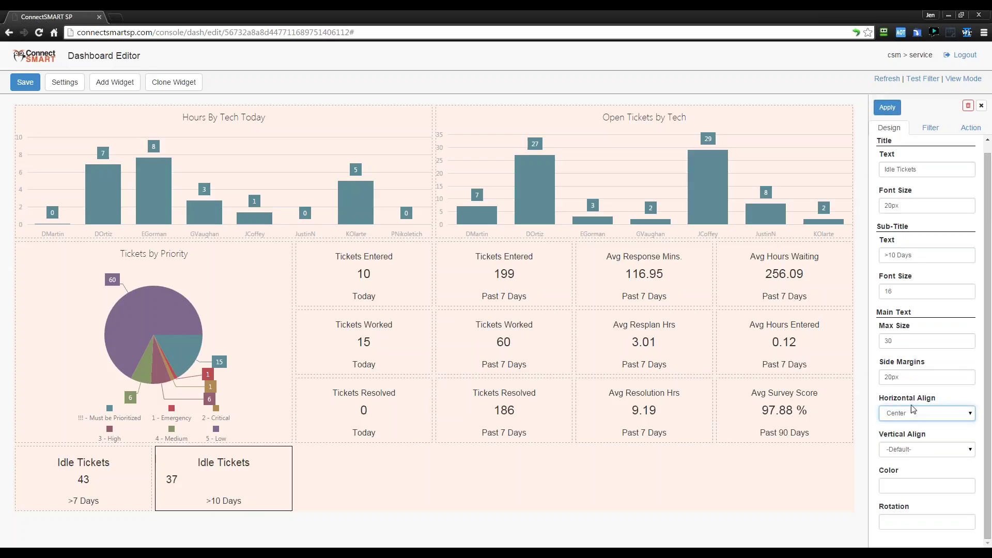
pyautogui.click(887, 107)
# Step: Try Top vertical alignment for the ">10 Days" widget's main text, then set it to Center and apply
pyautogui.click(926, 448)
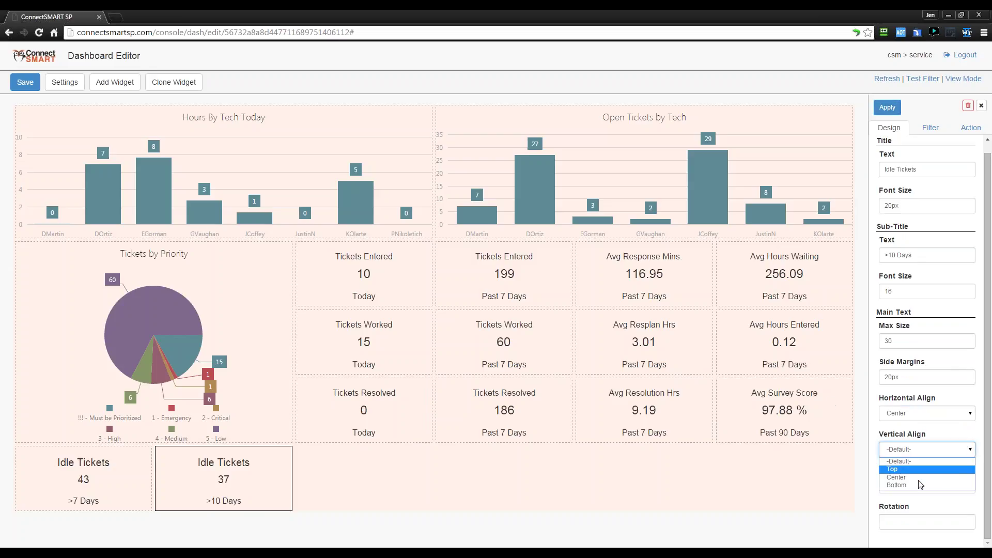
pyautogui.click(905, 469)
pyautogui.click(878, 110)
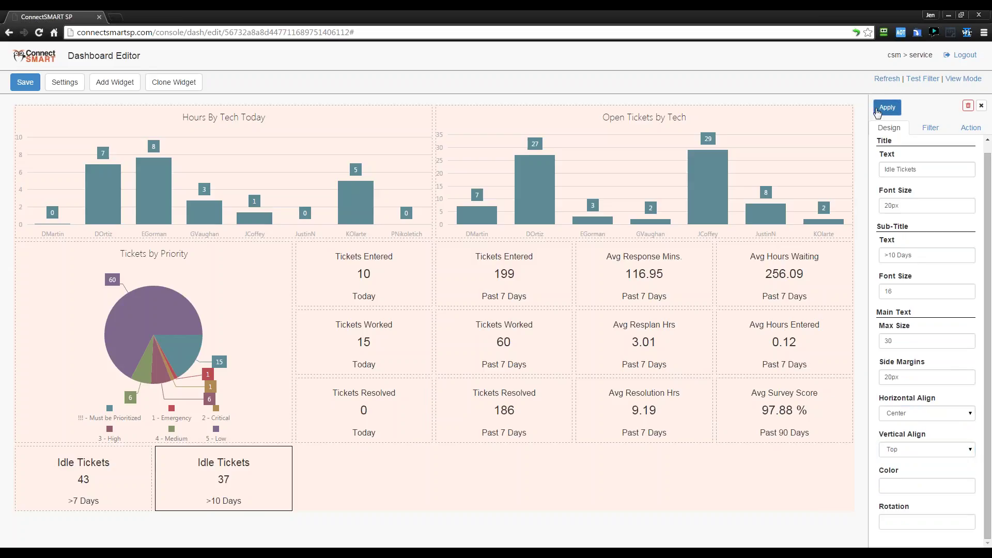
pyautogui.click(941, 454)
pyautogui.click(942, 475)
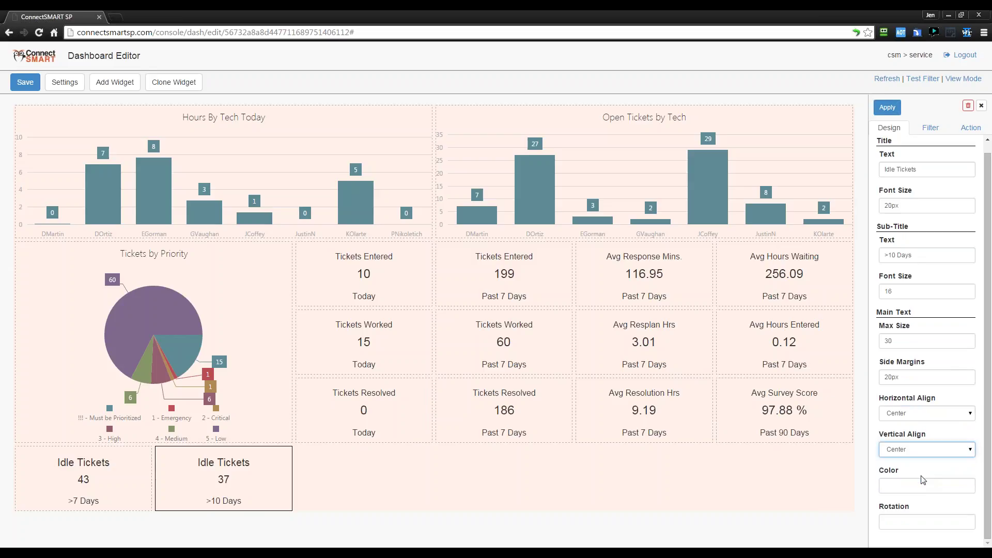
pyautogui.click(888, 107)
# Step: Set the rotation of the ">10 Days" widget's main text to 45 and apply it
pyautogui.click(908, 481)
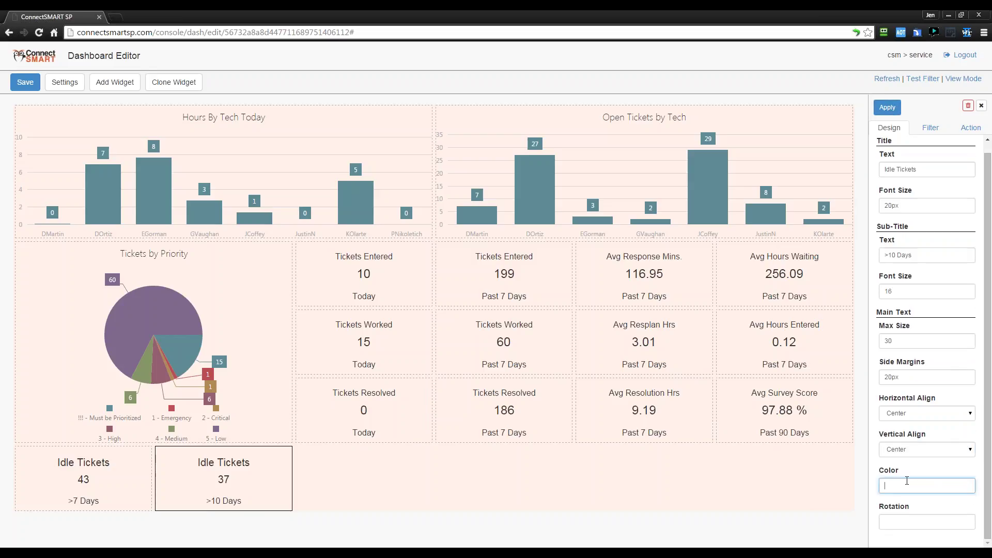
pyautogui.click(901, 526)
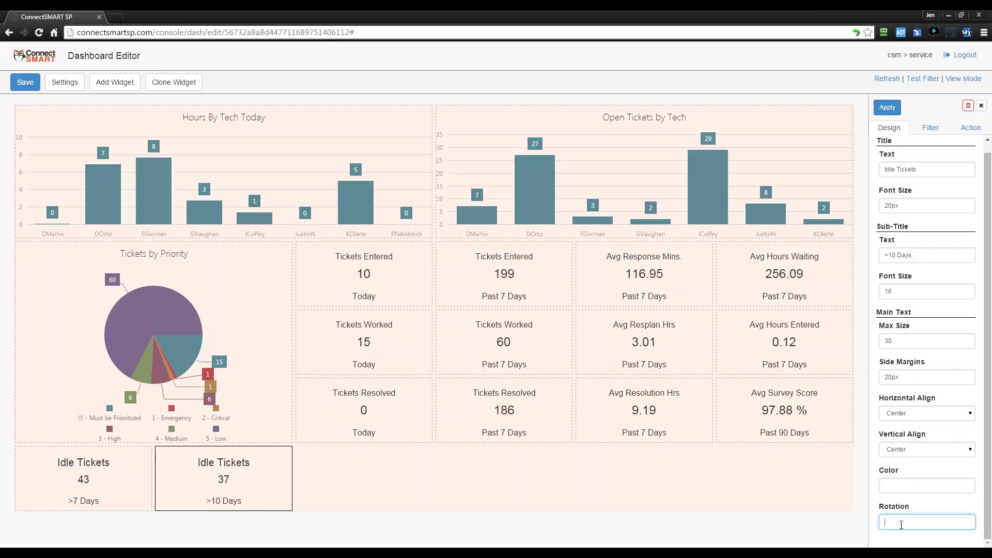
pyautogui.write('45')
pyautogui.press('Tab')
pyautogui.click(887, 107)
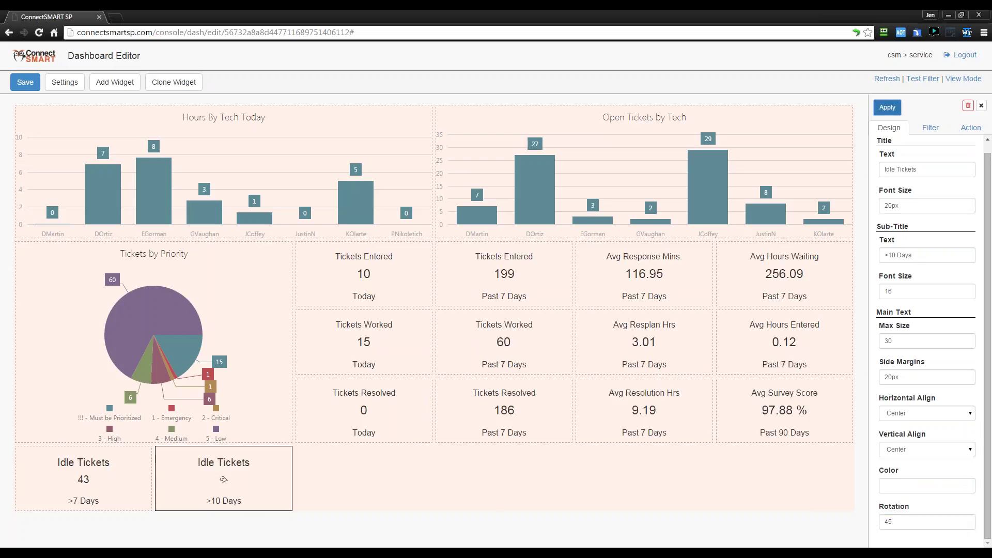
# Step: Clear the rotation value of the ">10 Days" widget's main text and apply the change
pyautogui.doubleClick(889, 522)
pyautogui.press('BackSpace')
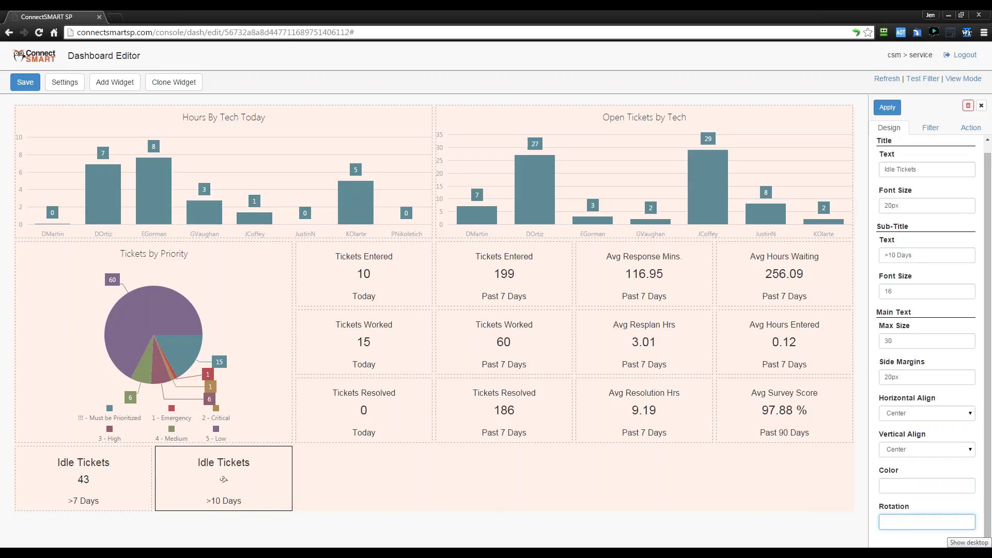
pyautogui.press('Tab')
pyautogui.click(887, 107)
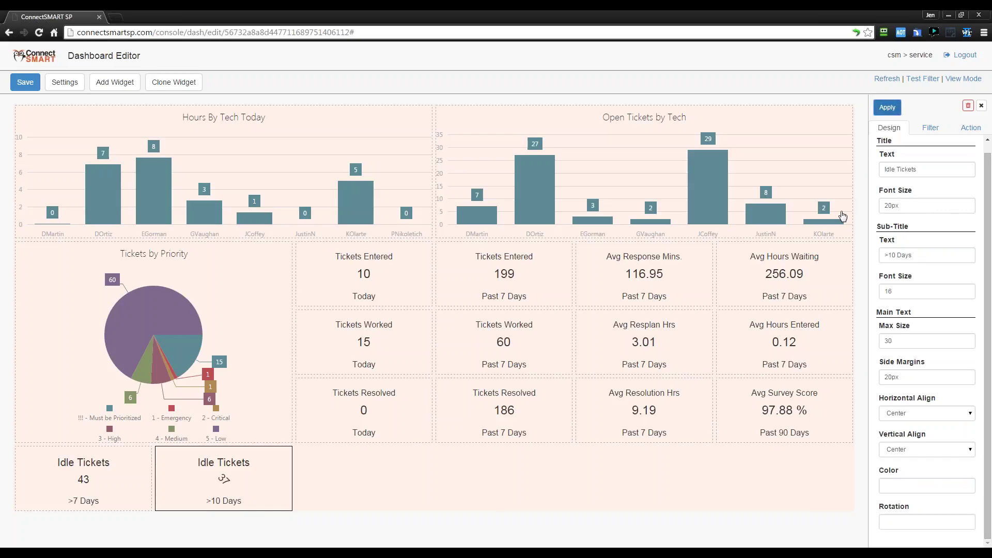
# Step: Check the ">10 Days" widget's filters, compare it with the ">7 Days" widget, and view its drilldown action settings
pyautogui.click(930, 128)
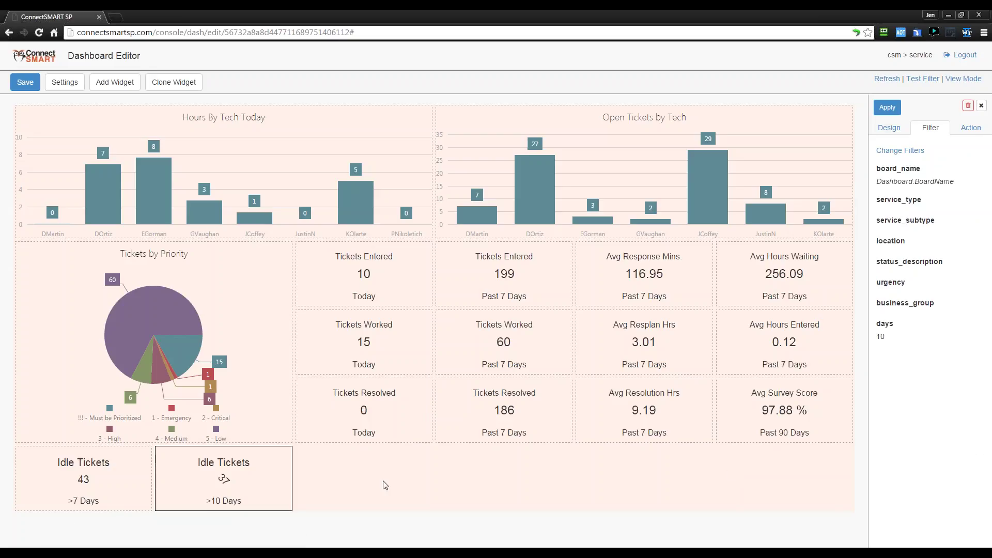
pyautogui.click(227, 488)
pyautogui.click(115, 481)
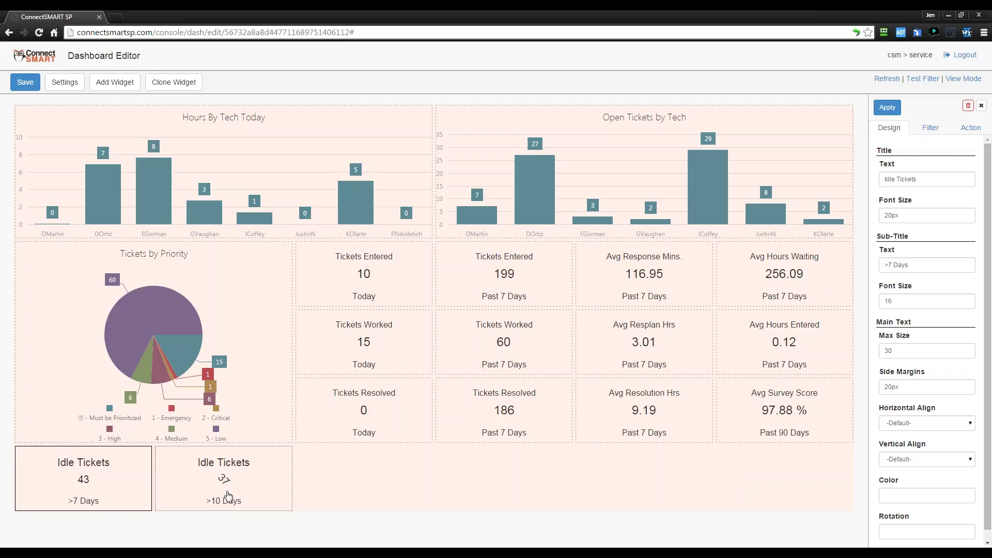
pyautogui.click(229, 495)
pyautogui.click(972, 127)
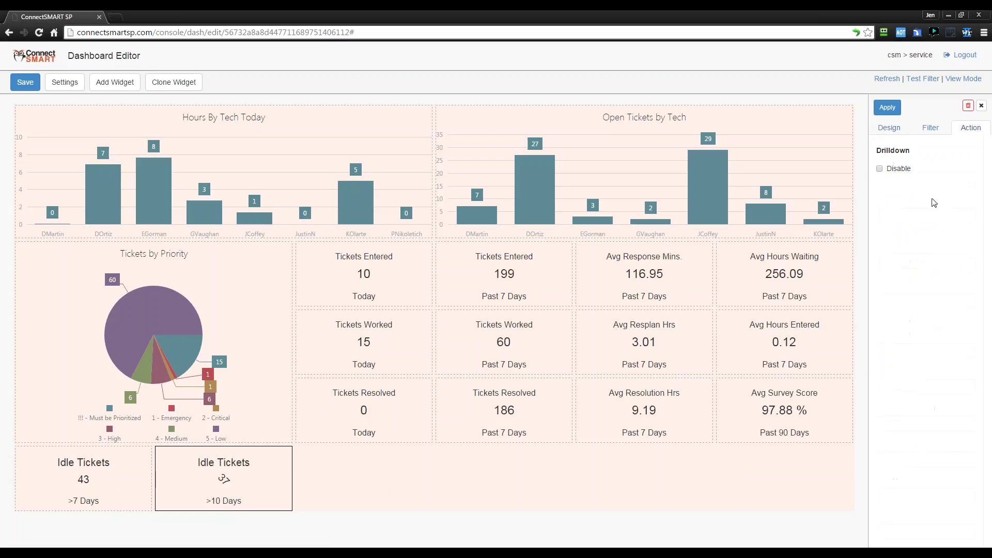
# Step: Toggle the drilldown Disable option of the ">10 Days" widget, leave it unchecked, and review its filter and design settings
pyautogui.click(880, 168)
pyautogui.click(881, 169)
pyautogui.click(880, 169)
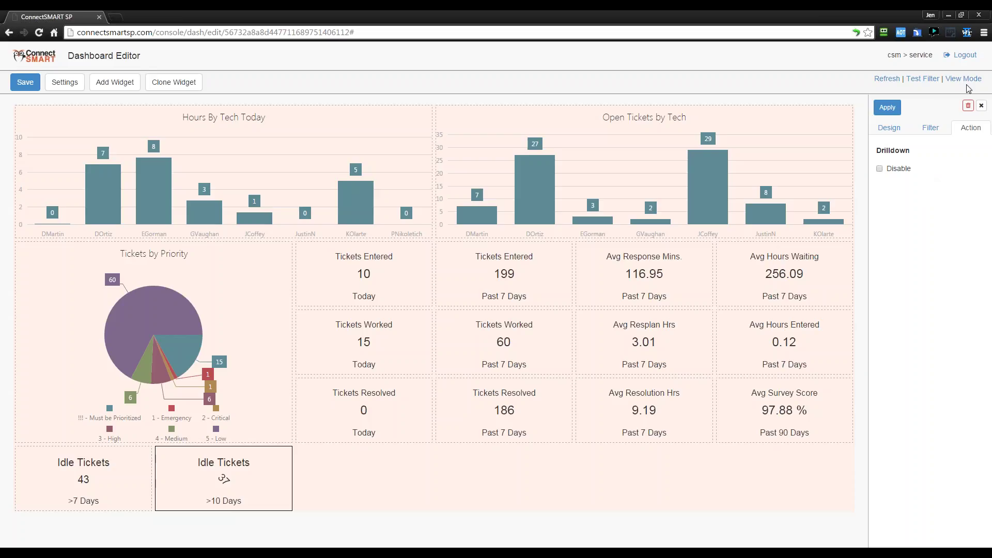
pyautogui.click(933, 129)
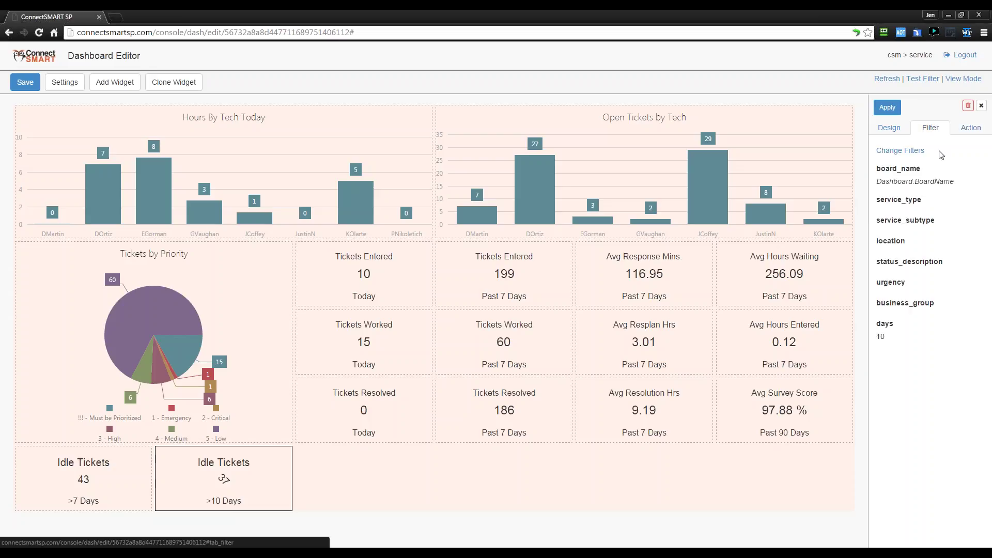
pyautogui.click(890, 128)
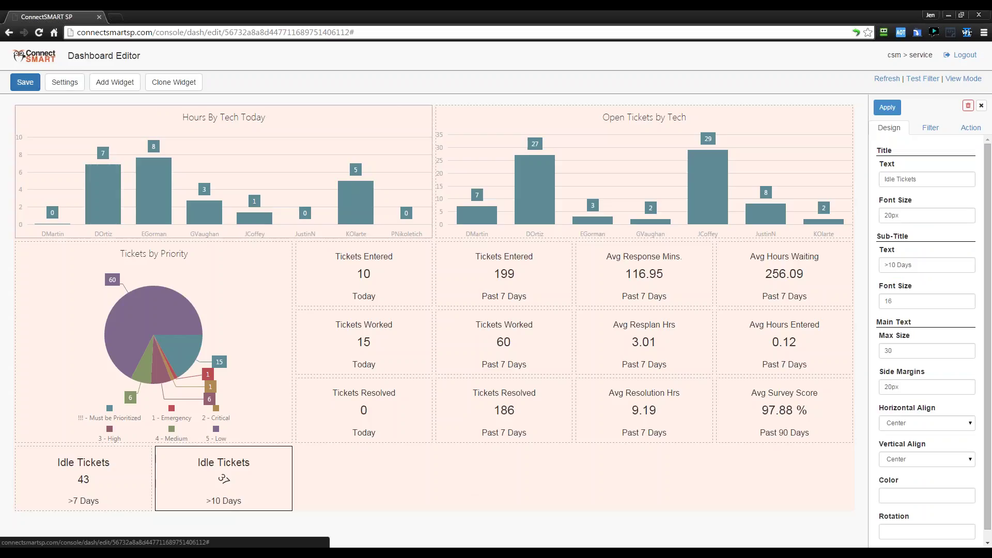
# Step: Save the dashboard, return to the Dashboard Browser, and briefly show the template dashboards before hiding them again
pyautogui.click(559, 112)
pyautogui.click(25, 82)
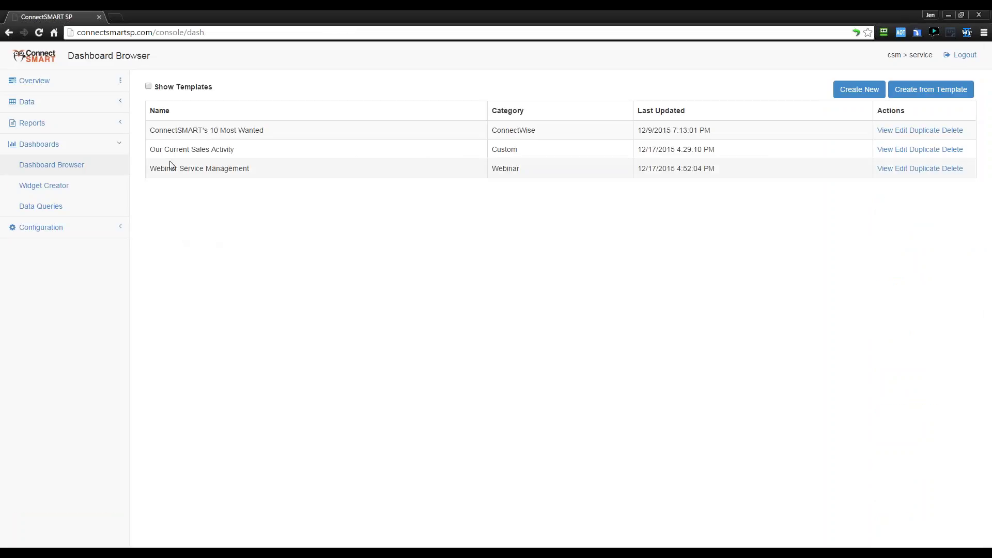
pyautogui.click(178, 87)
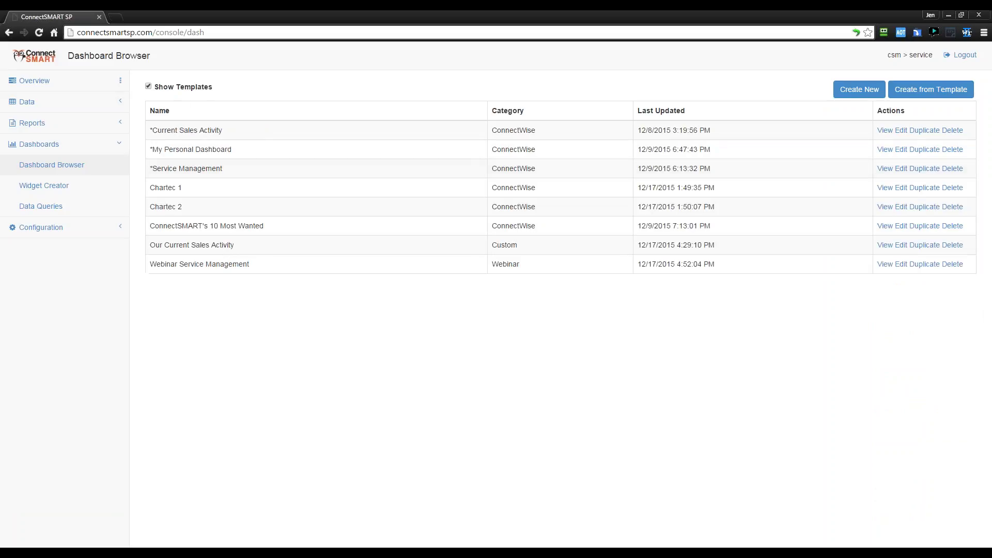
pyautogui.click(148, 87)
# Step: Create a new blank dashboard named "Testing" in the category "Webinar"
pyautogui.click(853, 90)
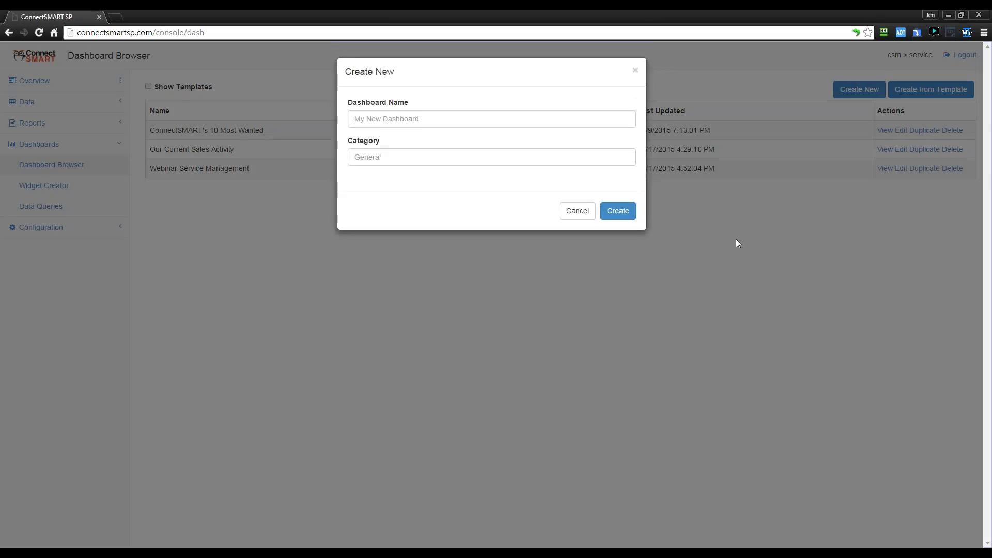
pyautogui.click(494, 123)
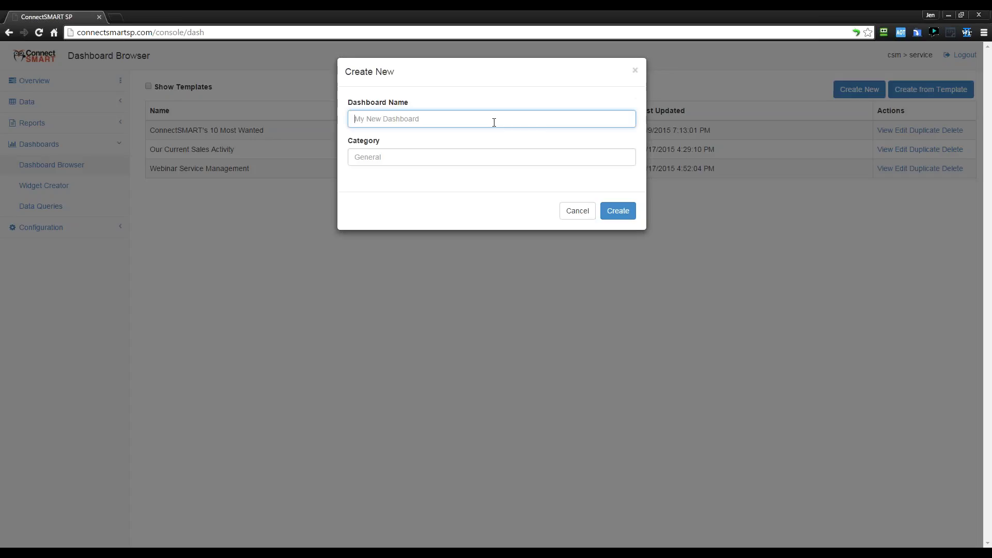
pyautogui.write('Testing')
pyautogui.press('Tab')
pyautogui.write('Webinar')
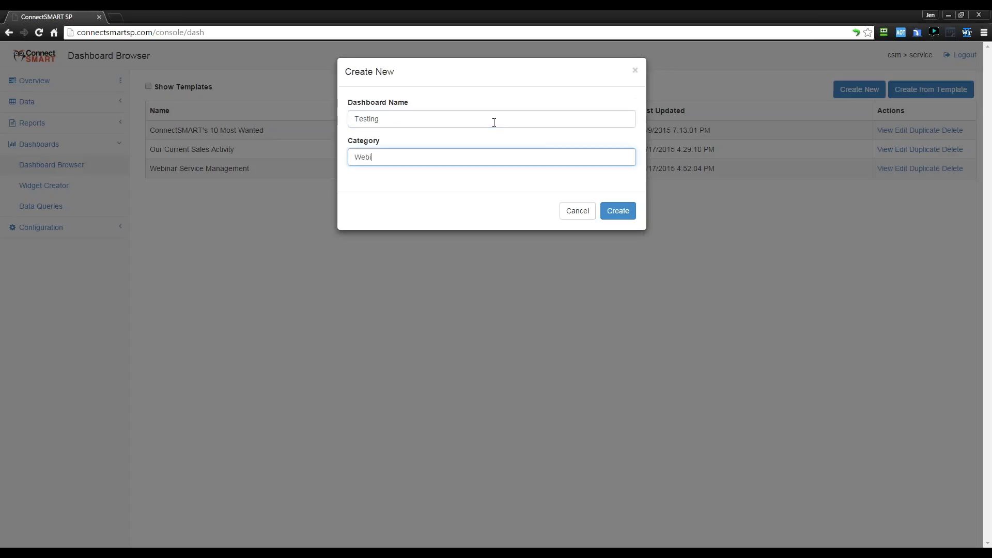
pyautogui.press('Tab')
pyautogui.press('Tab')
pyautogui.press('Return')
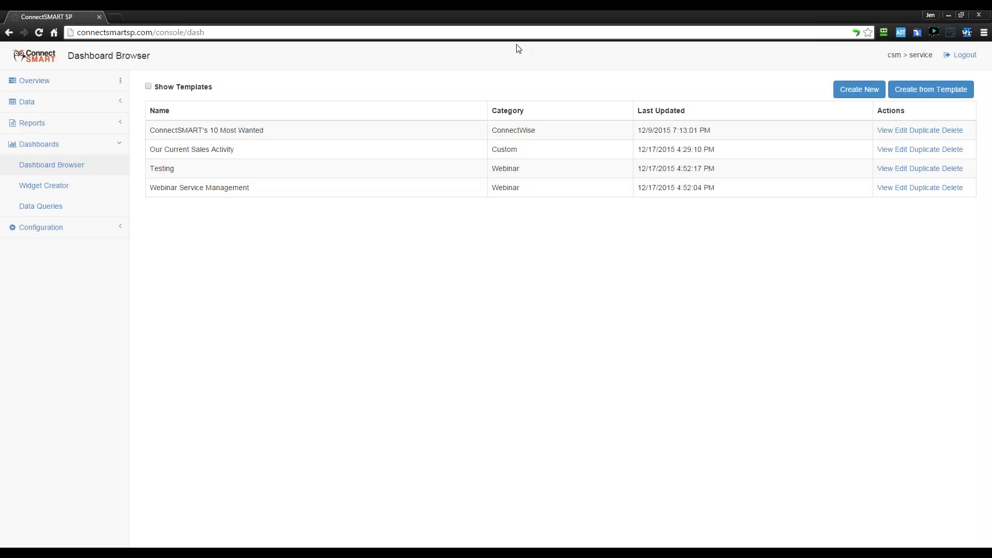
# Step: Open the Testing dashboard for editing and add the Activities by Rep chart and the Assigned Tickets text widget
pyautogui.click(885, 169)
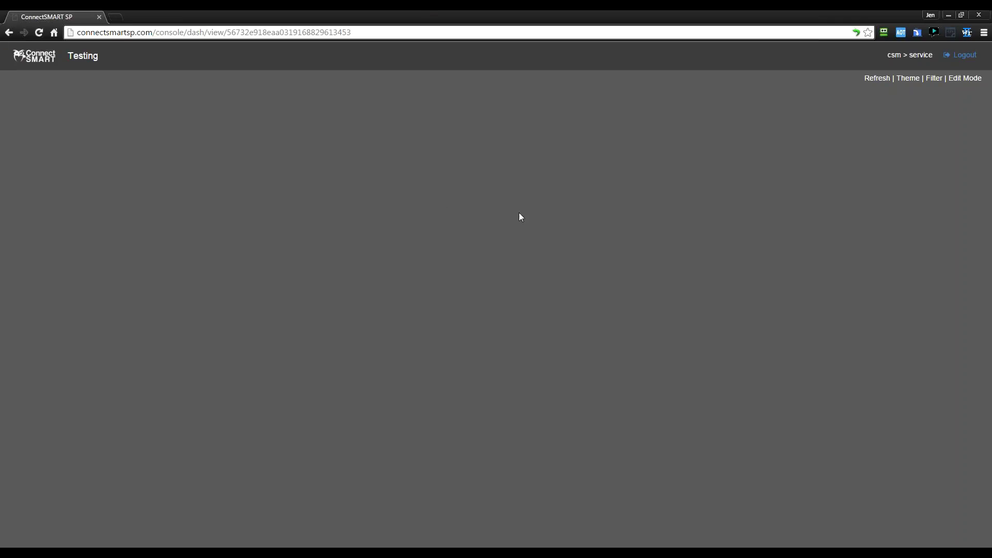
pyautogui.click(965, 78)
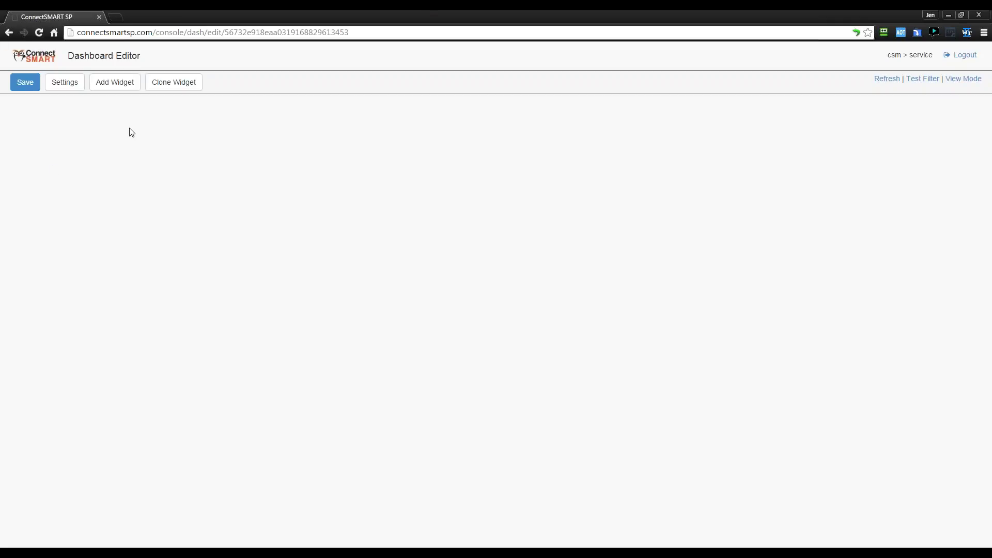
pyautogui.click(131, 89)
pyautogui.click(54, 109)
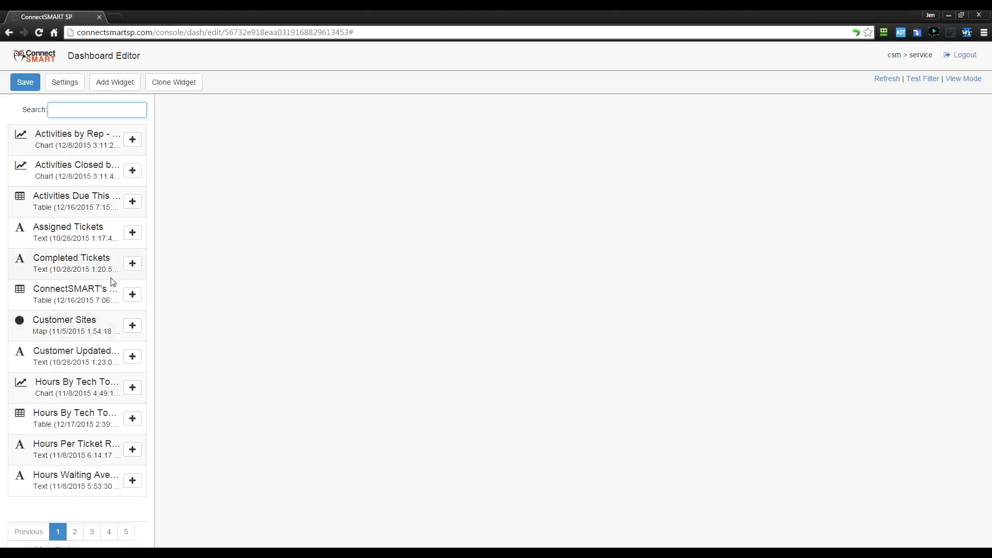
pyautogui.click(133, 140)
pyautogui.click(132, 232)
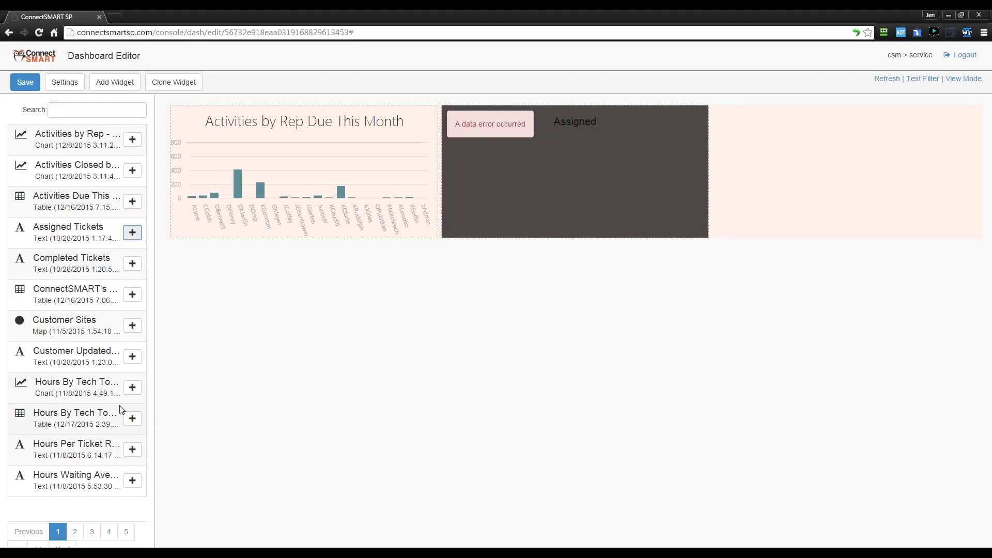
# Step: Delete the Assigned tickets widget from the Testing dashboard
pyautogui.click(578, 145)
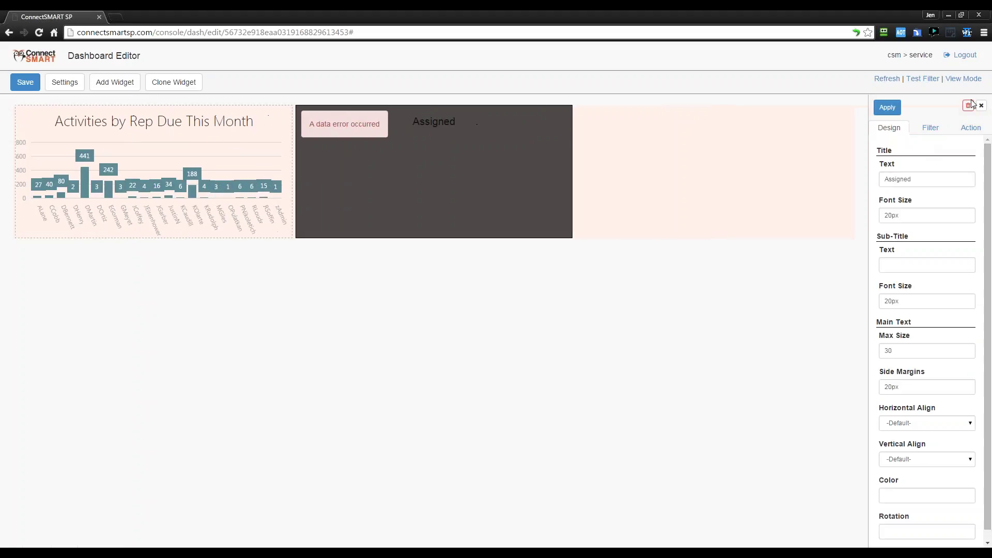
pyautogui.click(969, 105)
pyautogui.click(513, 113)
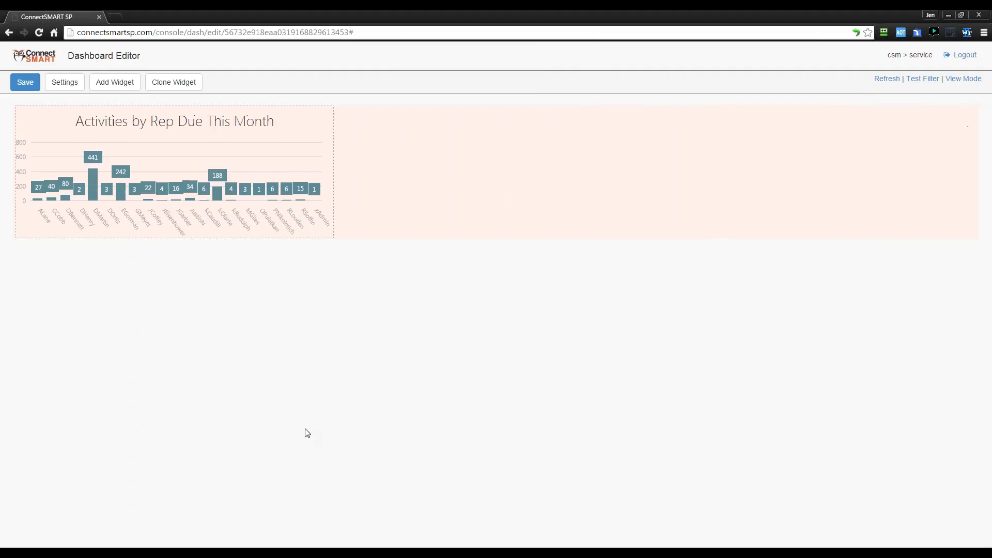
pyautogui.click(66, 92)
pyautogui.click(564, 354)
# Step: Add the Idle Tickets text widget and the Open Ticket Aging chart to the dashboard
pyautogui.click(115, 82)
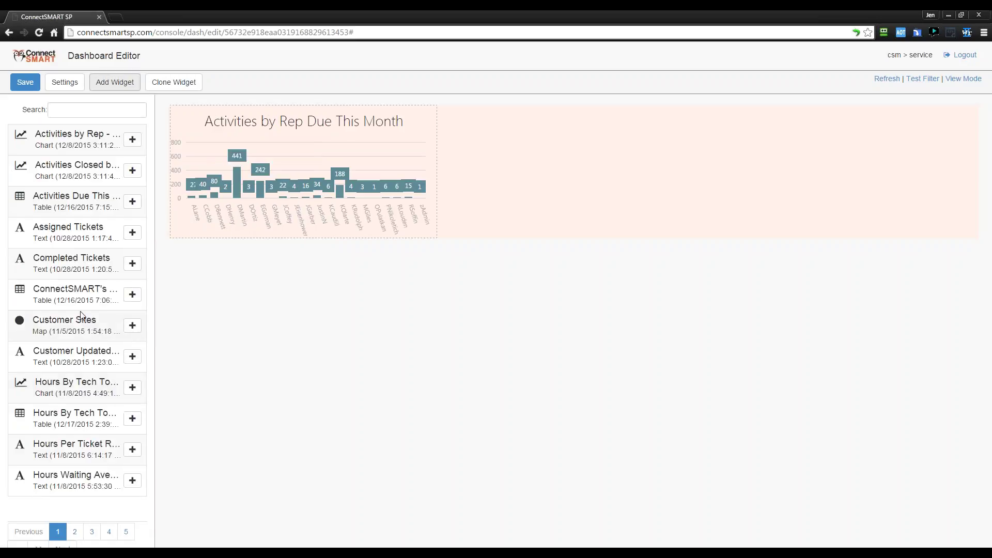
pyautogui.click(75, 532)
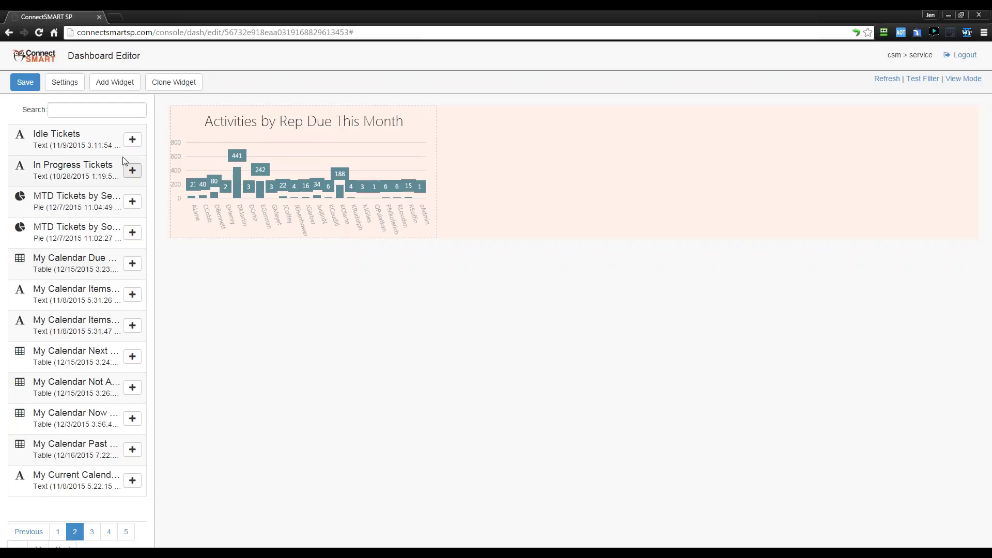
pyautogui.click(133, 139)
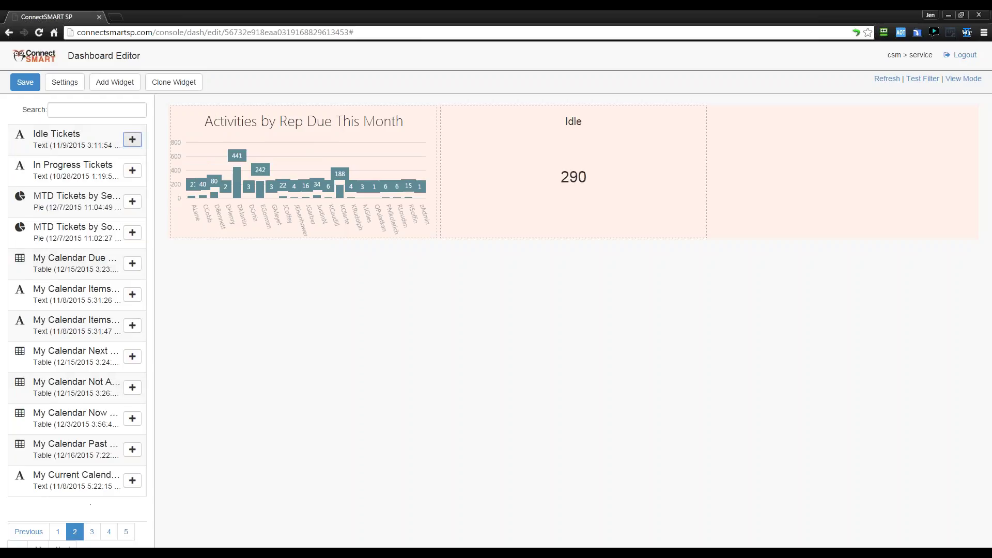
pyautogui.click(92, 532)
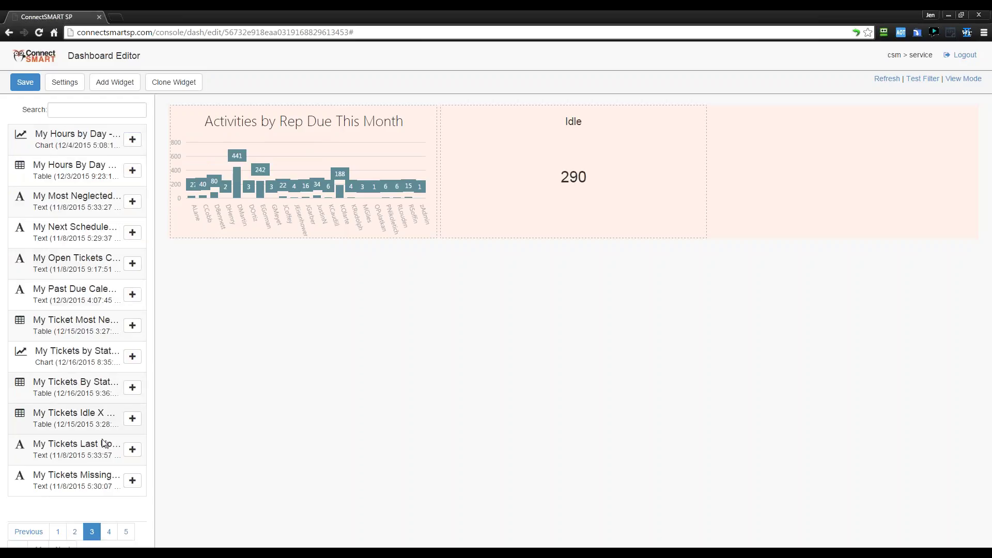
pyautogui.click(109, 531)
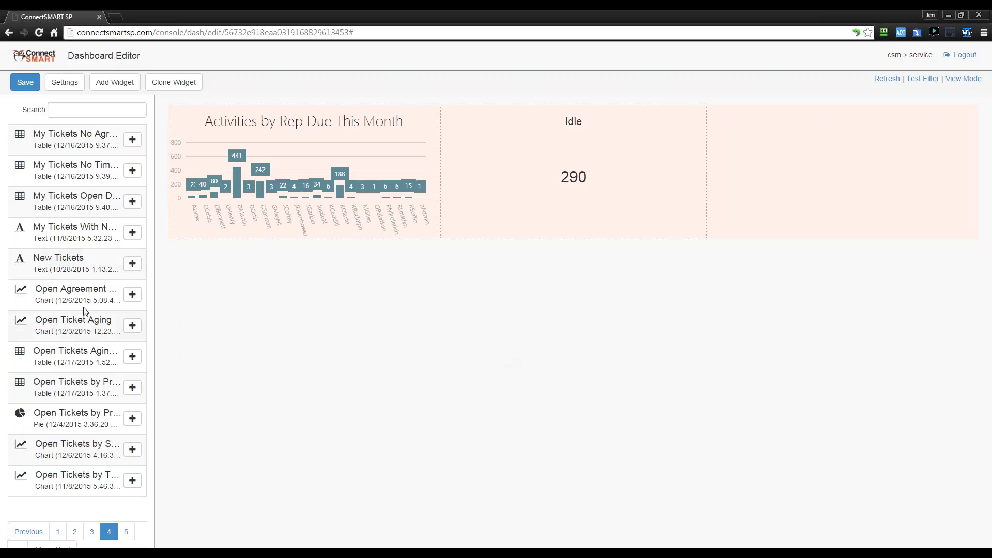
pyautogui.click(133, 326)
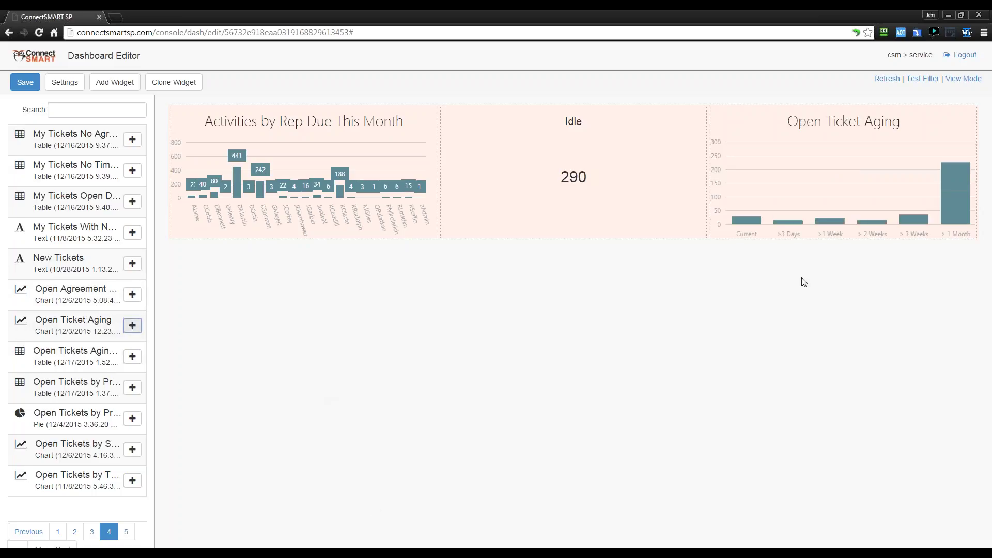
# Step: Move the Open Ticket Aging chart to its own row below, enlarge it to full dashboard width, and shift Idle to the last column
pyautogui.moveTo(876, 150); pyautogui.dragTo(342, 388)
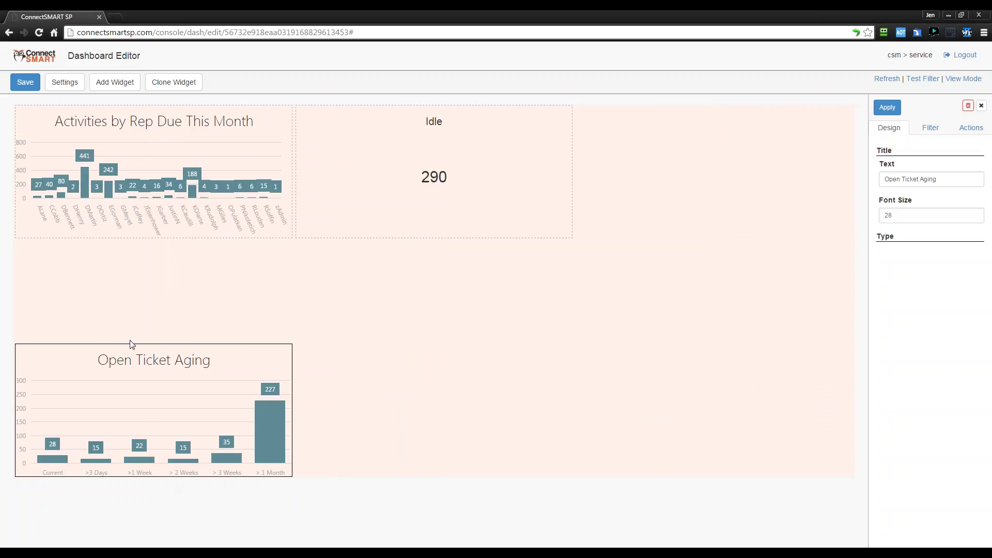
pyautogui.moveTo(131, 344); pyautogui.dragTo(131, 277)
pyautogui.moveTo(294, 402); pyautogui.dragTo(713, 356)
pyautogui.moveTo(558, 482); pyautogui.dragTo(557, 549)
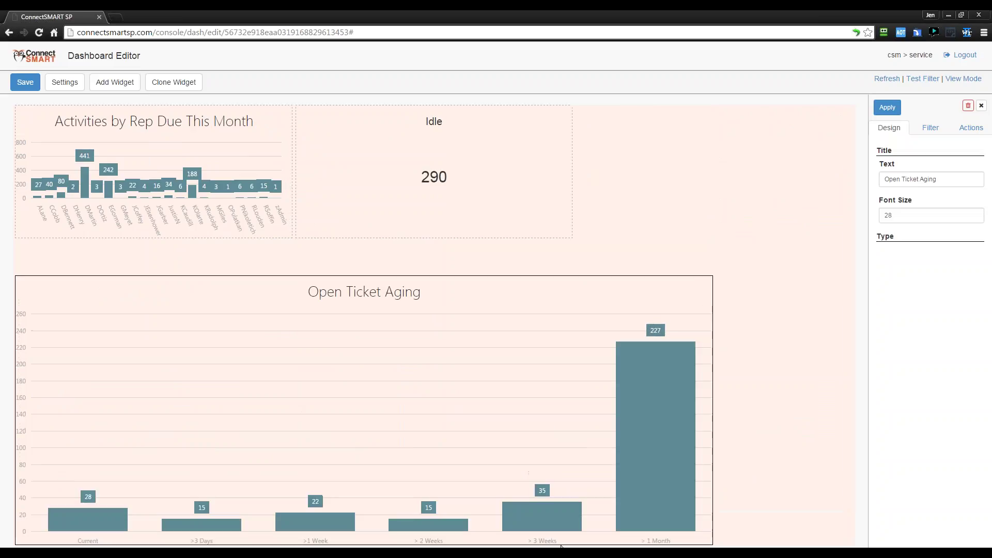
pyautogui.moveTo(434, 155); pyautogui.dragTo(708, 155)
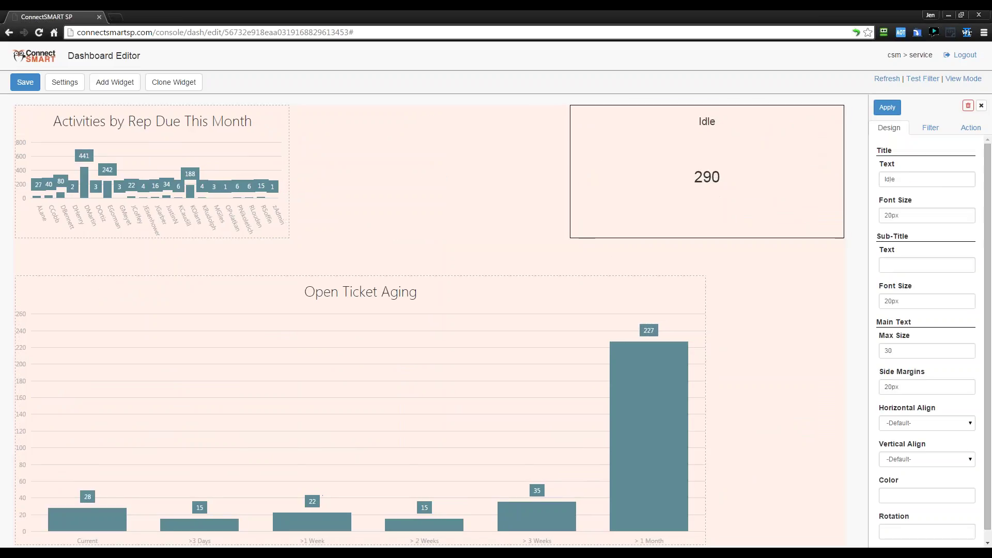
pyautogui.moveTo(722, 287); pyautogui.dragTo(856, 279)
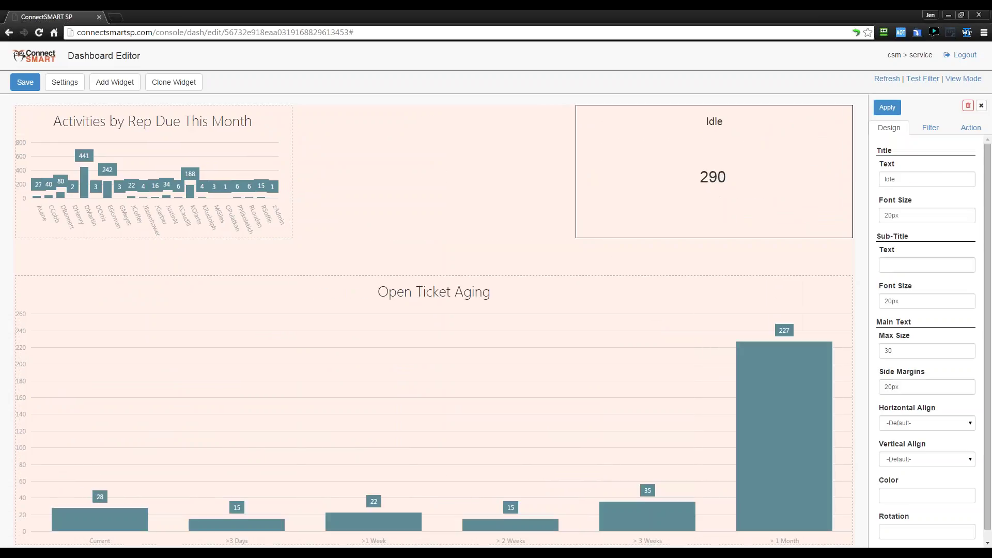
# Step: Extend the Idle and Activities by Rep widgets down to the Open Ticket Aging chart, and widen Activities by Rep up to Idle
pyautogui.moveTo(789, 251); pyautogui.dragTo(786, 273)
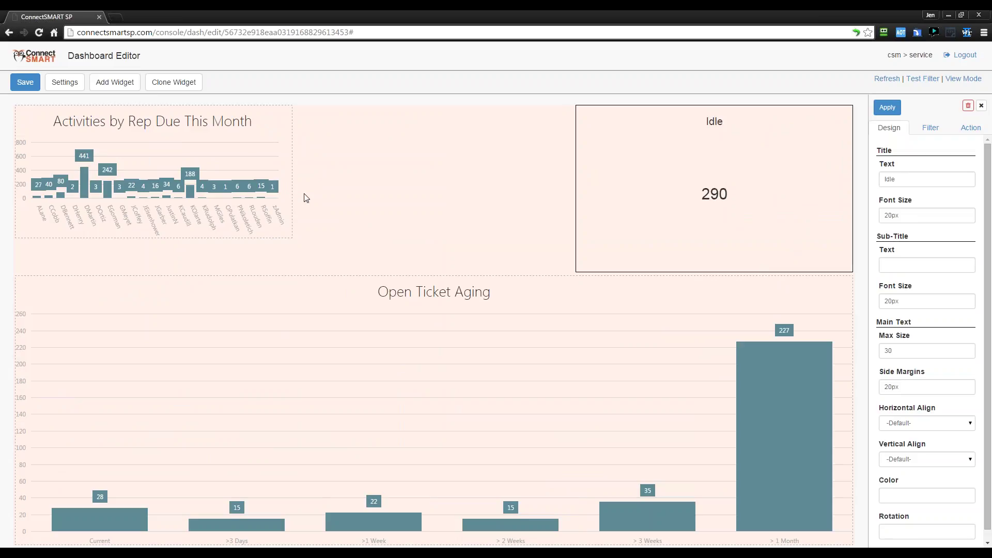
pyautogui.moveTo(201, 237); pyautogui.dragTo(202, 271)
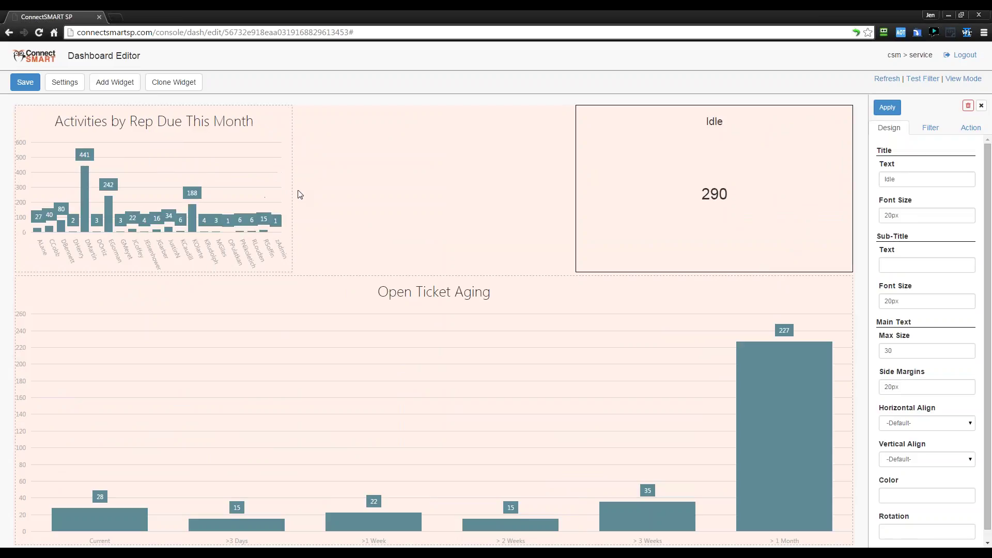
pyautogui.moveTo(298, 193); pyautogui.dragTo(572, 187)
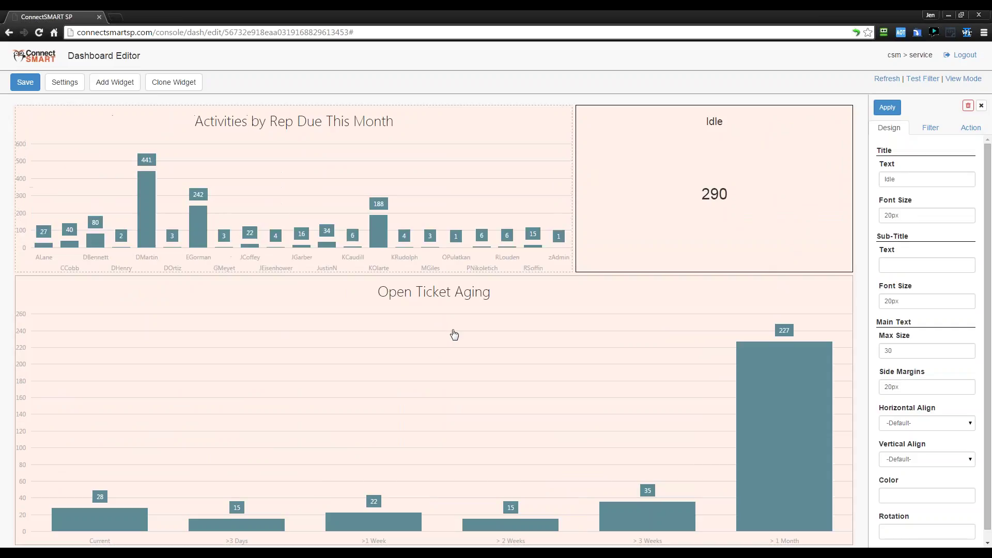
pyautogui.click(889, 109)
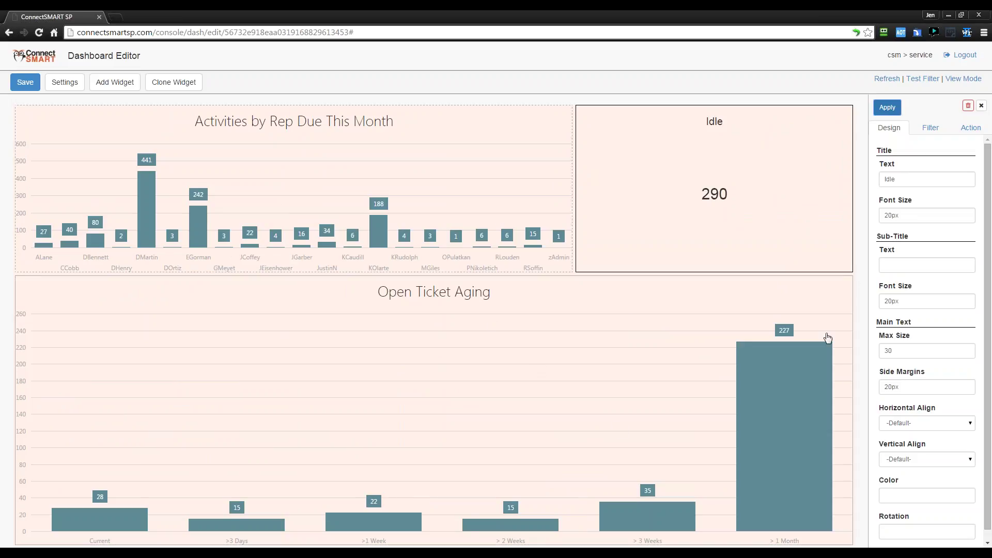
# Step: Start a new filter parameter in the dashboard settings and name it member_id
pyautogui.click(931, 128)
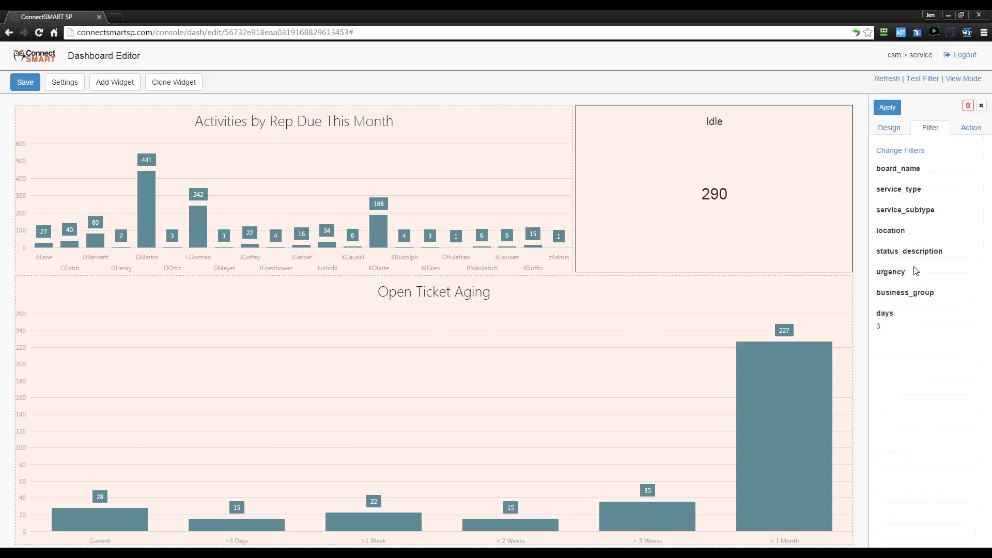
pyautogui.click(65, 82)
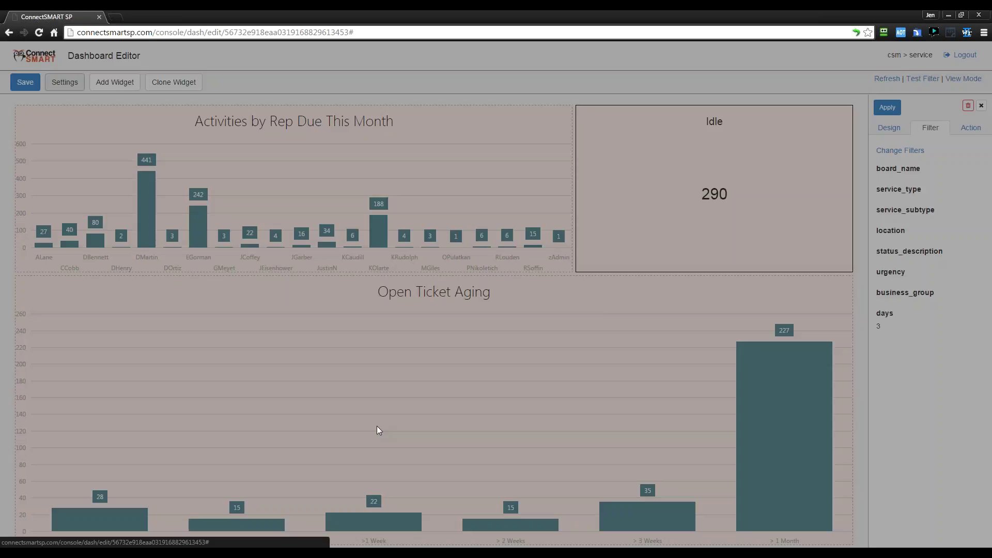
pyautogui.click(427, 108)
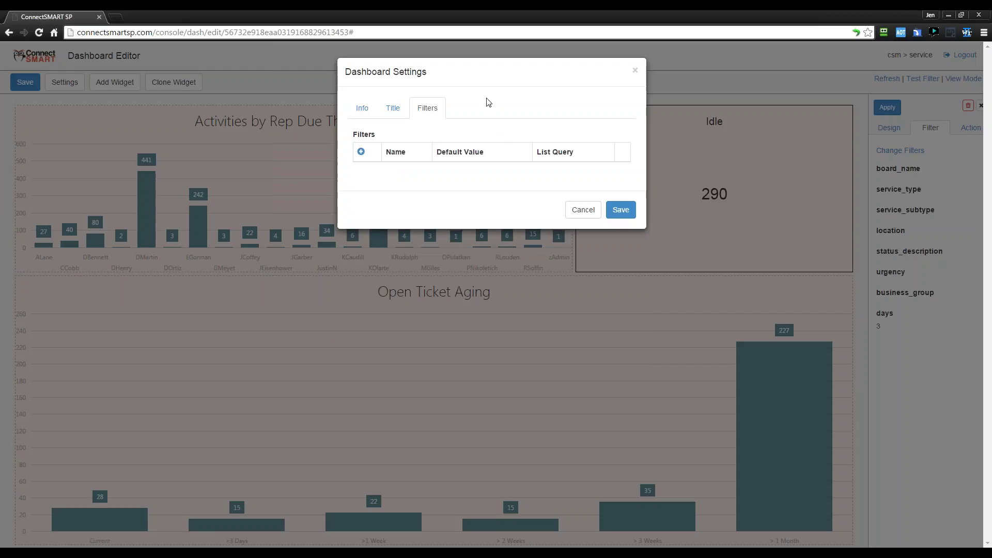
pyautogui.click(361, 152)
pyautogui.click(423, 125)
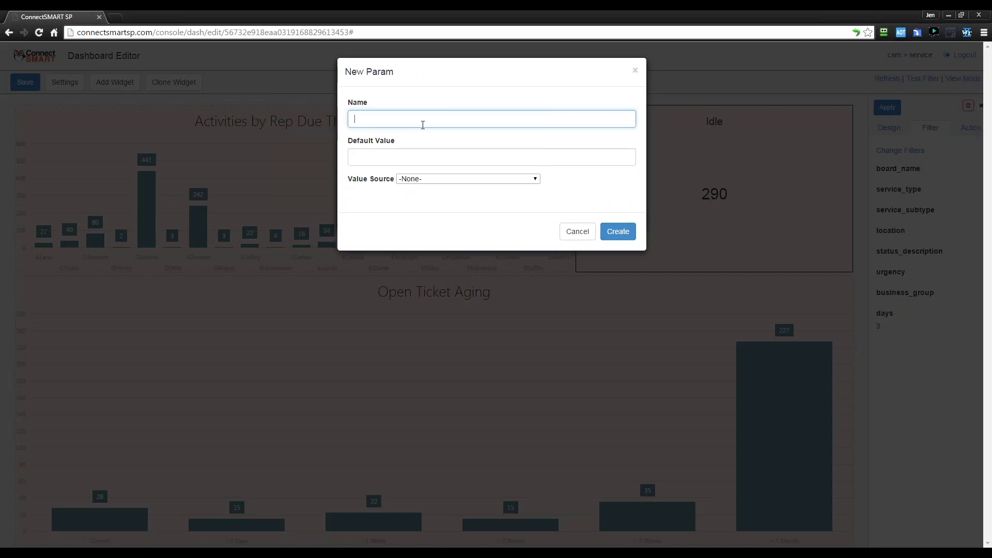
pyautogui.write('member')
pyautogui.hotkey('shift', 'Tab')
pyautogui.click(422, 125)
pyautogui.press('Tab')
pyautogui.press('Tab')
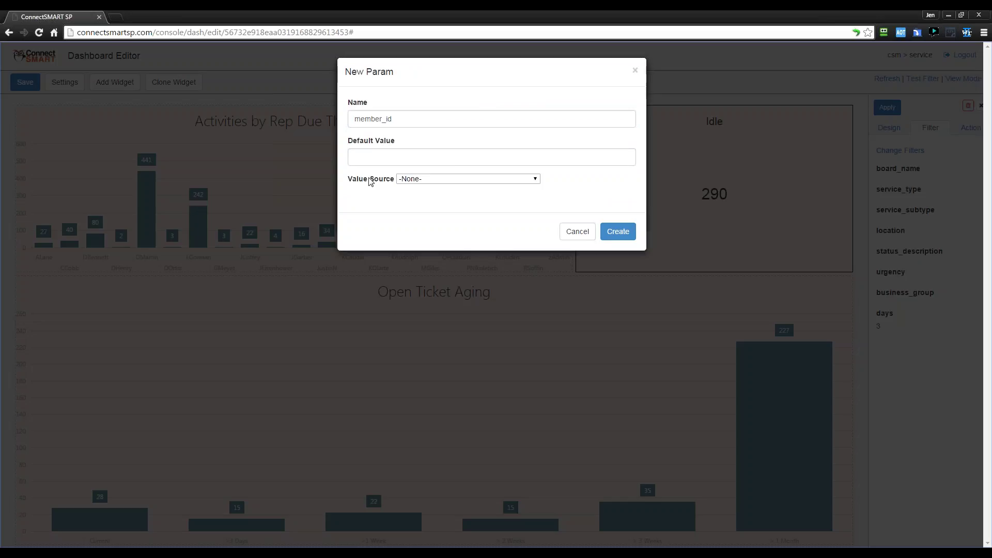
# Step: Set the member_id parameter's value source to Member Lookup and create the parameter
pyautogui.click(411, 182)
pyautogui.press('m')
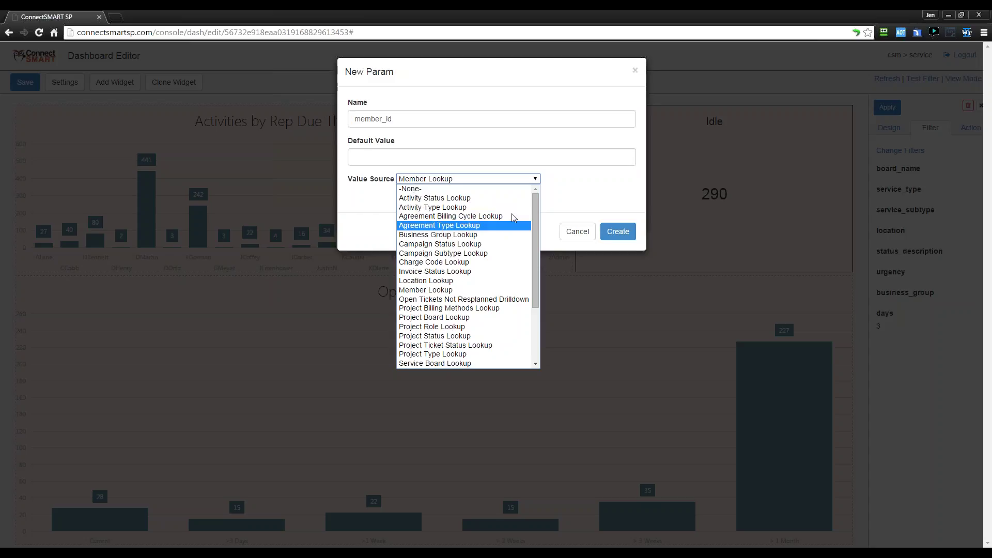
pyautogui.moveTo(536, 228); pyautogui.dragTo(543, 299)
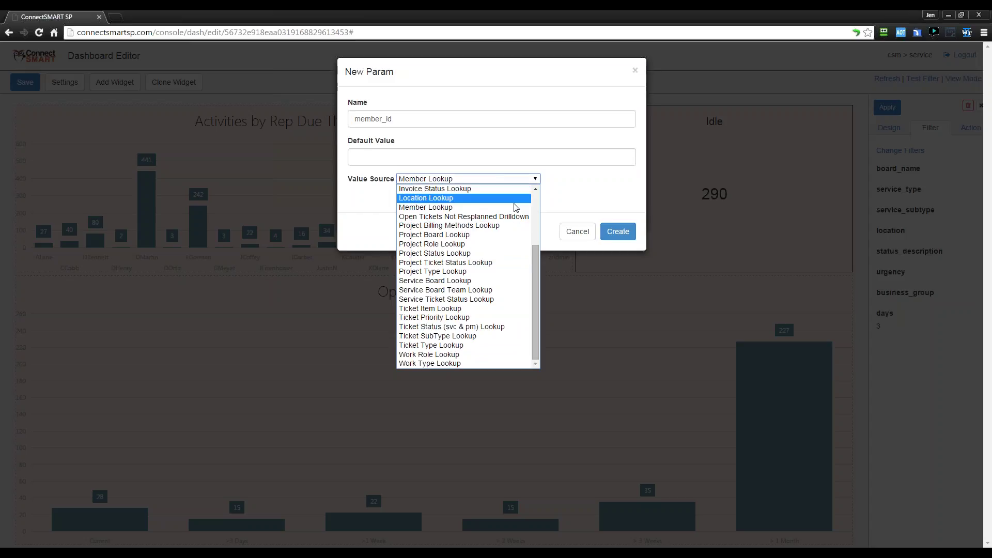
pyautogui.click(497, 208)
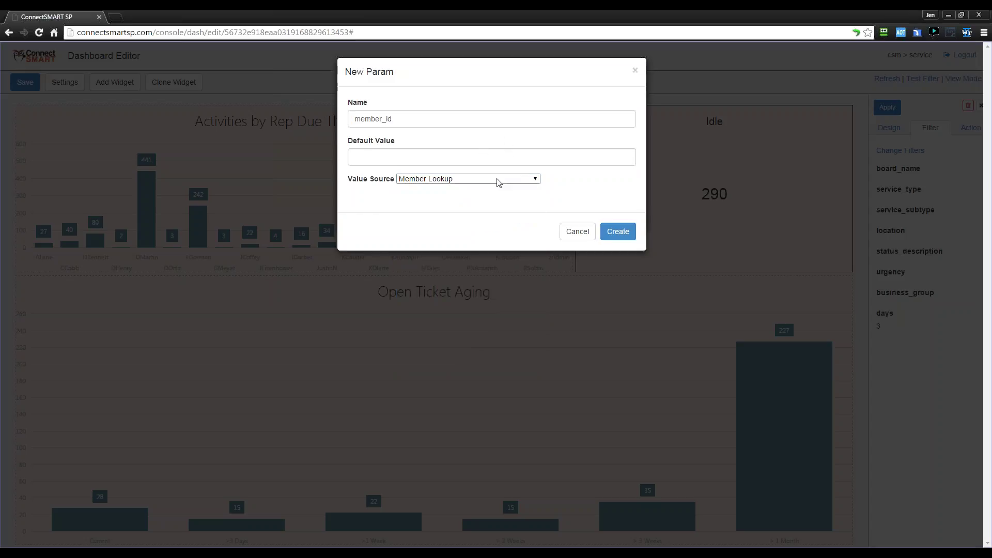
pyautogui.click(615, 231)
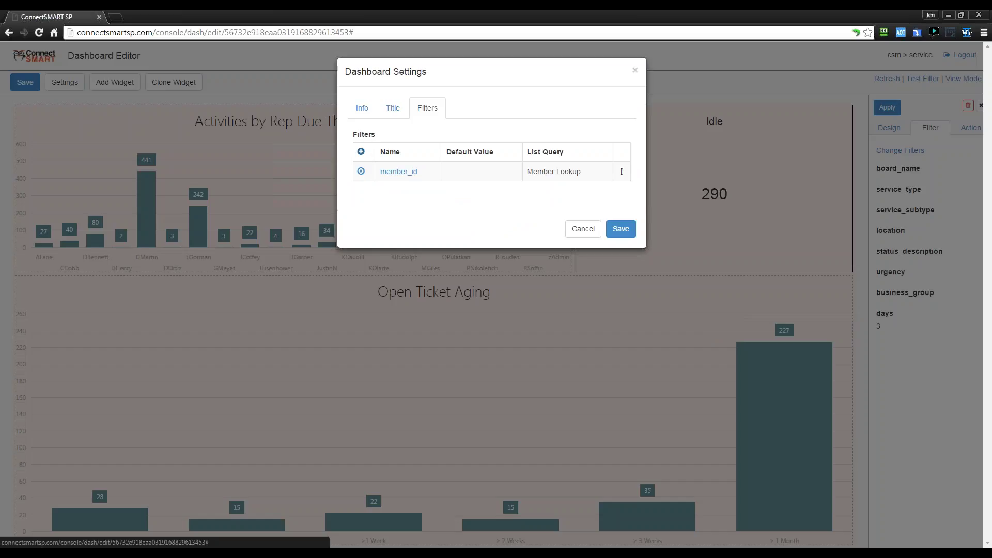
# Step: Create a second dashboard filter parameter named board_name with Service Board Lookup as its value source
pyautogui.click(361, 152)
pyautogui.write('boar')
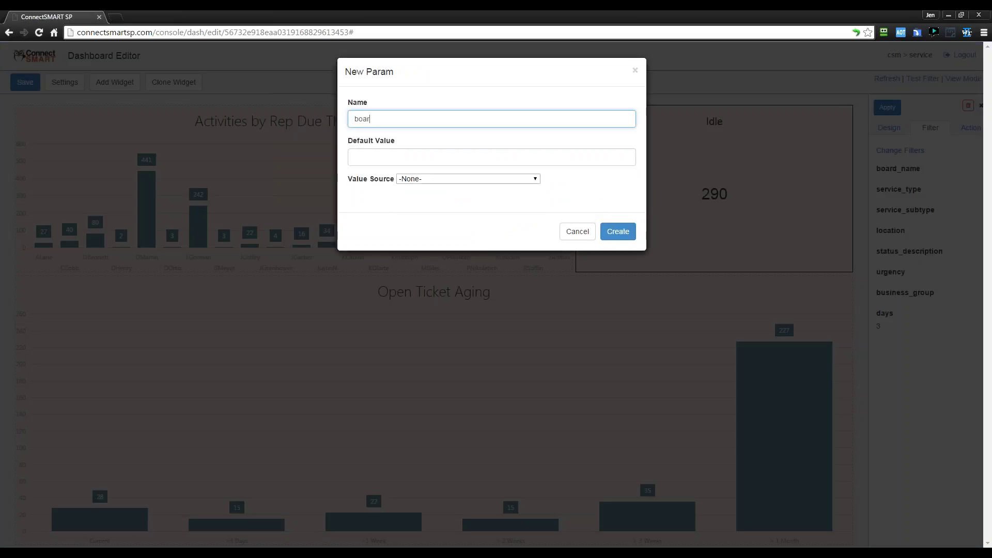
pyautogui.write('d_name')
pyautogui.press('Tab')
pyautogui.press('b')
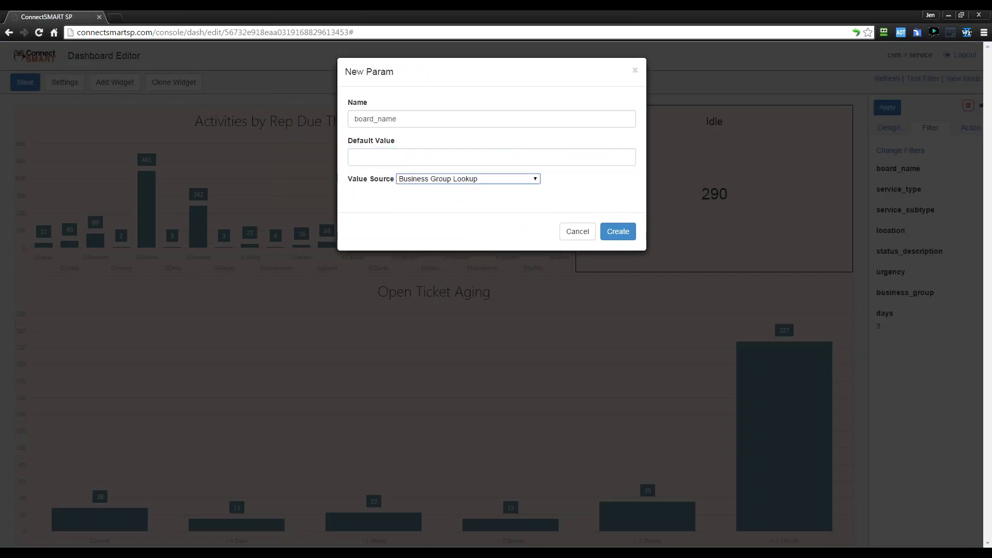
pyautogui.click(438, 180)
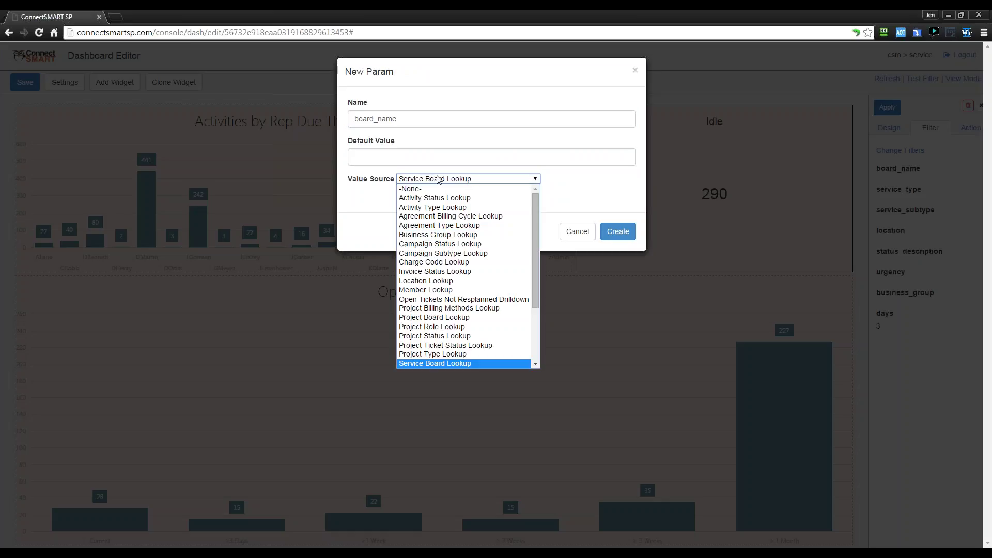
pyautogui.click(476, 364)
pyautogui.click(620, 233)
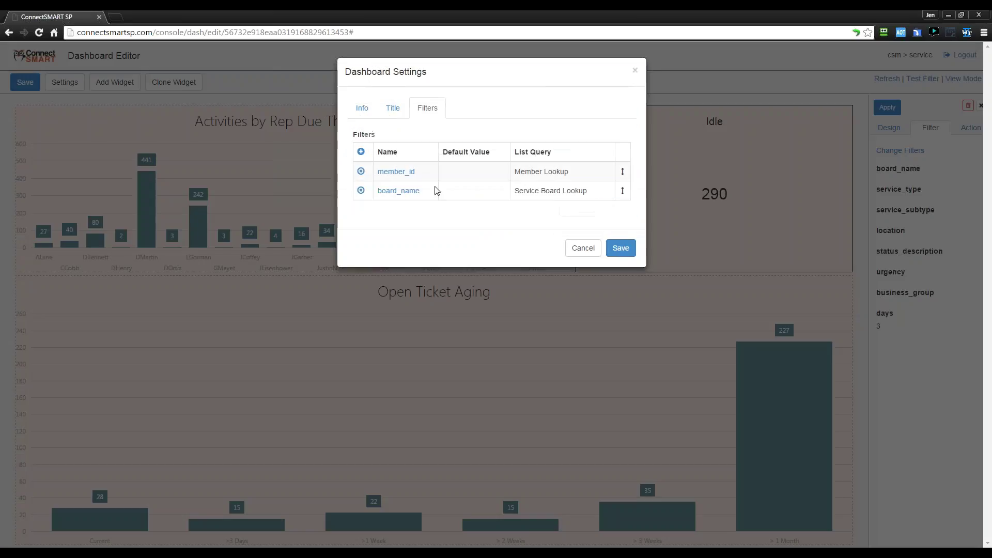
# Step: Save the dashboard settings and then the dashboard itself
pyautogui.click(620, 246)
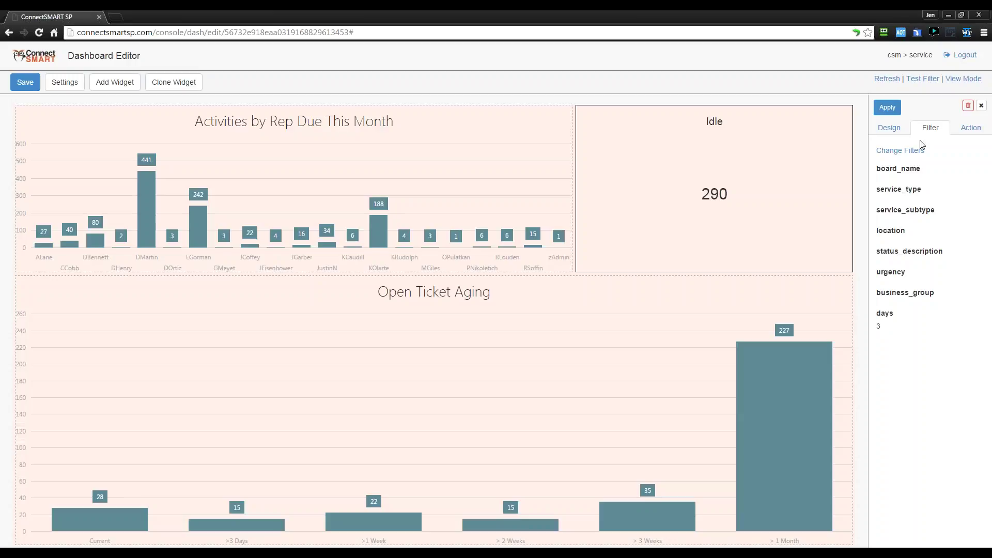
pyautogui.click(23, 84)
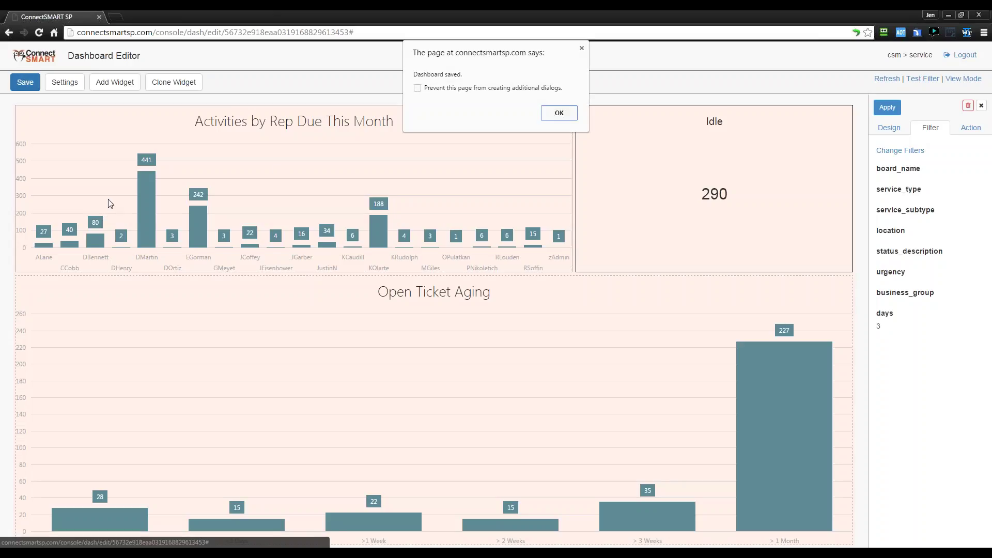
pyautogui.press('Return')
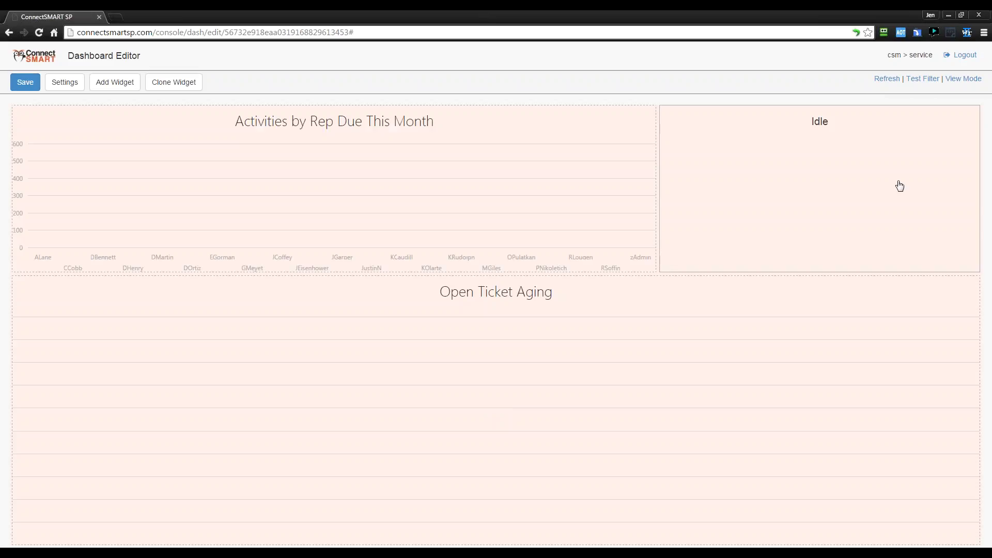
# Step: Make the Idle widget's board_name filter inherit from the dashboard's board_name parameter and save the filters
pyautogui.click(817, 224)
pyautogui.click(930, 128)
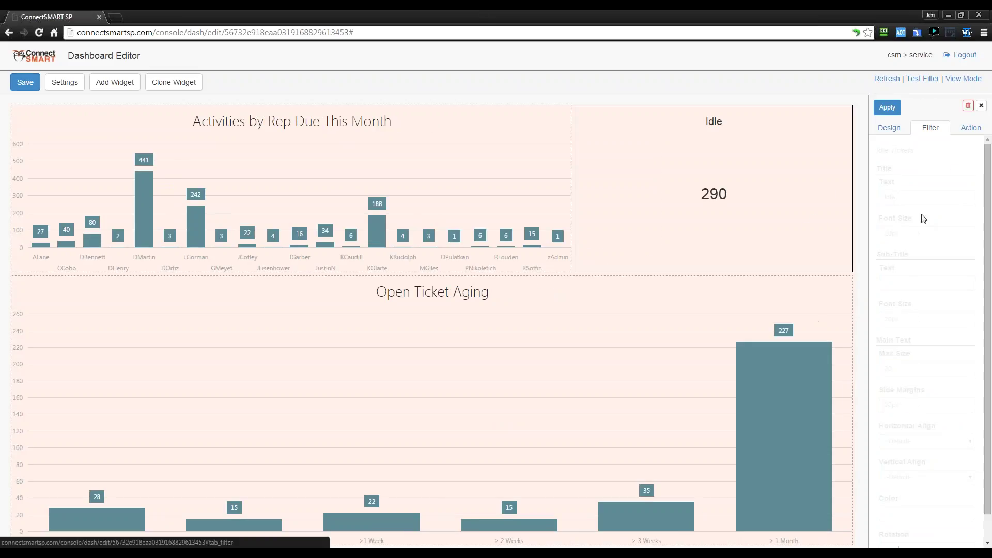
pyautogui.click(900, 151)
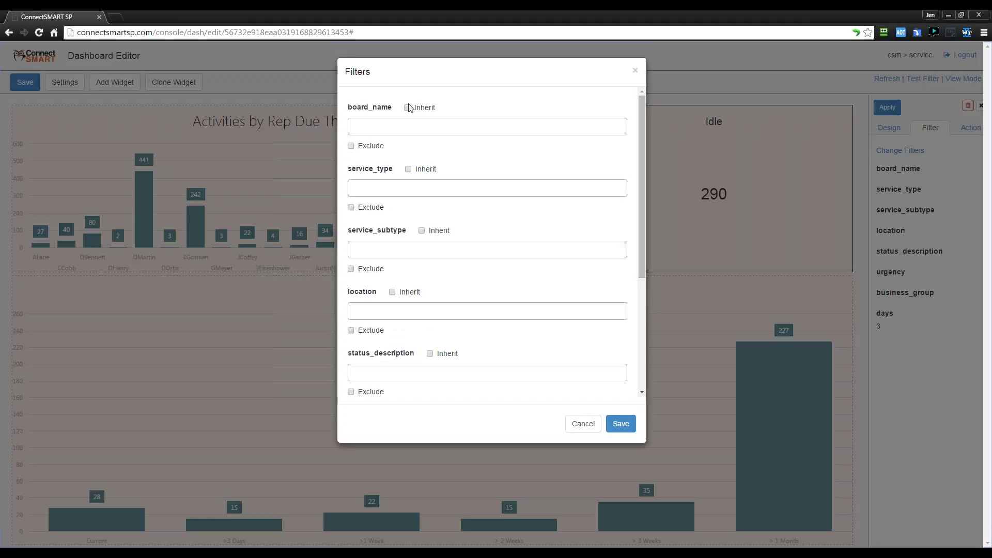
pyautogui.click(407, 108)
pyautogui.click(414, 127)
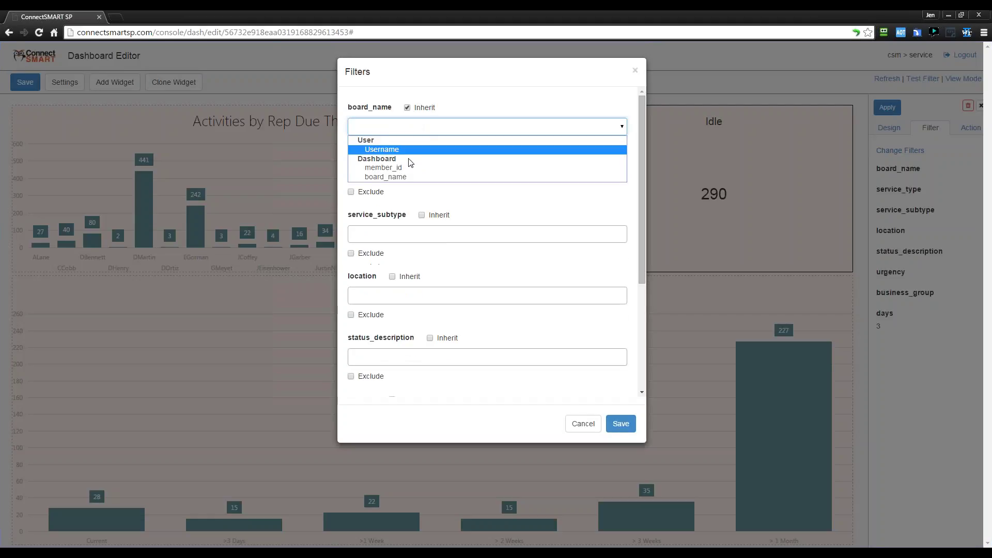
pyautogui.click(393, 177)
pyautogui.click(620, 423)
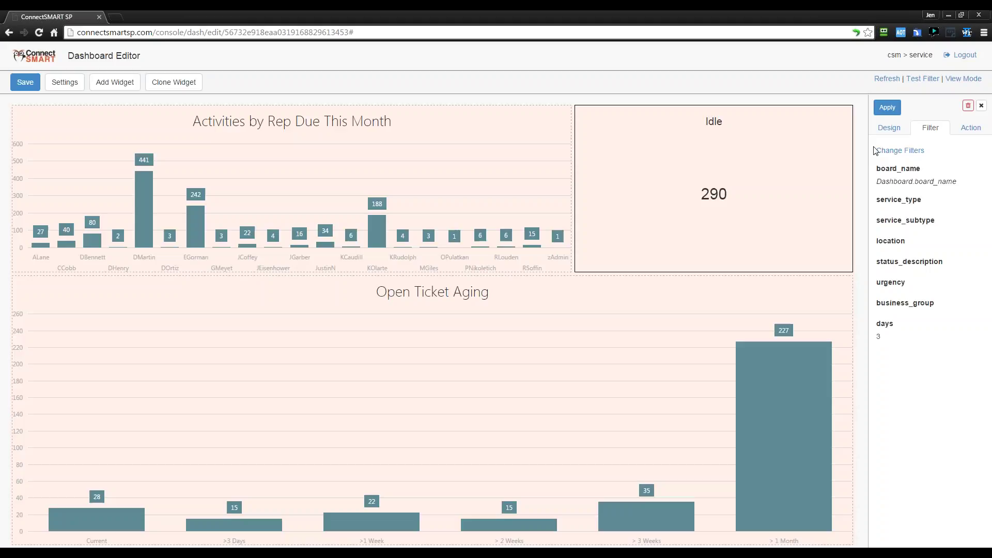
# Step: Make the Activities by Rep widget's member_id filter inherit from the dashboard's member_id parameter, saving and applying it
pyautogui.click(243, 147)
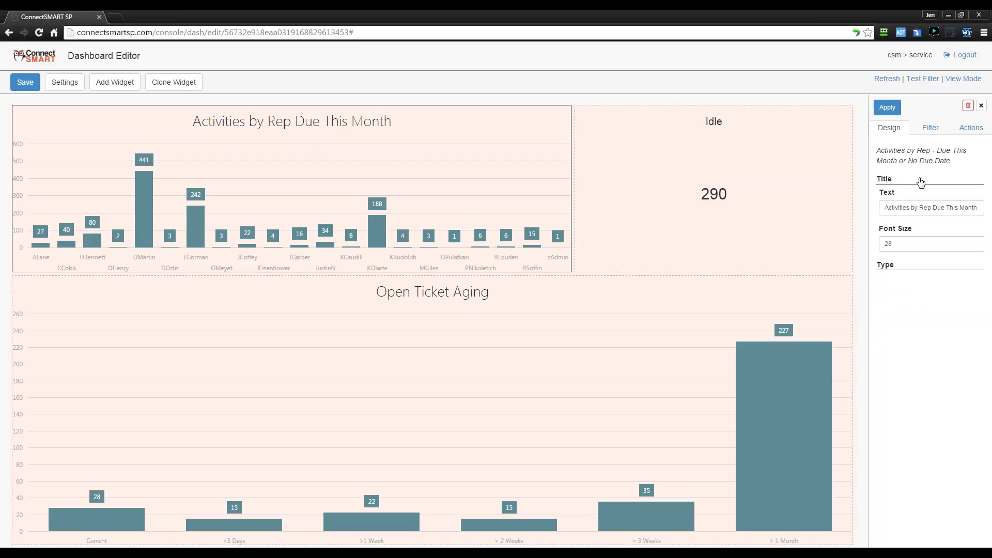
pyautogui.click(930, 128)
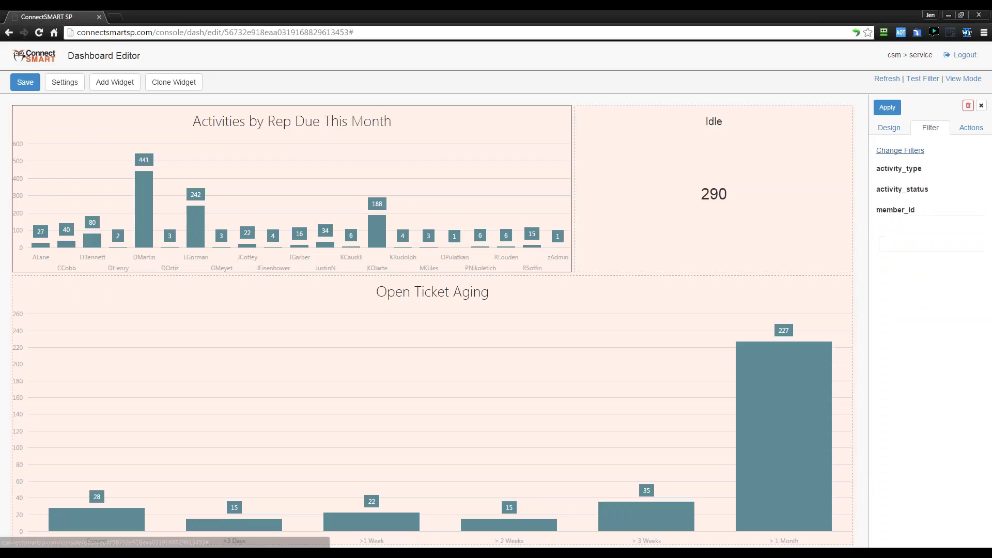
pyautogui.click(901, 150)
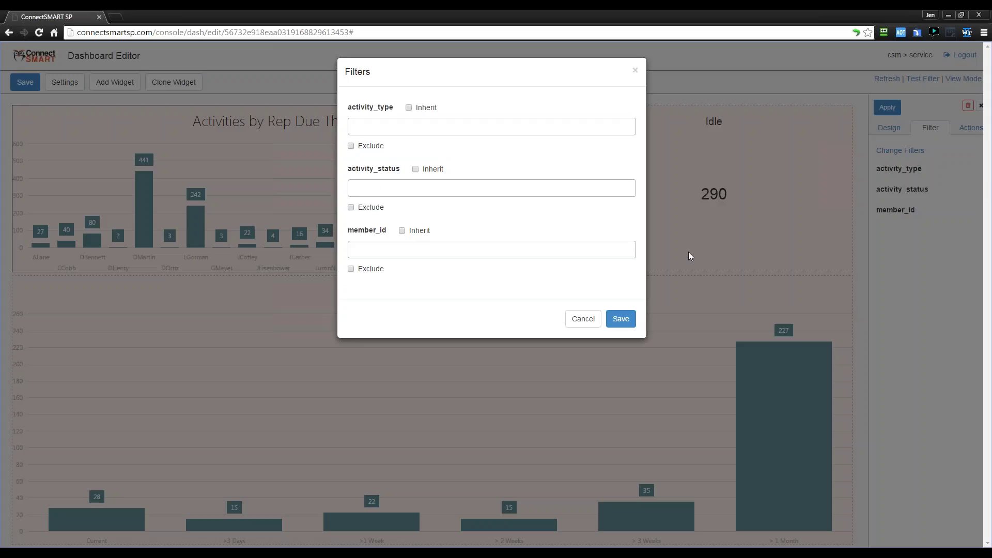
pyautogui.click(583, 319)
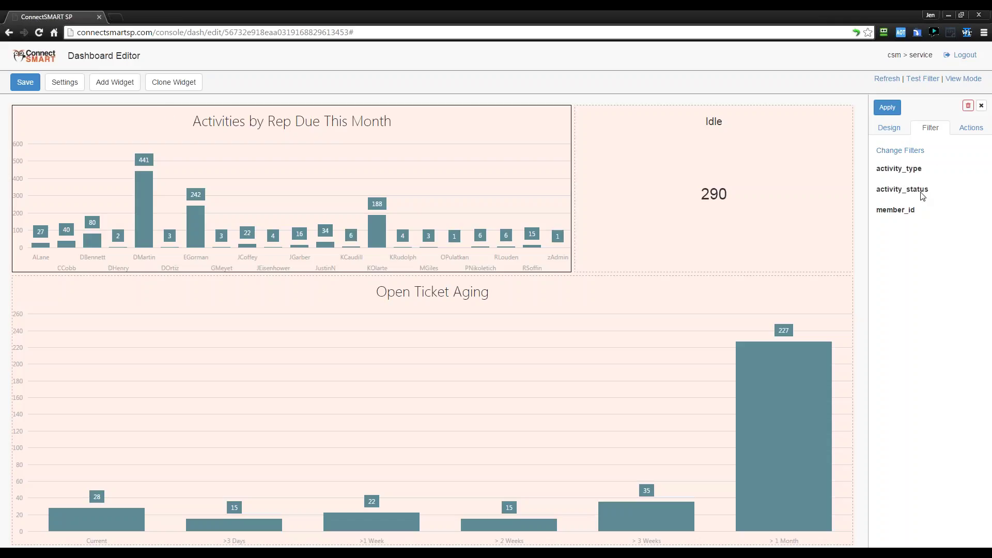
pyautogui.click(902, 151)
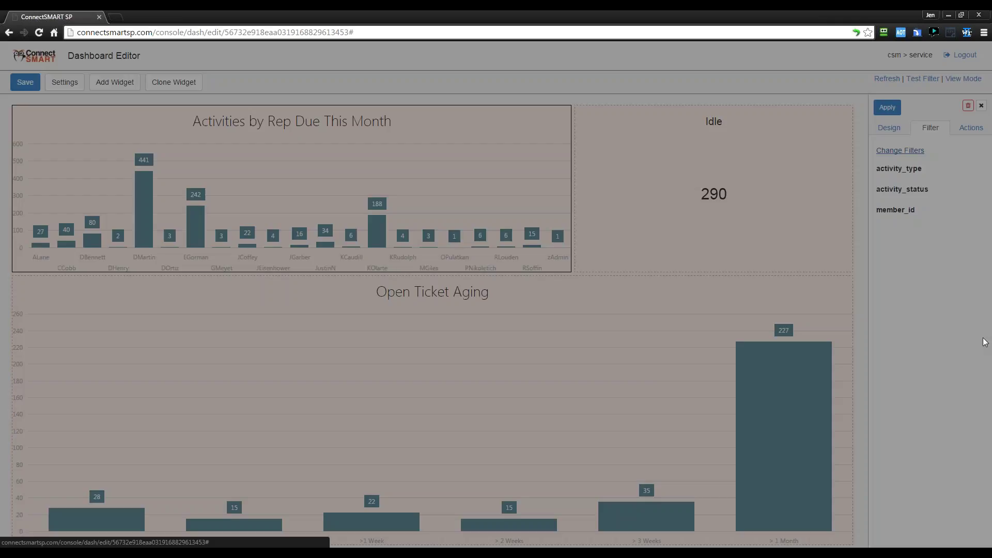
pyautogui.click(402, 231)
pyautogui.click(443, 252)
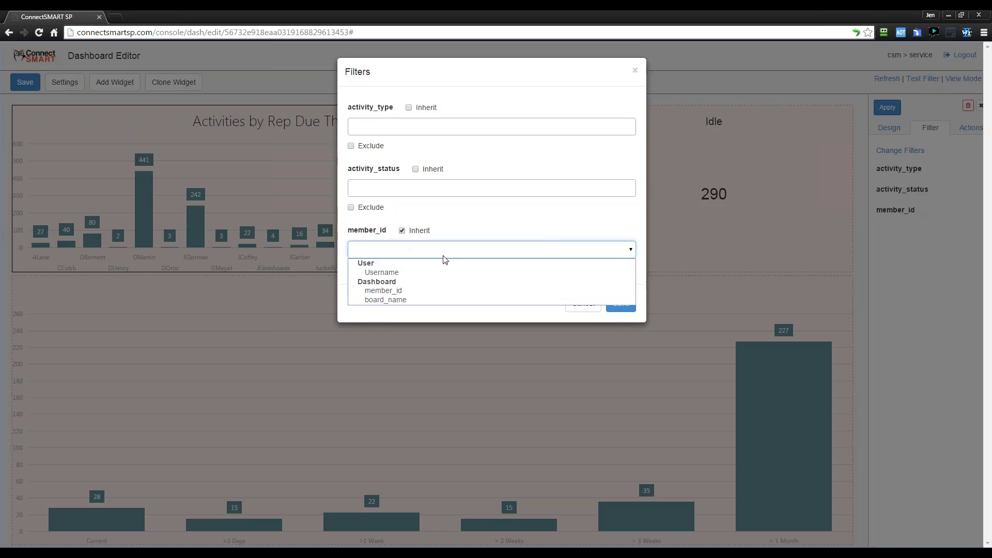
pyautogui.click(388, 291)
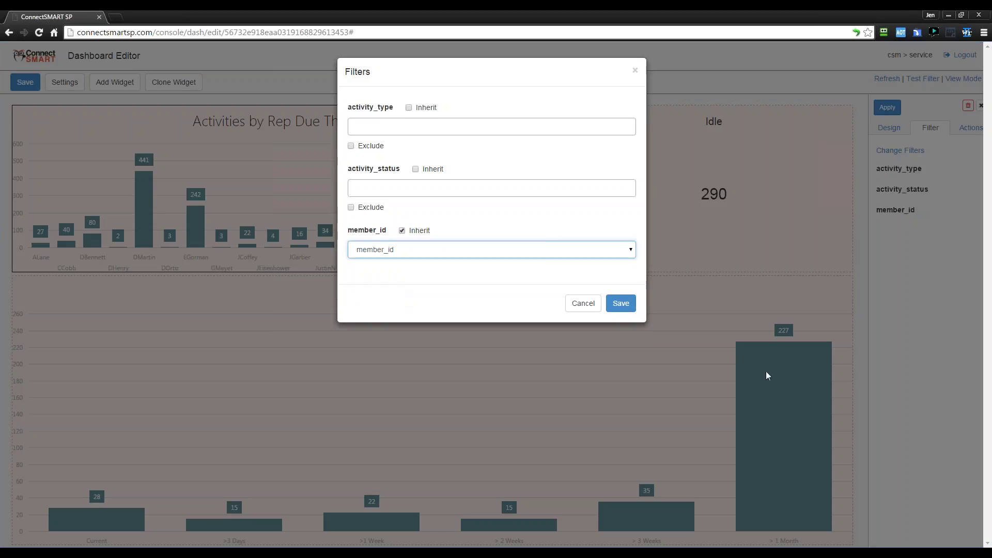
pyautogui.click(625, 304)
pyautogui.moveTo(928, 190); pyautogui.dragTo(881, 170)
pyautogui.click(887, 107)
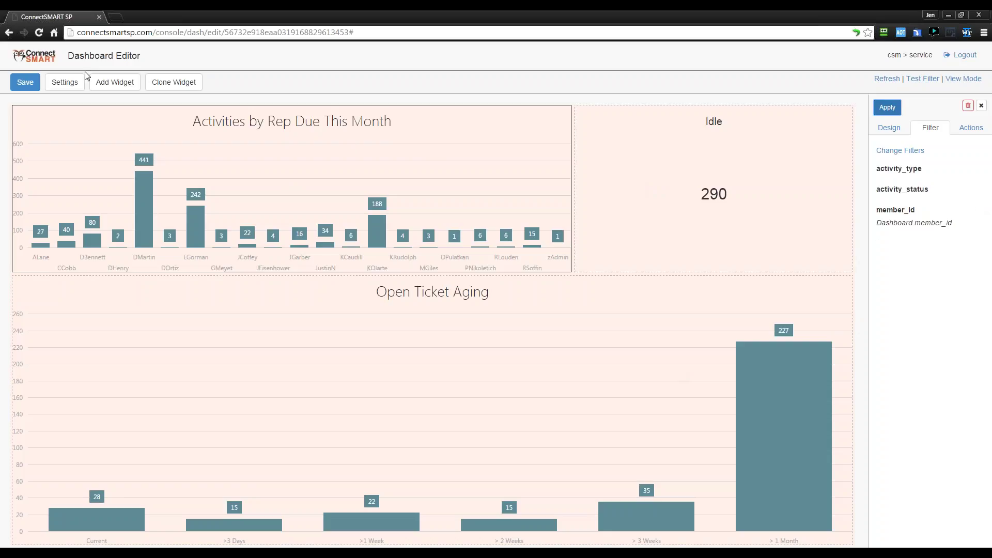
# Step: Check the list of filters defined in the dashboard settings, leaving the settings without saving
pyautogui.click(61, 82)
pyautogui.click(427, 108)
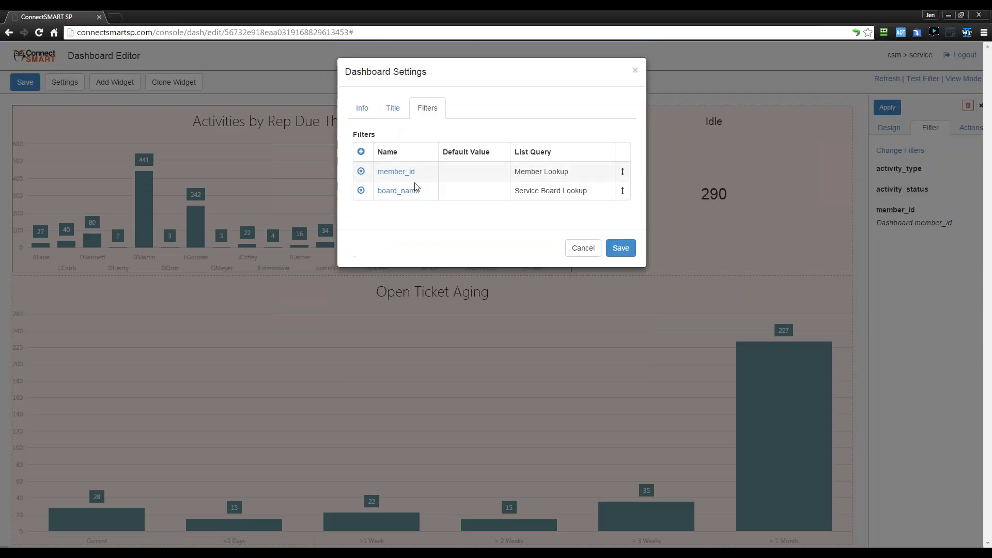
pyautogui.click(588, 249)
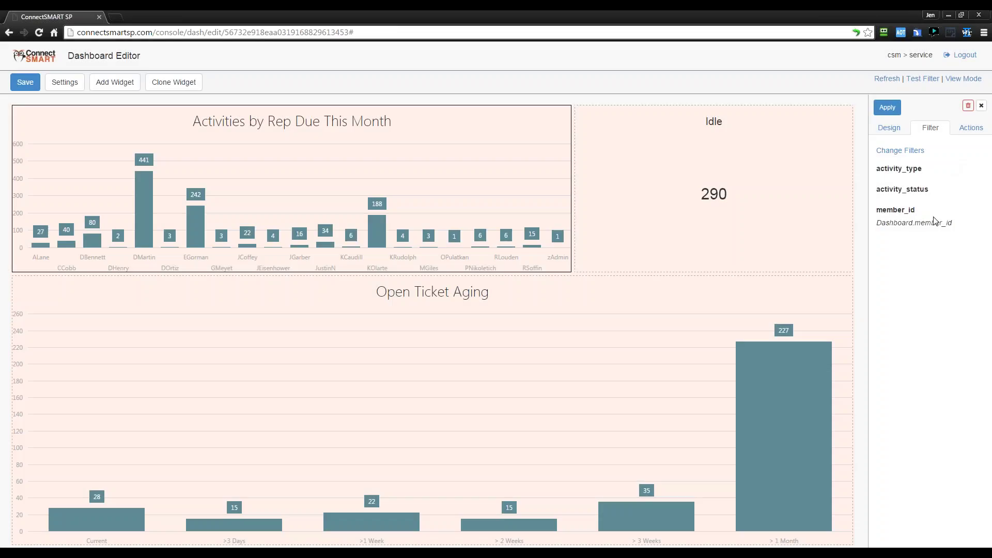
# Step: Review which dashboard parameter the Activities by Rep widget's member_id filter inherits from
pyautogui.moveTo(933, 222); pyautogui.dragTo(897, 214)
pyautogui.click(899, 150)
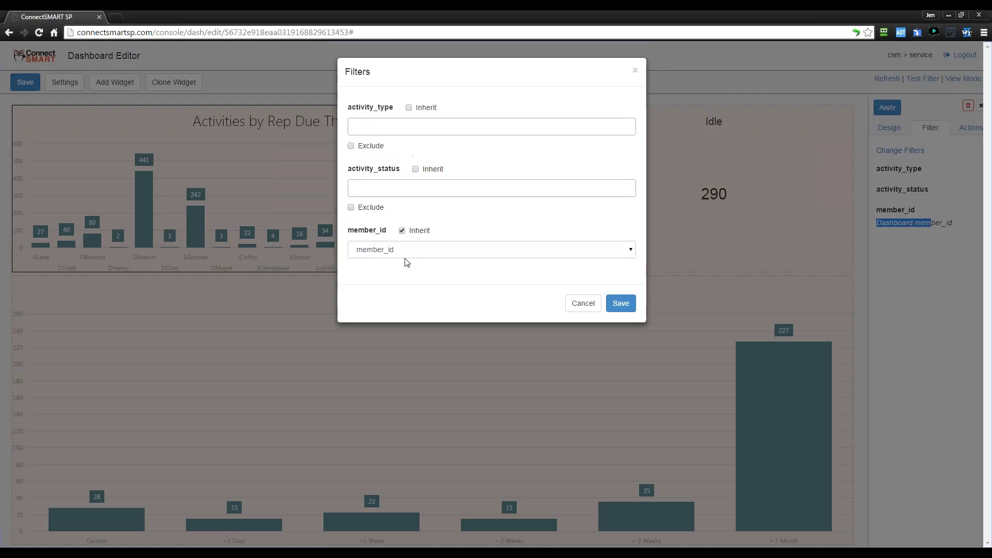
pyautogui.click(405, 251)
pyautogui.click(398, 291)
pyautogui.press('Escape')
# Step: Inspect the member_id parameter's name and value source in the dashboard settings, saving both dialogs without changes
pyautogui.click(65, 82)
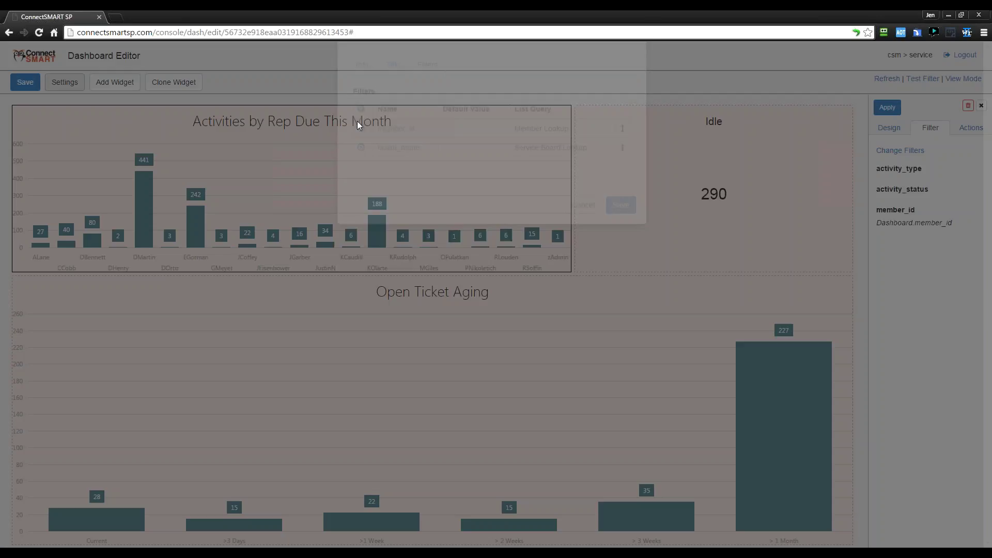
pyautogui.click(391, 174)
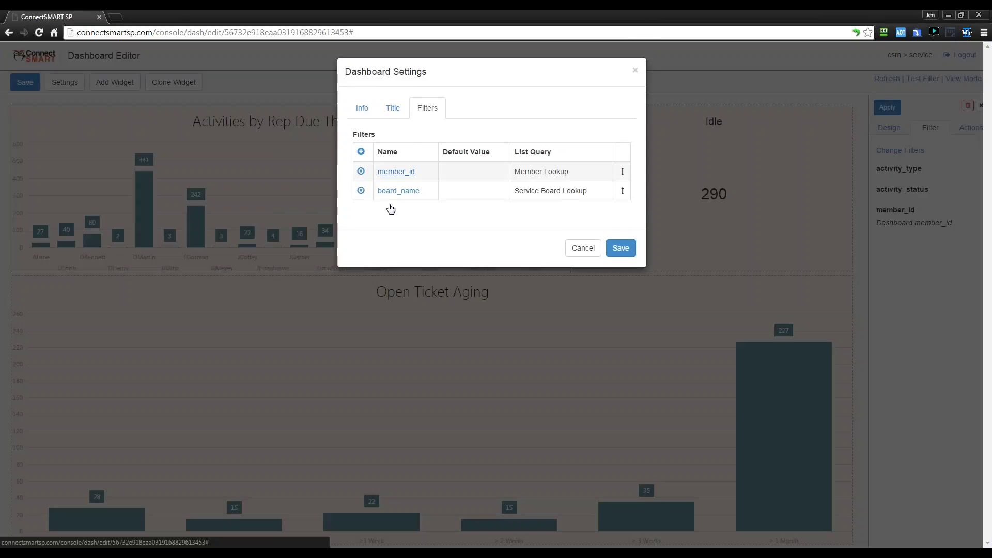
pyautogui.moveTo(396, 118); pyautogui.dragTo(354, 119)
pyautogui.press('Right')
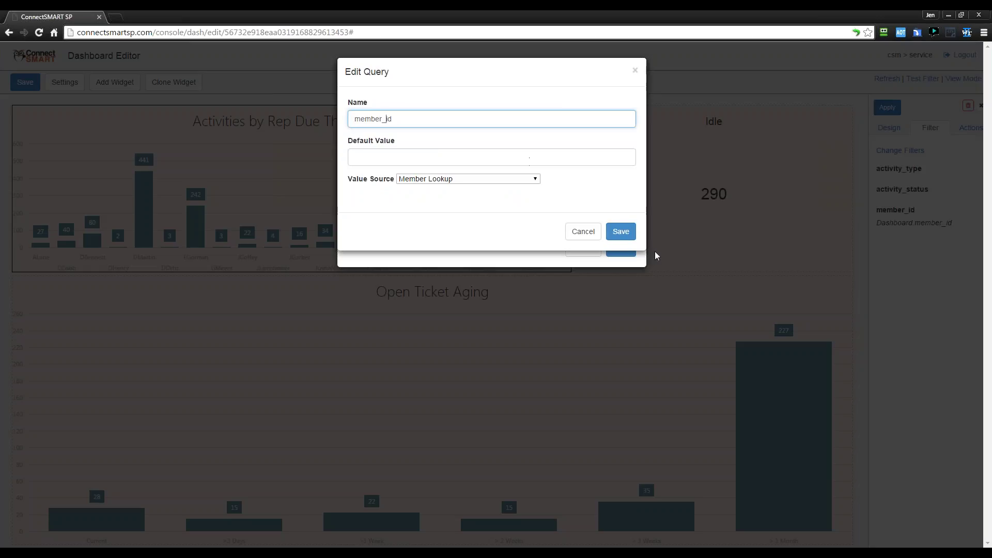
pyautogui.click(621, 231)
pyautogui.click(621, 248)
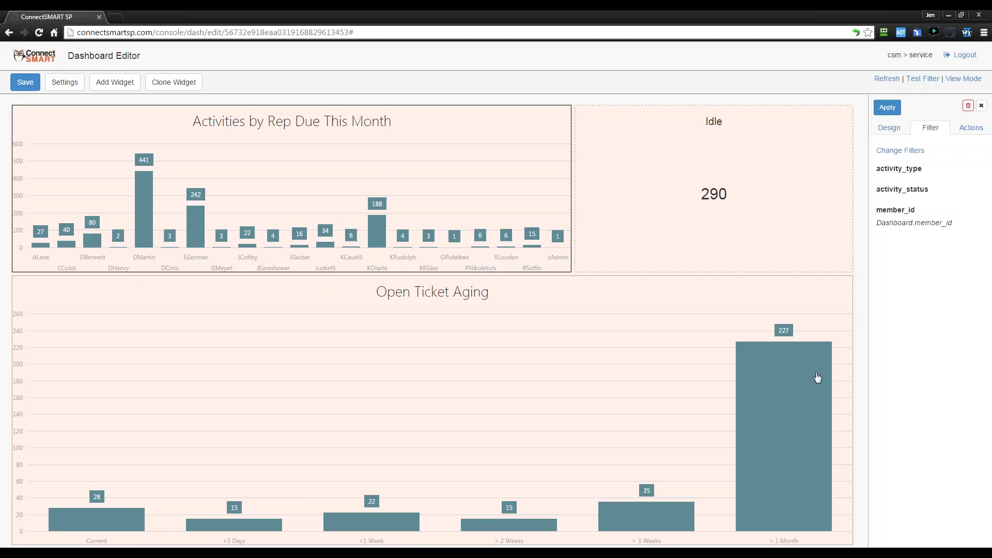
# Step: Review the Idle widget's drilldown action, filter and design settings
pyautogui.click(972, 127)
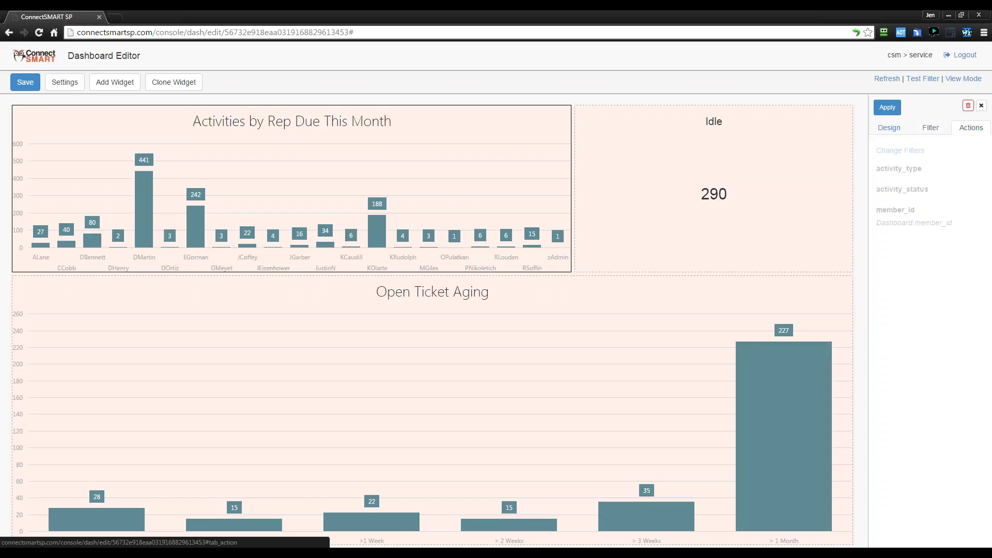
pyautogui.click(791, 196)
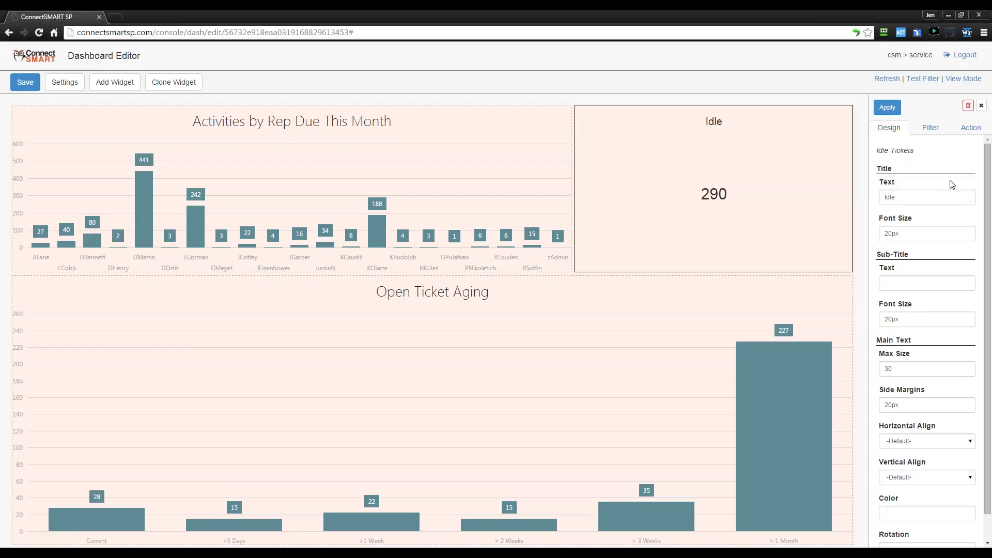
pyautogui.click(971, 127)
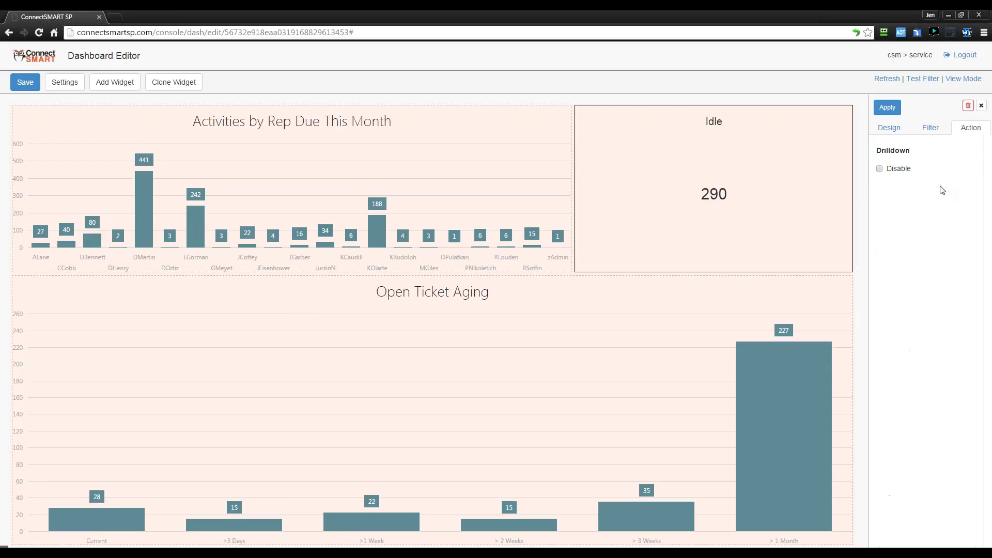
pyautogui.click(935, 127)
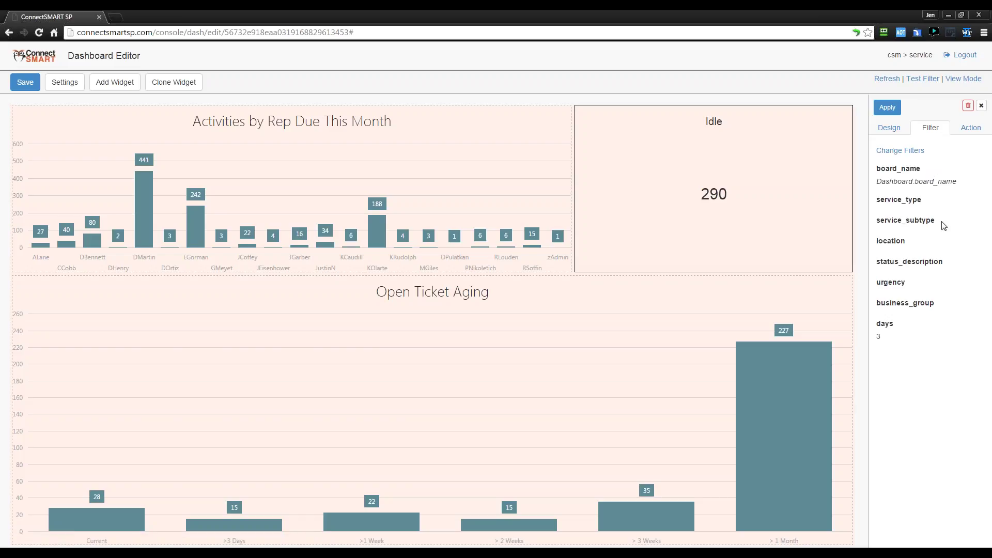
pyautogui.click(889, 128)
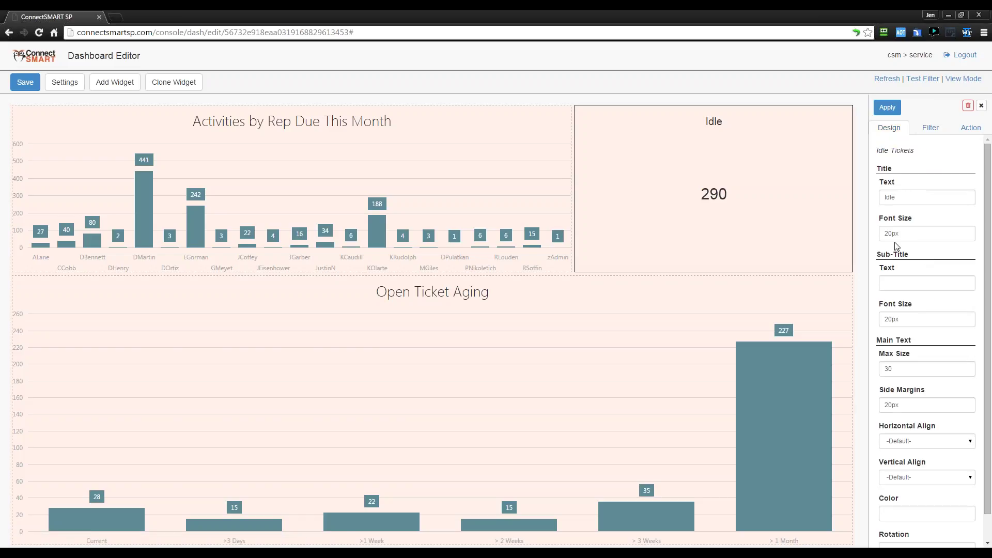
# Step: Save the dashboard and switch it to view mode
pyautogui.click(26, 83)
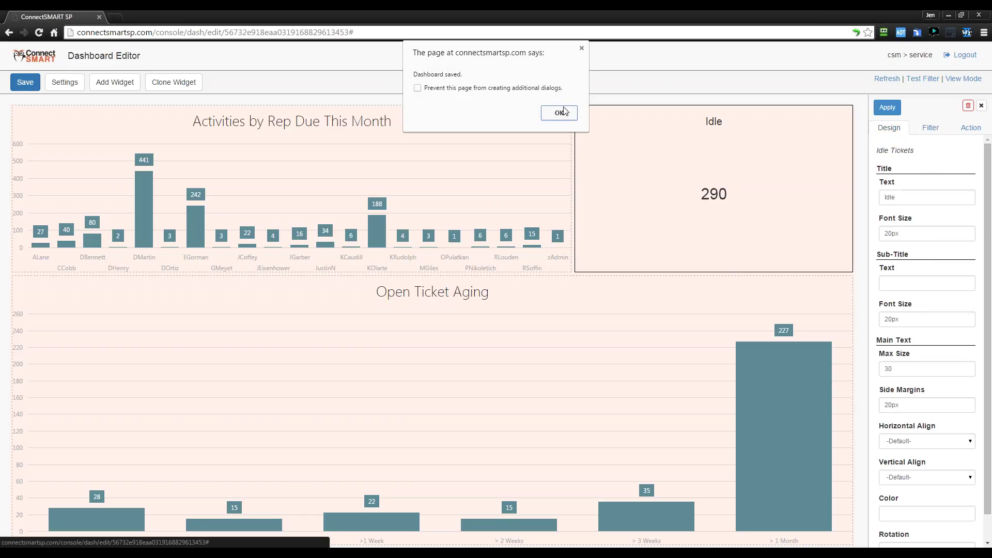
pyautogui.click(567, 112)
pyautogui.click(964, 78)
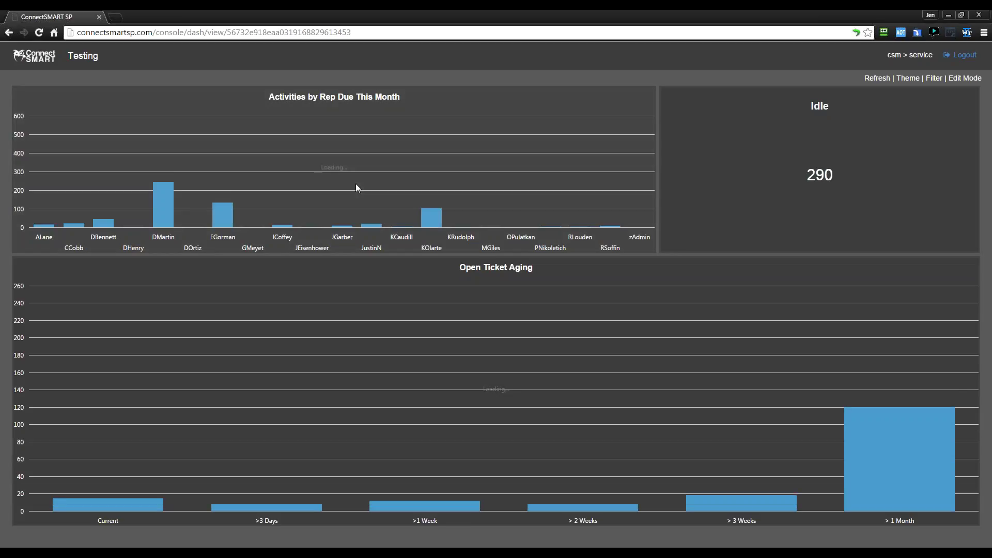
# Step: Choose several members as values for the dashboard's member_id filter, removing the one picked by mistake
pyautogui.click(934, 78)
pyautogui.click(517, 127)
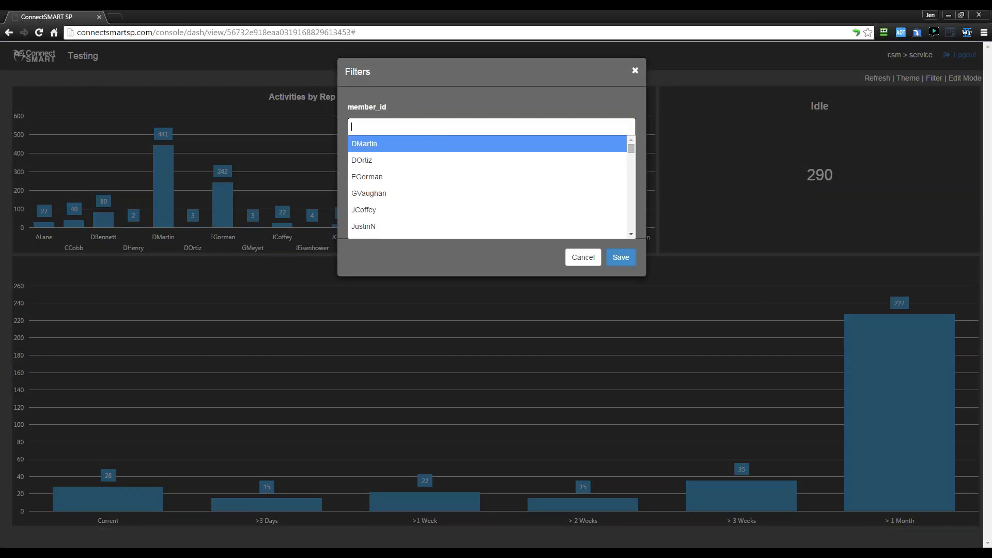
pyautogui.click(381, 161)
pyautogui.press('Down')
pyautogui.press('Down')
pyautogui.press('Return')
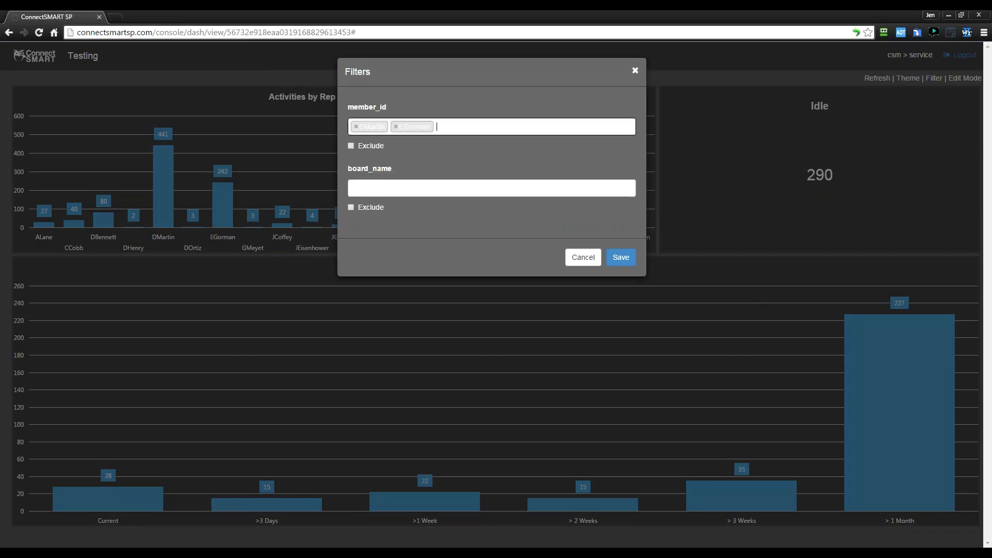
pyautogui.click(396, 127)
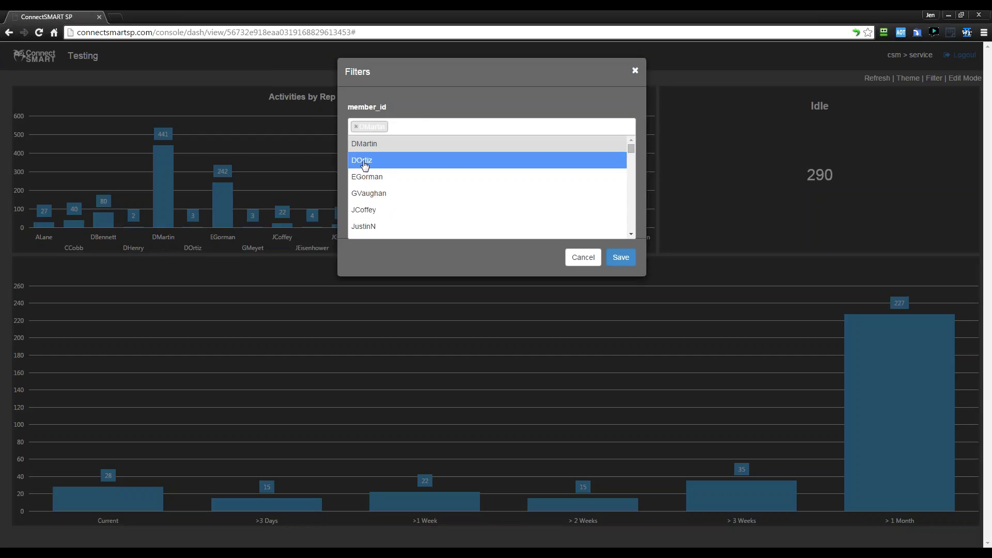
pyautogui.click(364, 160)
pyautogui.click(421, 211)
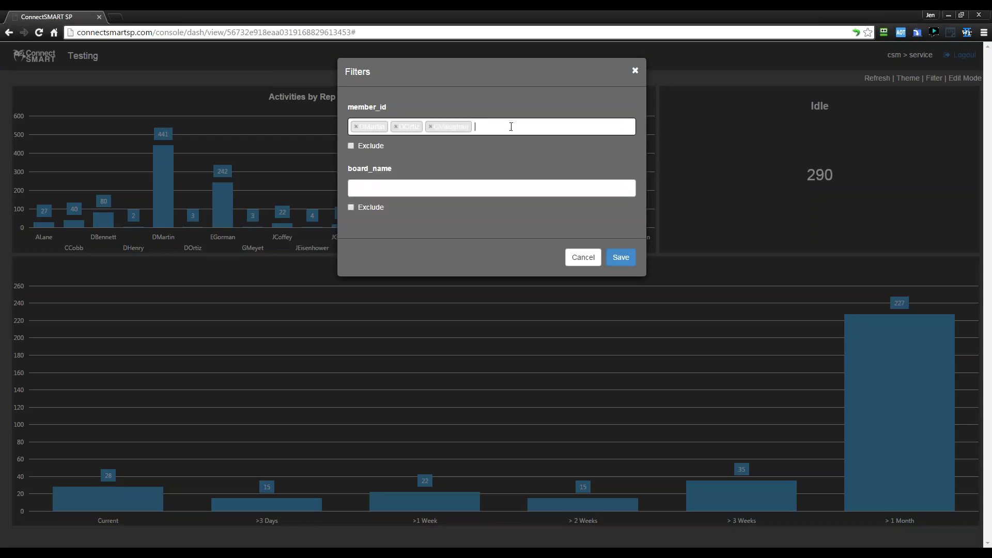
pyautogui.click(416, 213)
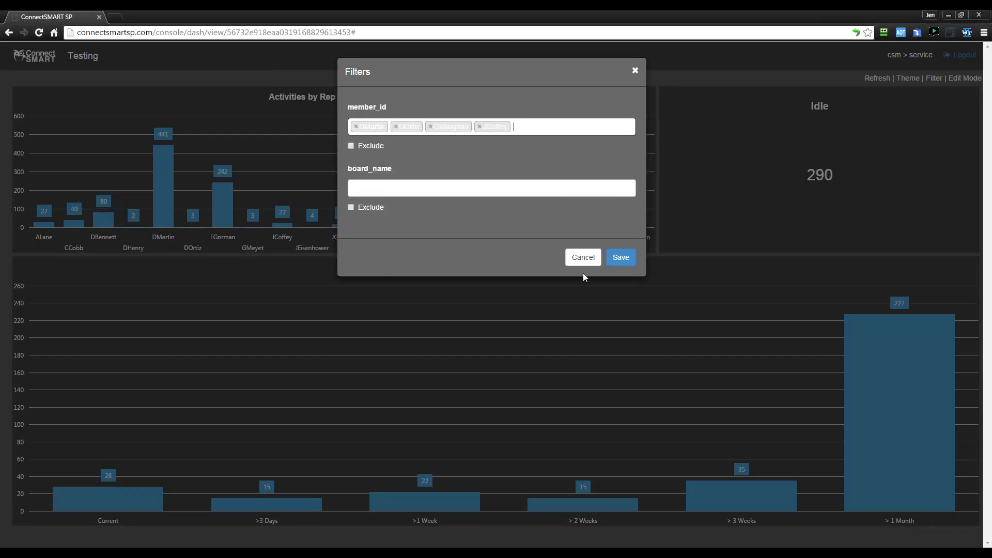
# Step: Set the board_name filter to Helpdesk and save the dashboard filters
pyautogui.click(429, 190)
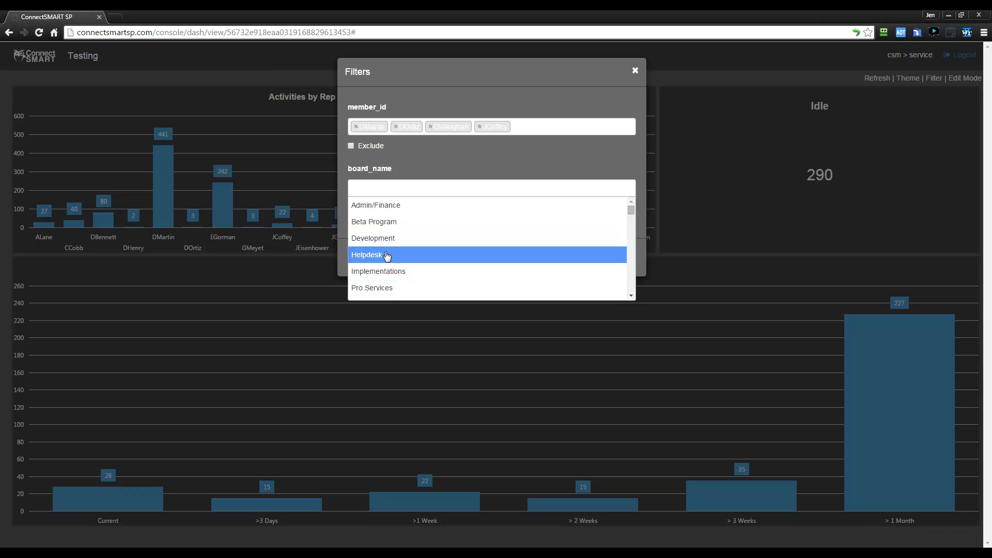
pyautogui.click(386, 257)
pyautogui.click(615, 260)
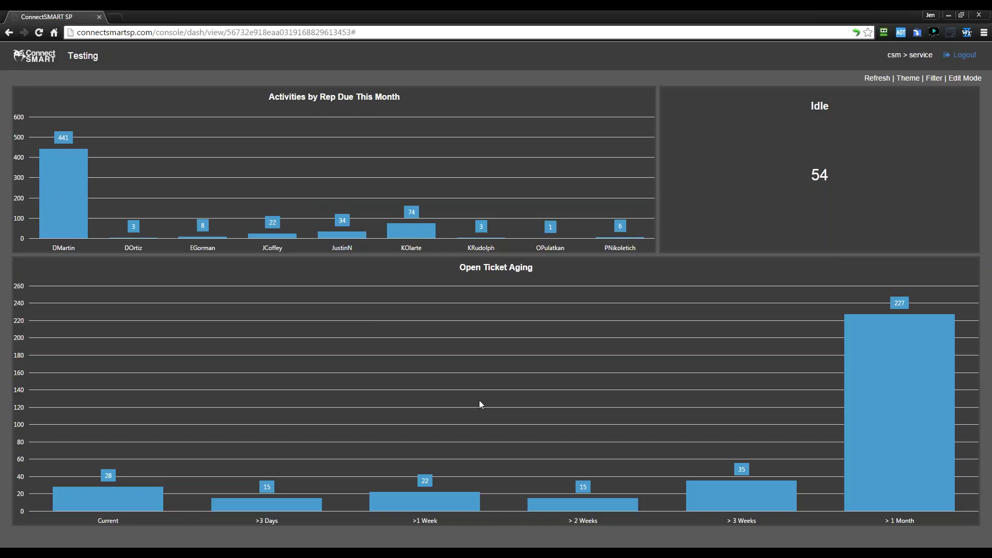
# Step: Return to edit mode and make the Open Ticket Aging widget's board_name filter inherit from the dashboard's board_name filter
pyautogui.click(957, 78)
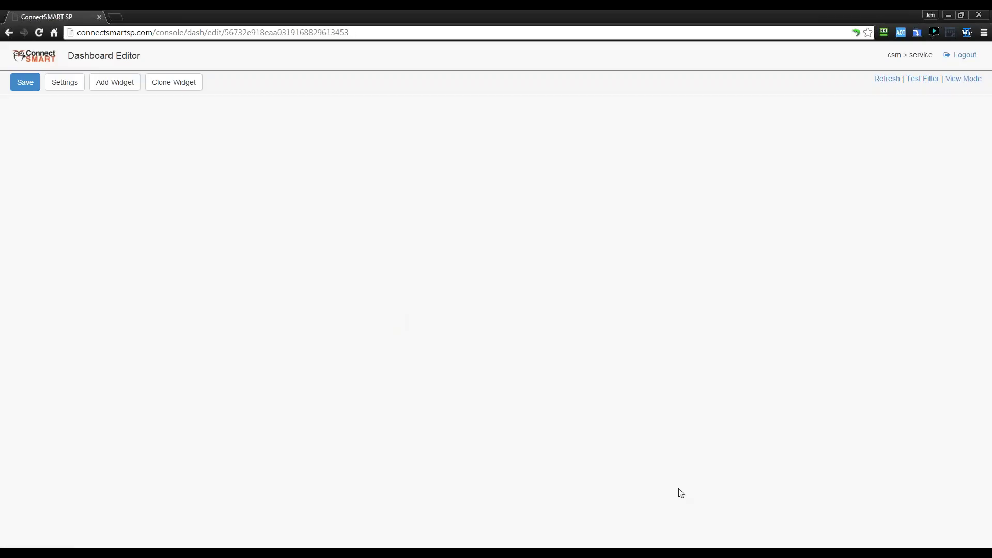
pyautogui.click(730, 471)
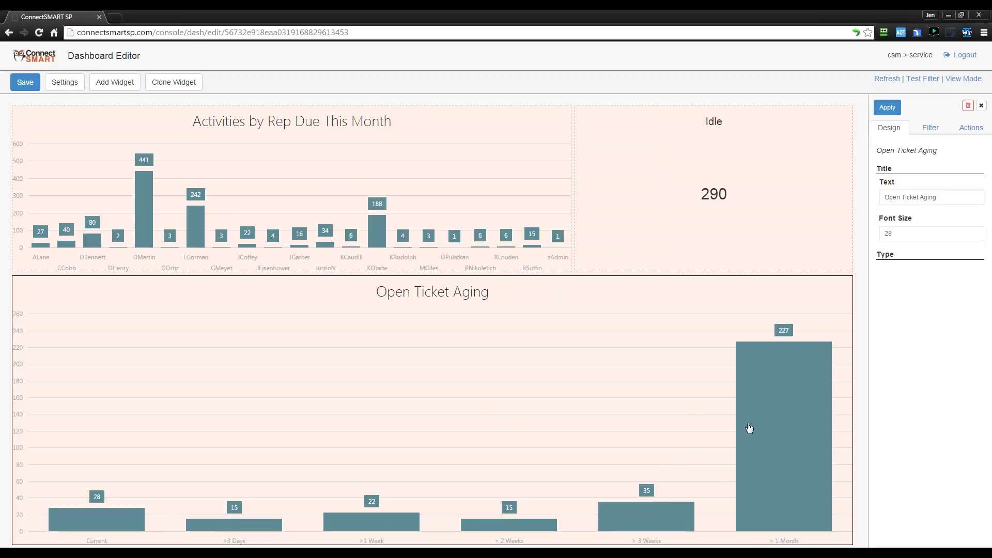
pyautogui.click(931, 128)
pyautogui.click(900, 151)
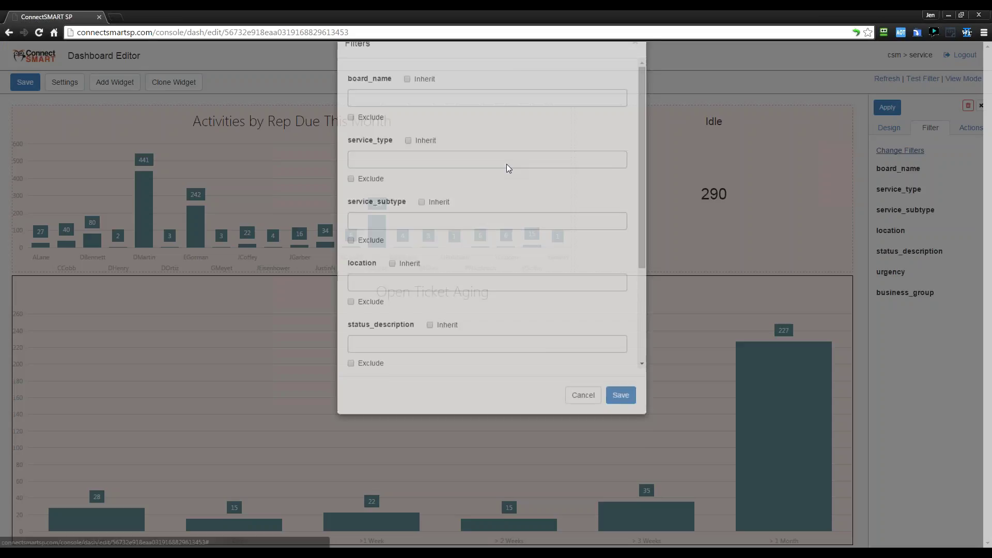
pyautogui.click(408, 107)
pyautogui.click(412, 130)
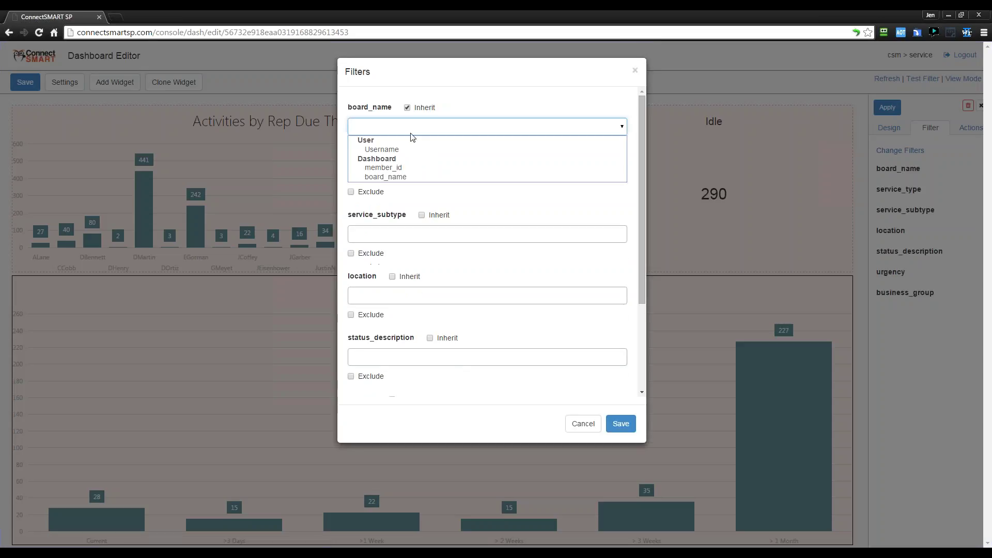
pyautogui.click(393, 176)
pyautogui.scroll(-3, 552, 281)
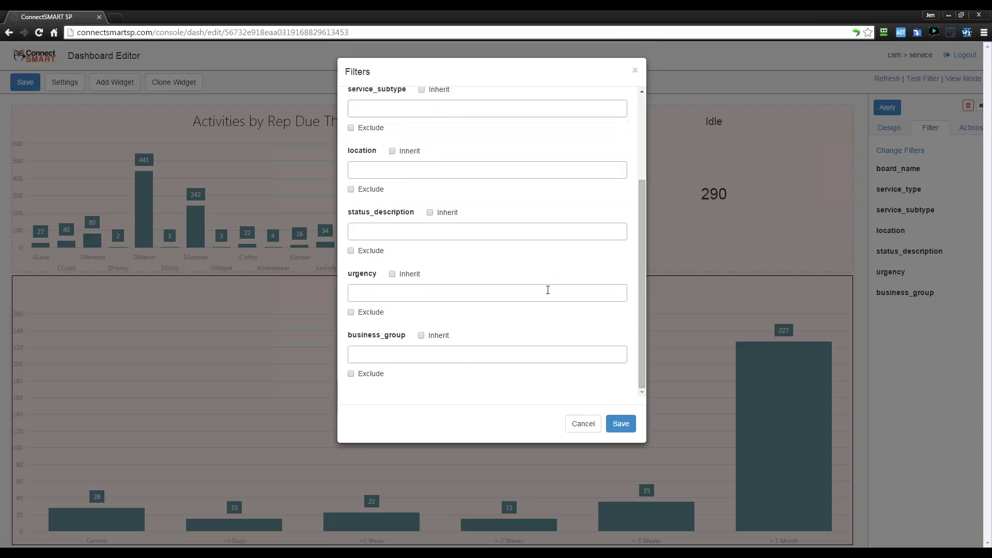
pyautogui.scroll(3, 548, 288)
pyautogui.scroll(-3, 552, 294)
pyautogui.scroll(3, 558, 308)
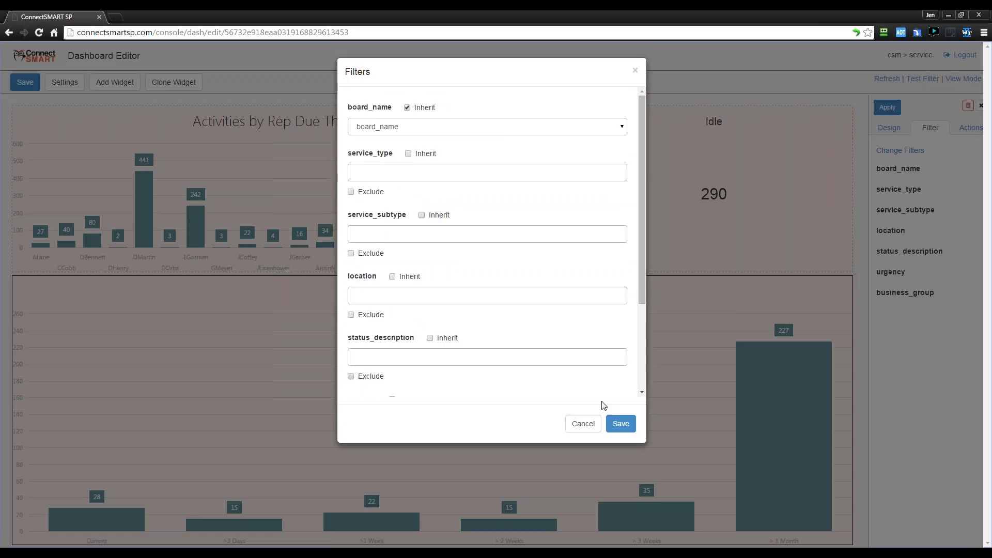
pyautogui.click(621, 424)
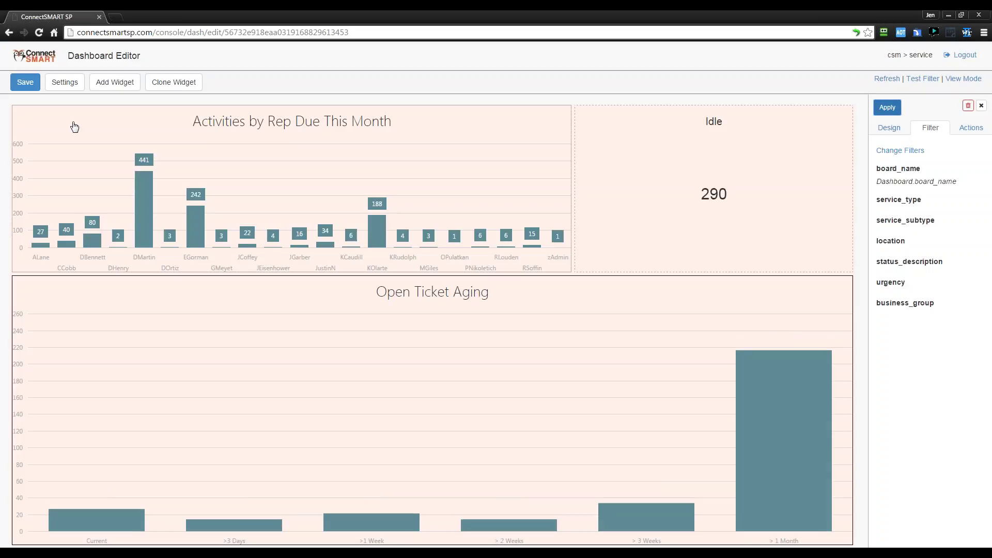
# Step: Save the dashboard and switch it to view mode
pyautogui.click(25, 82)
pyautogui.click(559, 112)
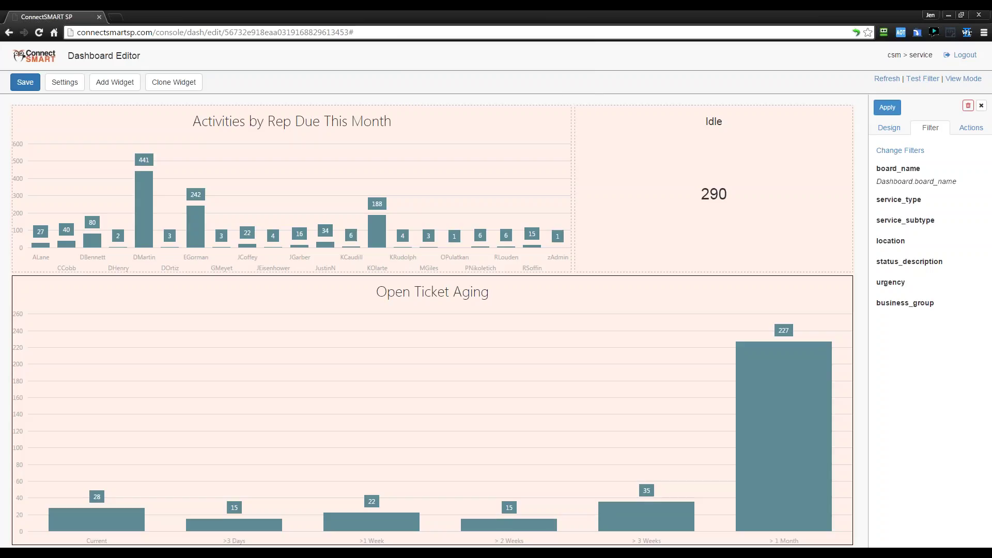
pyautogui.click(964, 79)
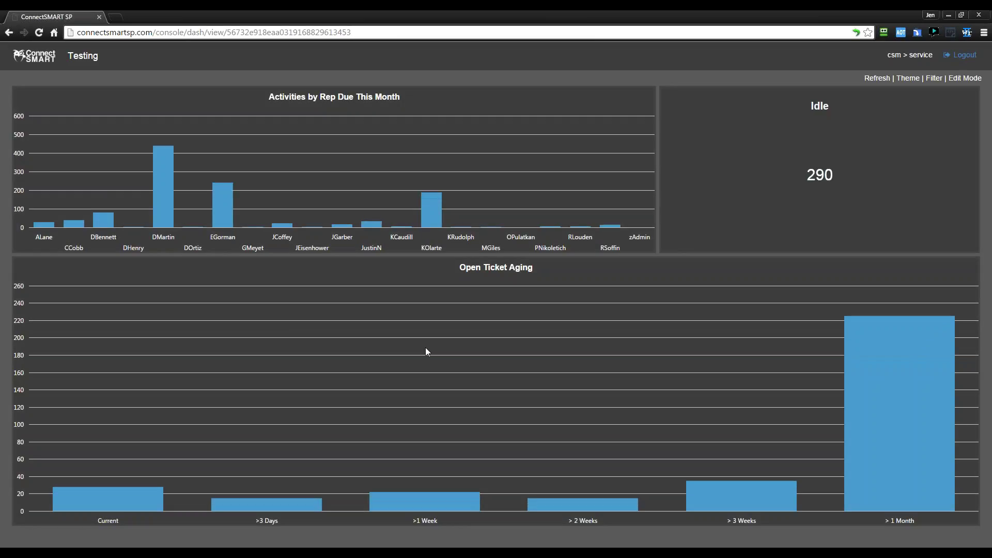
# Step: Open the dashboard filters and choose four members as values for the member_id filter
pyautogui.click(935, 79)
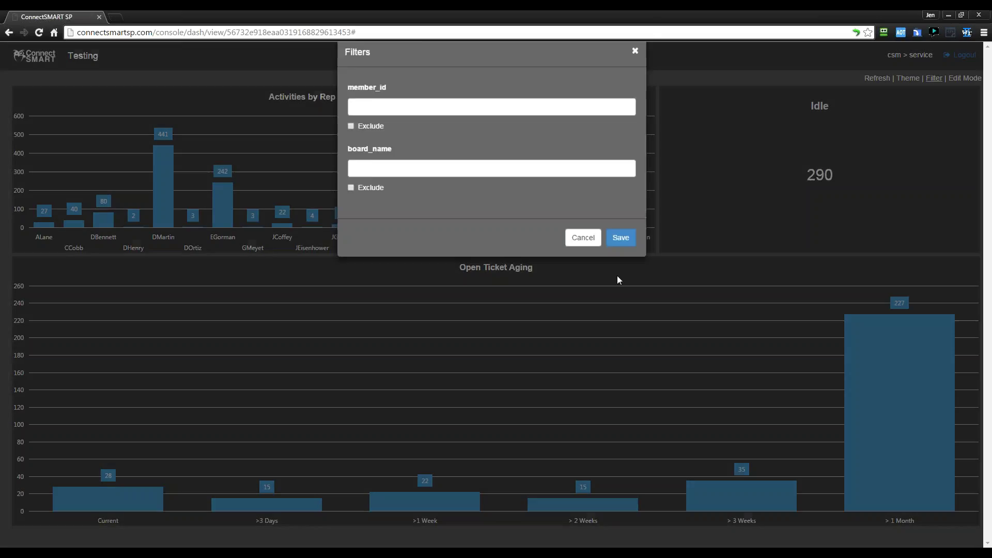
pyautogui.click(443, 128)
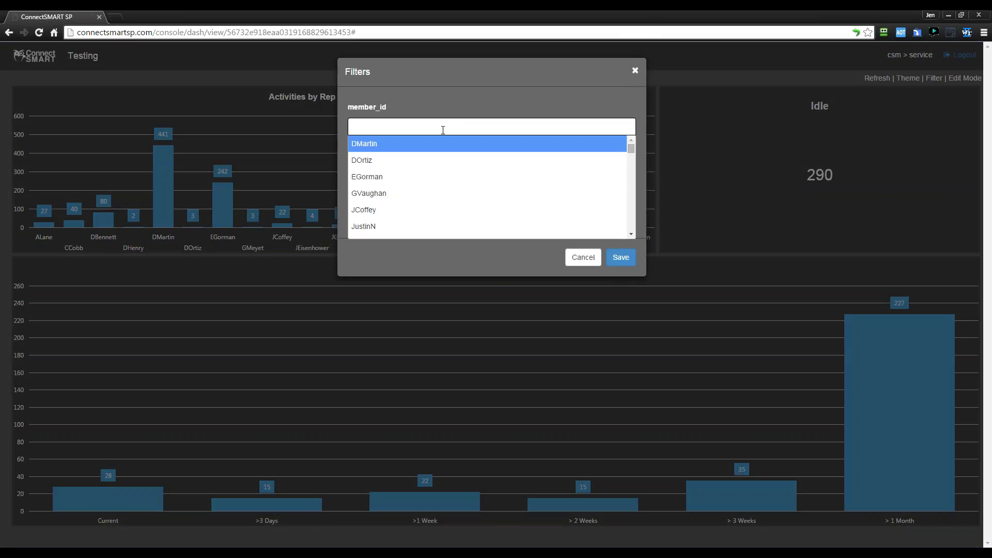
pyautogui.click(421, 146)
pyautogui.click(463, 128)
pyautogui.click(397, 162)
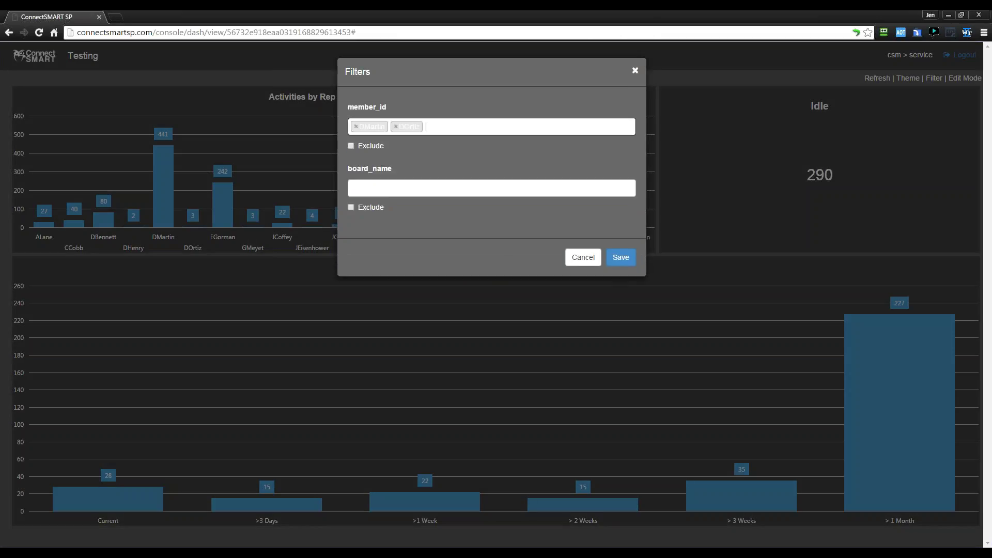
pyautogui.click(465, 128)
pyautogui.scroll(-1, 389, 207)
pyautogui.click(389, 207)
pyautogui.click(490, 129)
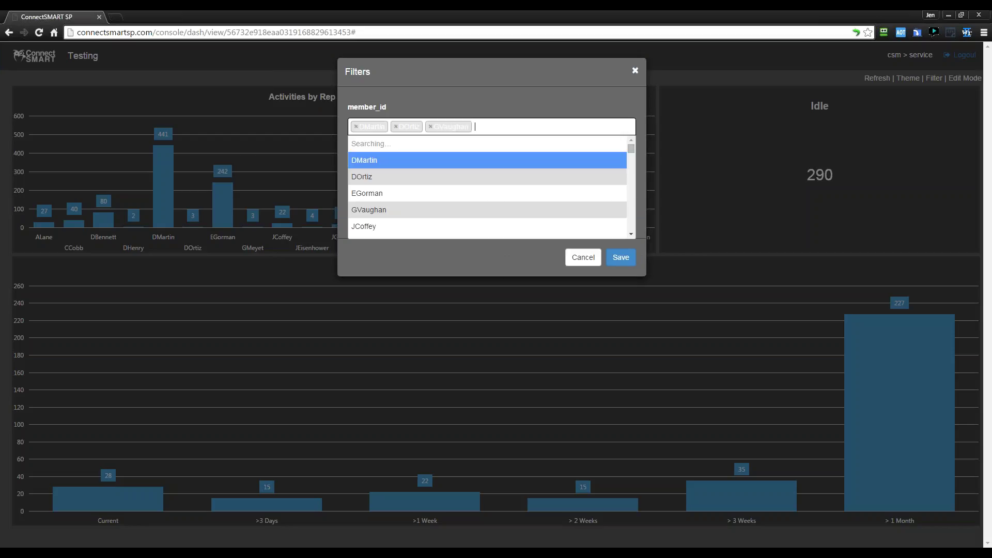
pyautogui.scroll(-2, 396, 217)
pyautogui.click(394, 214)
# Step: Set the board_name filter to Helpdesk and save the dashboard filters
pyautogui.click(478, 191)
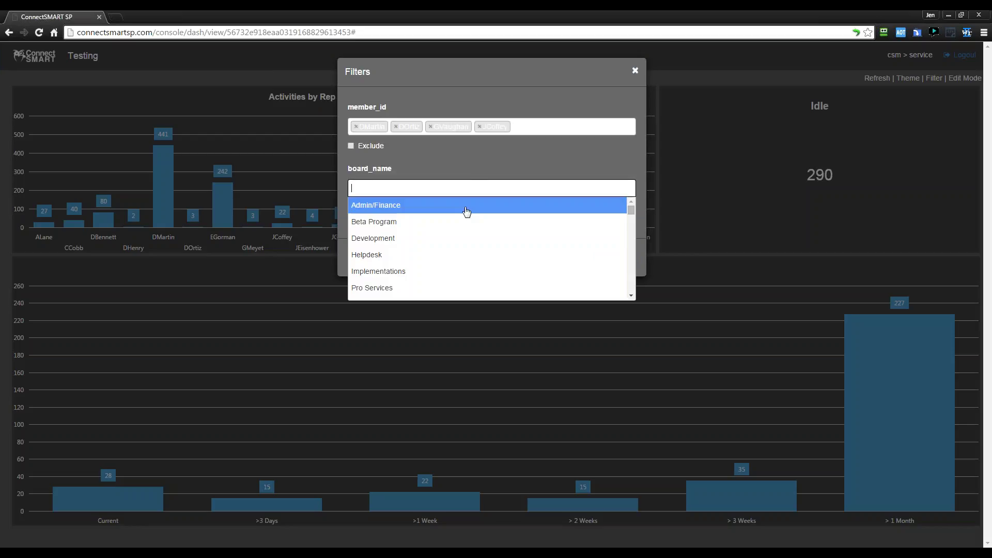
pyautogui.click(389, 255)
pyautogui.click(633, 255)
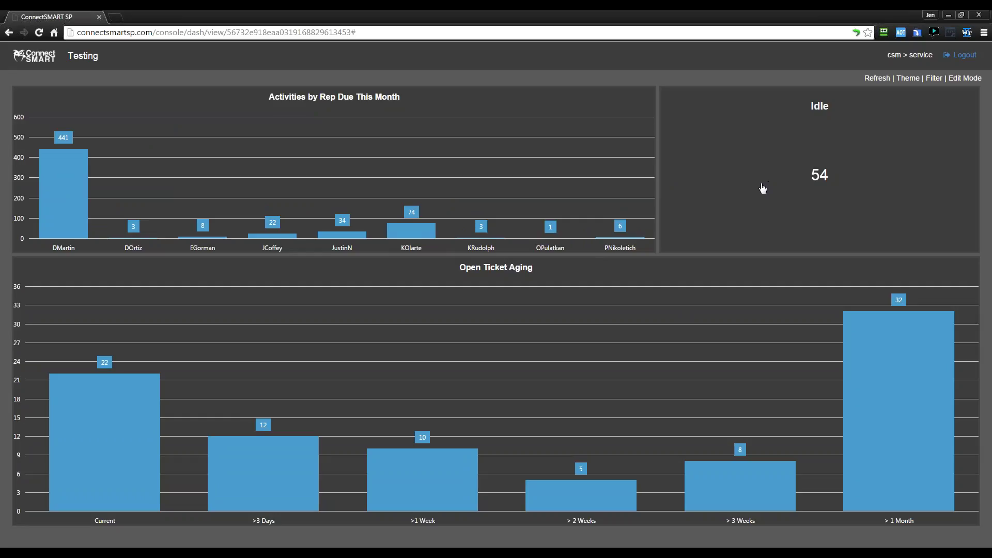
# Step: Return to edit mode and review the design settings of the Activities by Rep Due This Month and Idle widgets
pyautogui.click(965, 79)
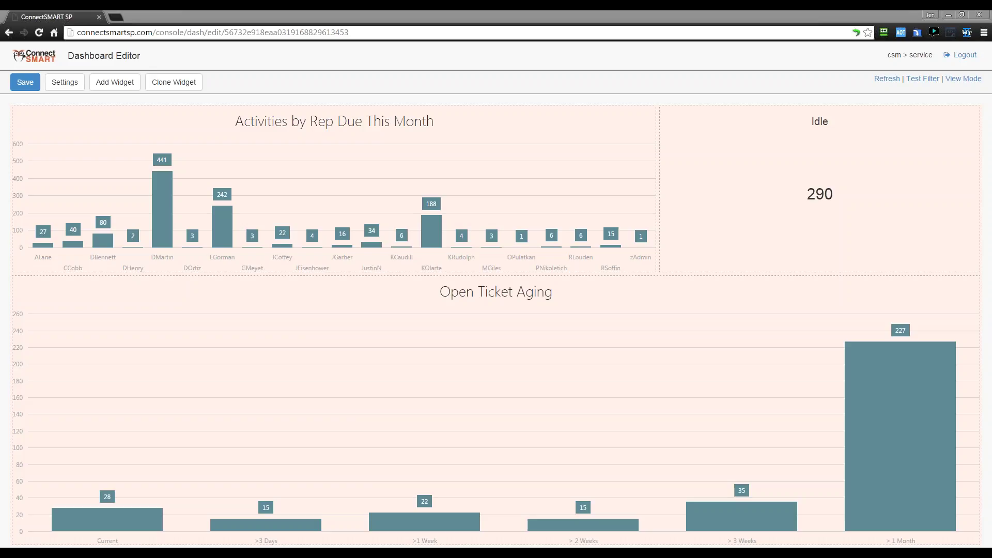
pyautogui.click(504, 134)
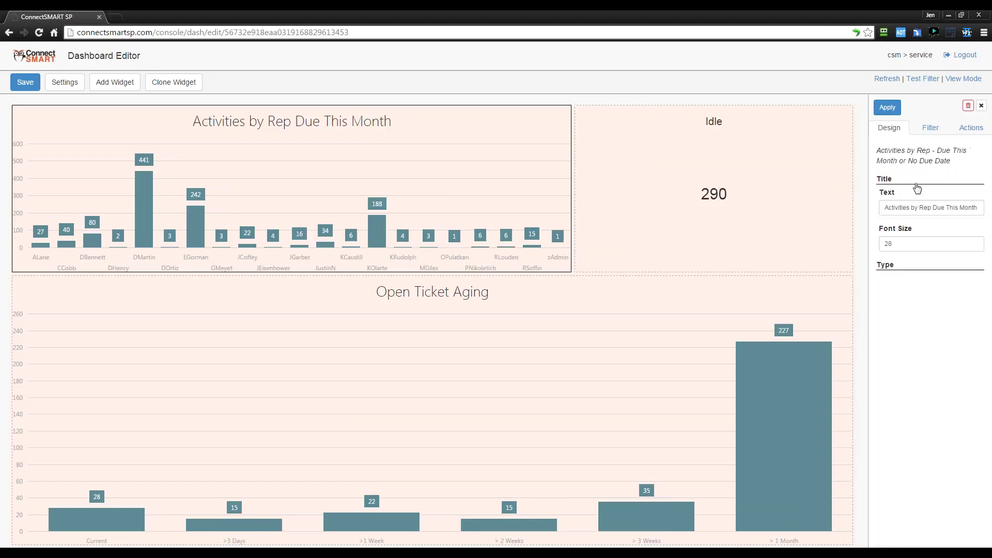
pyautogui.click(902, 274)
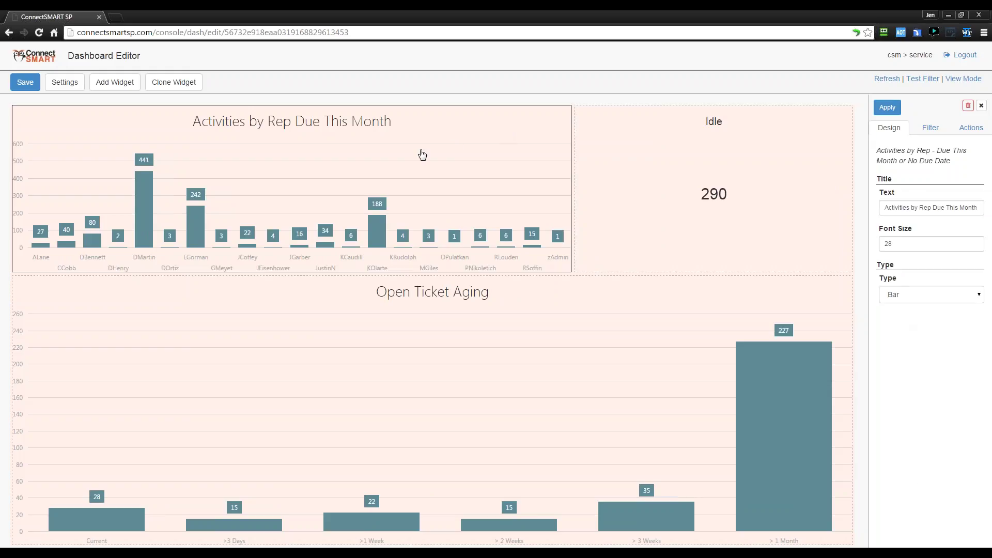
pyautogui.click(747, 175)
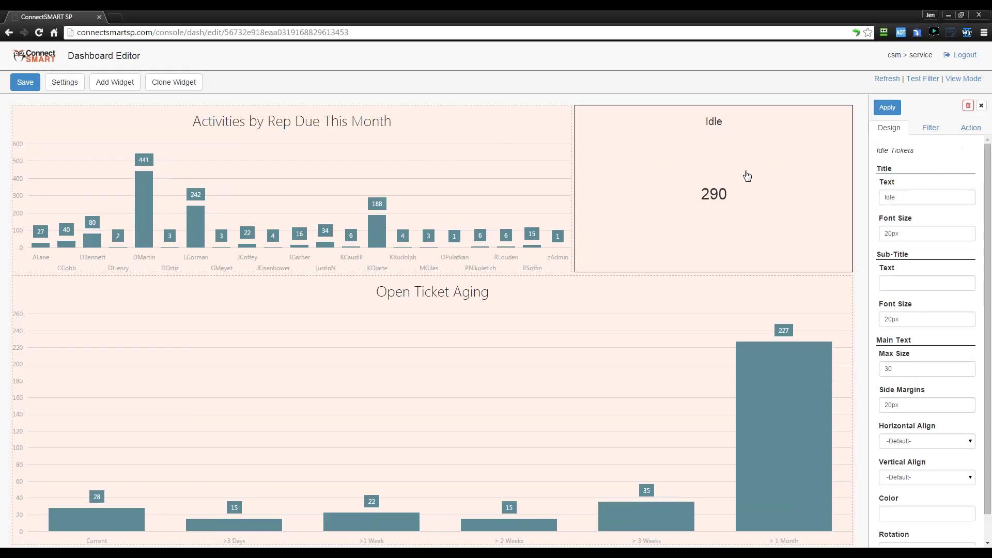
pyautogui.scroll(-1, 959, 349)
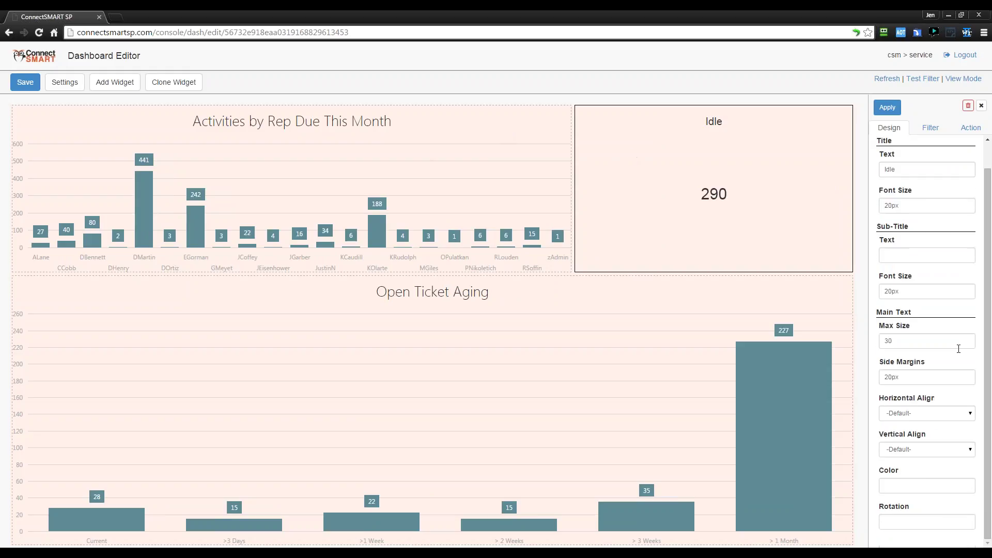
pyautogui.click(701, 225)
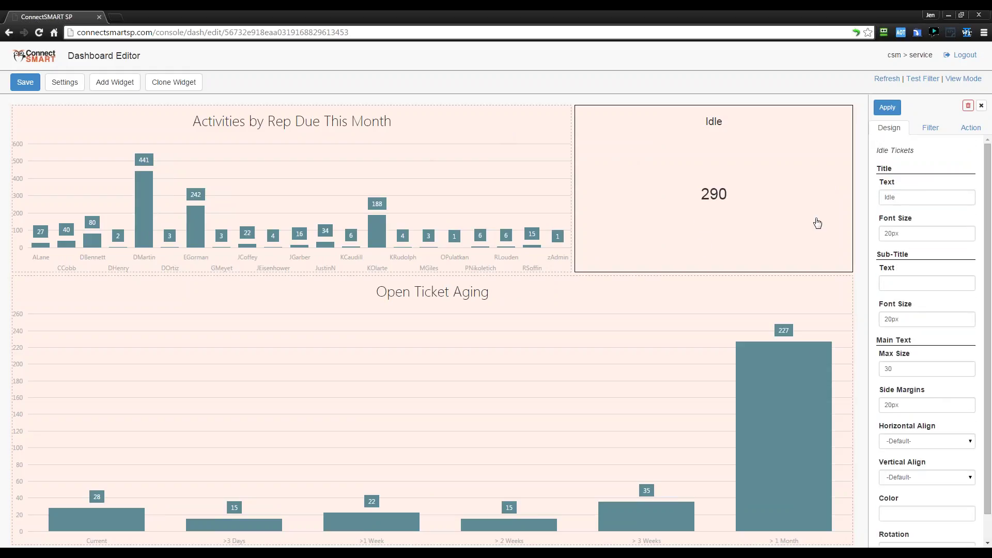
pyautogui.scroll(-1, 905, 434)
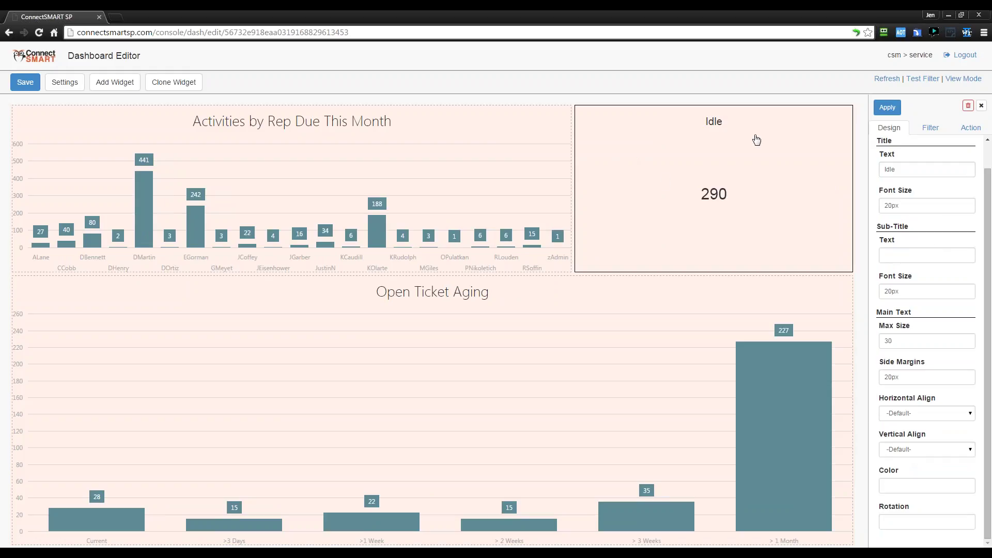
# Step: Change the Activities by Rep Due This Month widget's chart type to Area and apply it
pyautogui.click(506, 140)
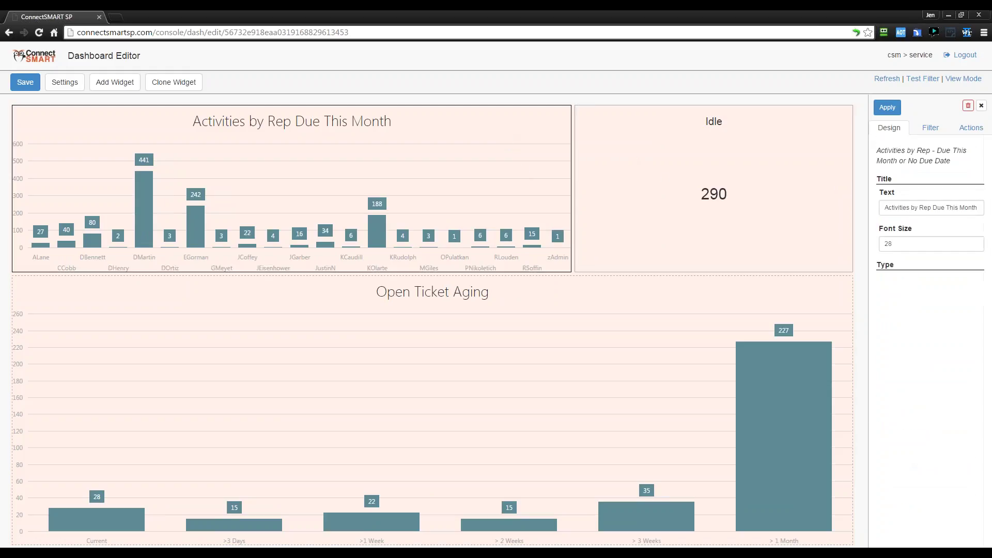
pyautogui.click(926, 204)
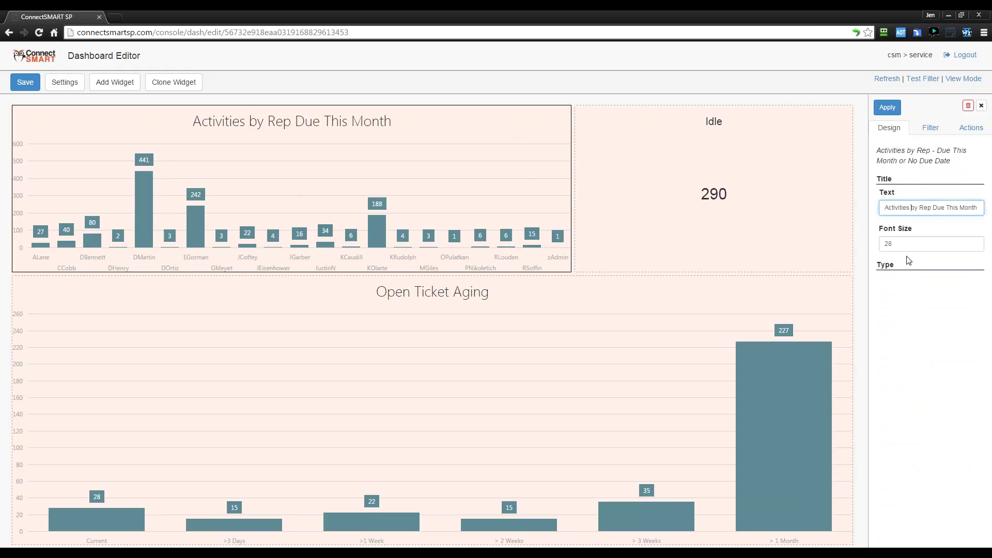
pyautogui.click(910, 244)
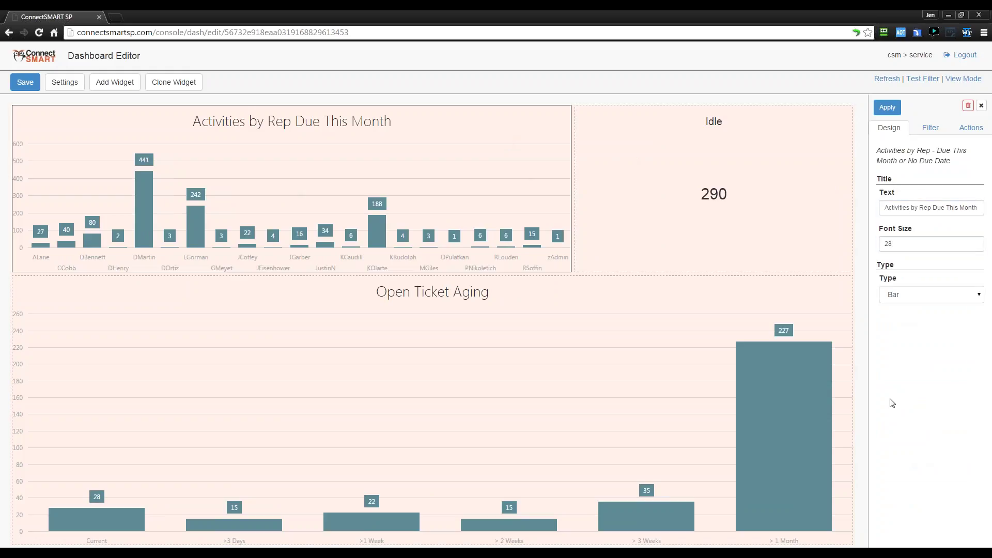
pyautogui.click(912, 298)
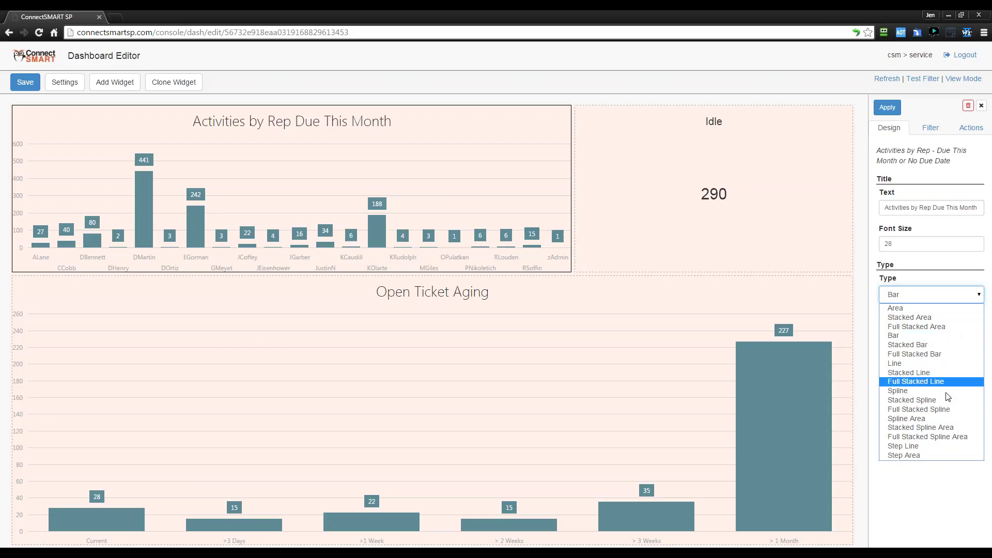
pyautogui.click(938, 307)
pyautogui.click(888, 108)
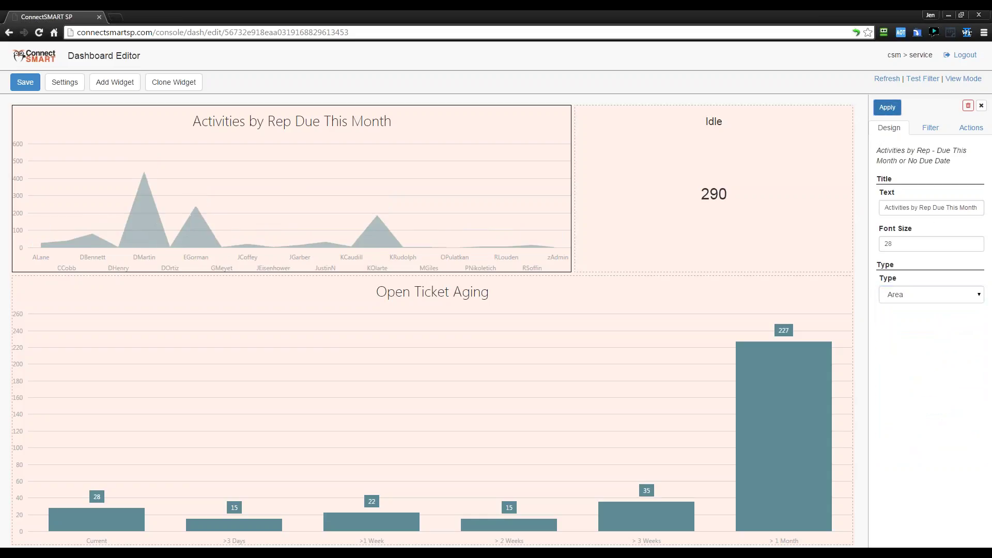
# Step: Try the Line and Step Area chart types on the Activities by Rep Due This Month widget, applying each
pyautogui.click(925, 296)
pyautogui.click(896, 363)
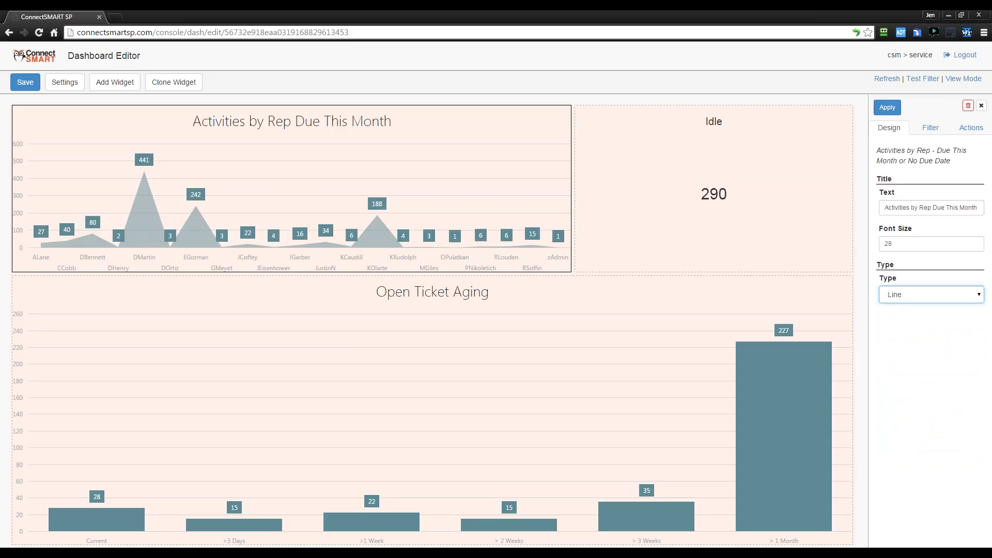
pyautogui.click(887, 107)
pyautogui.click(925, 294)
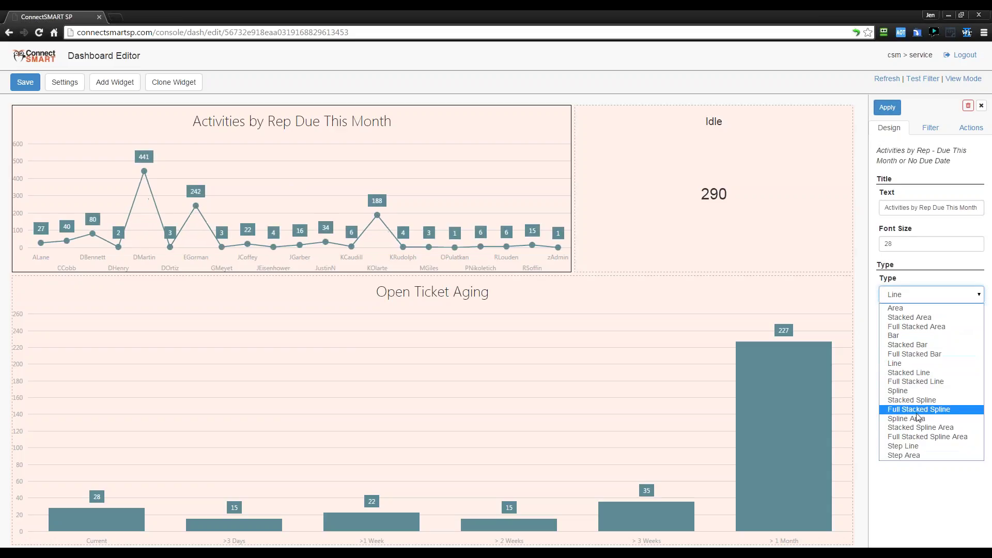
pyautogui.click(917, 455)
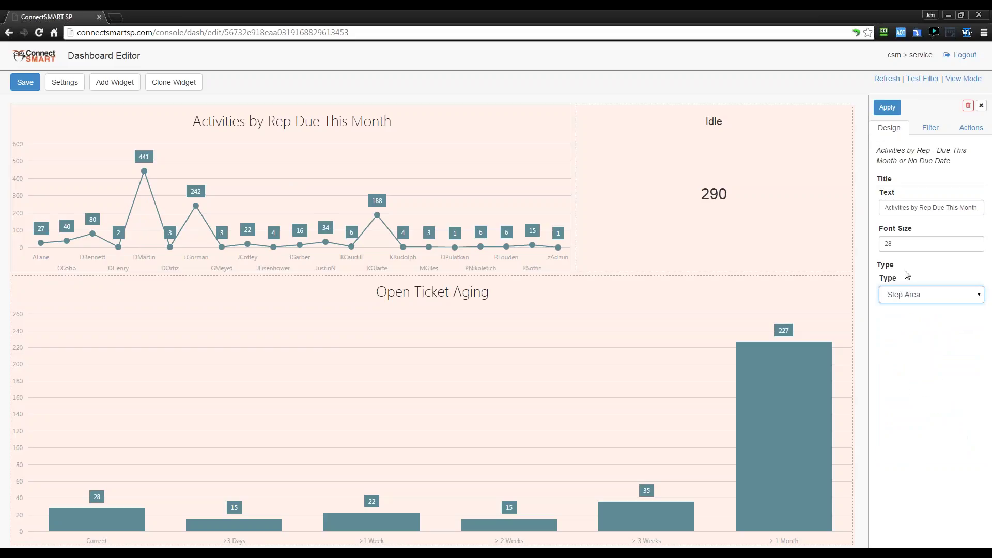
pyautogui.click(887, 108)
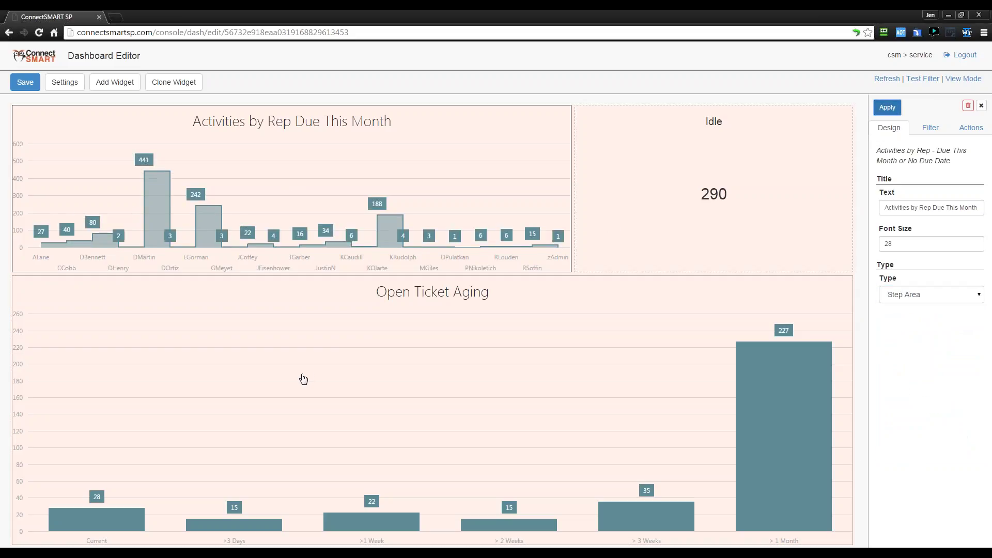
# Step: Set the Activities by Rep Due This Month widget's chart type back to Bar and apply it
pyautogui.click(953, 299)
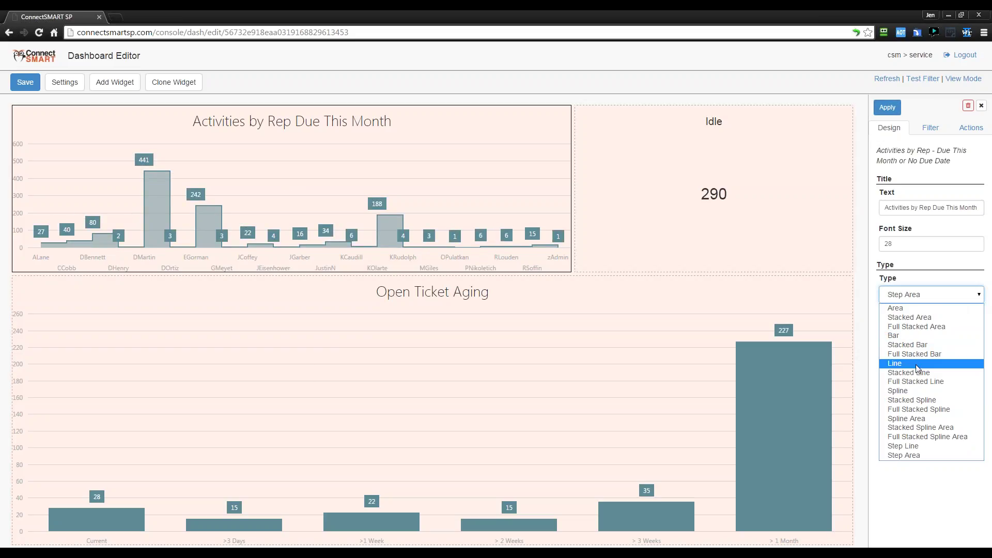
pyautogui.click(904, 336)
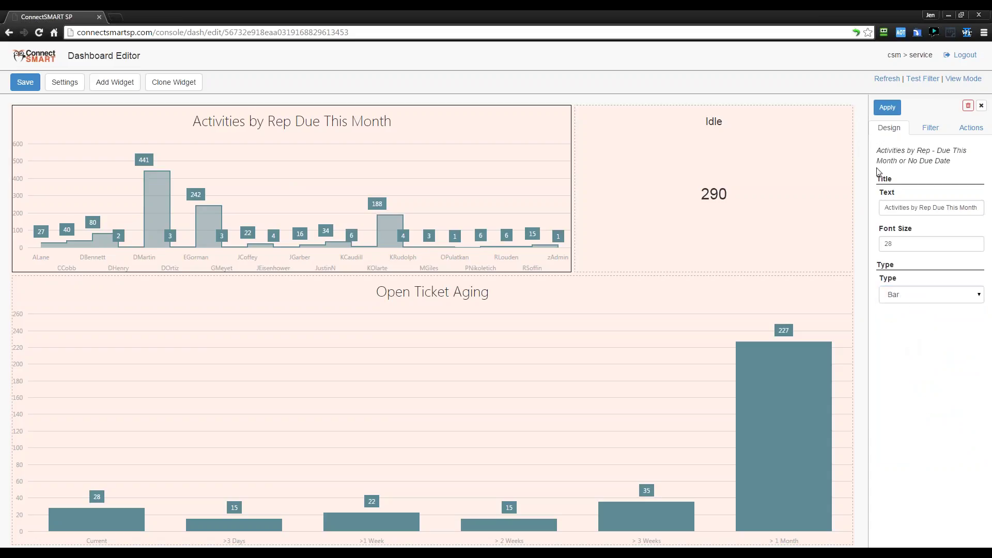
pyautogui.click(887, 107)
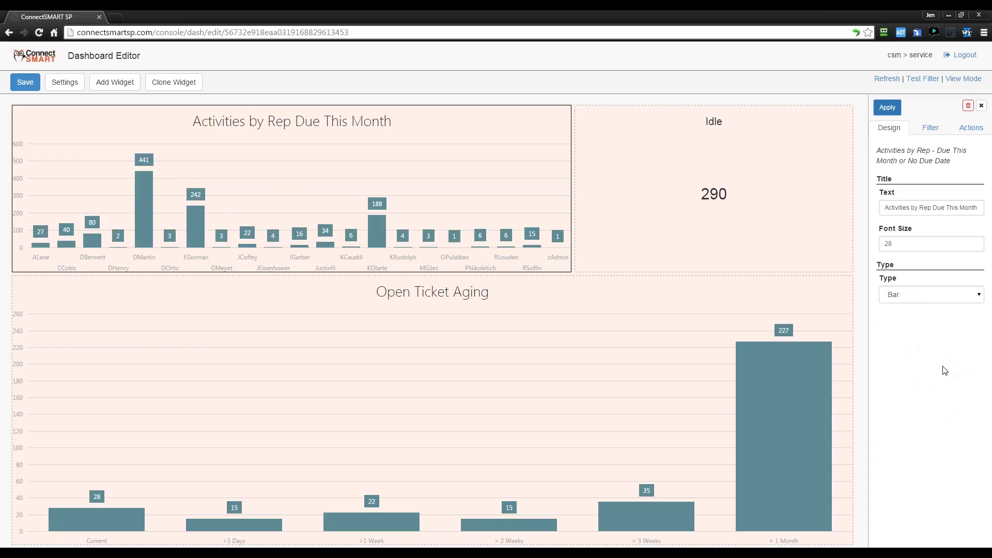
pyautogui.click(942, 295)
pyautogui.click(944, 294)
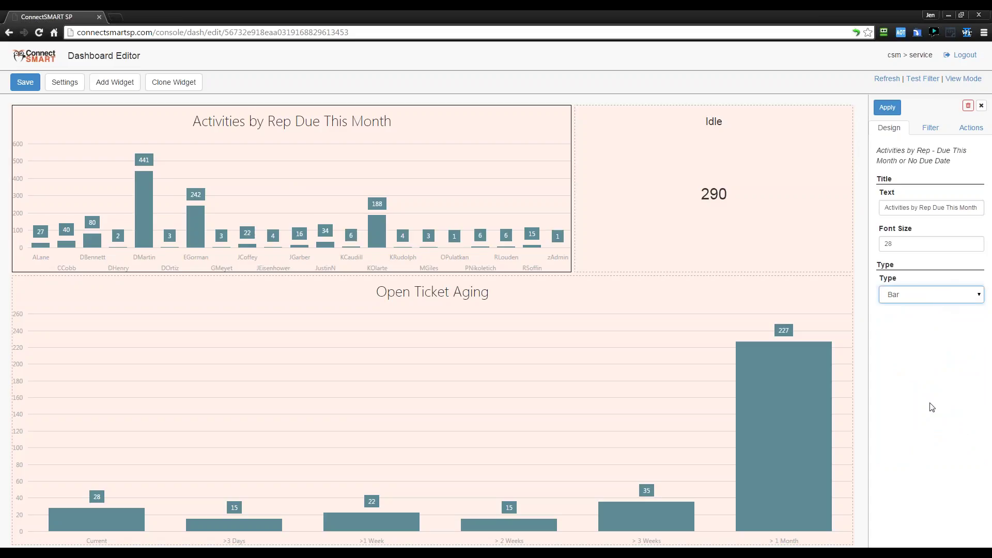
# Step: Review the available chart types for the Activities by Rep Due This Month widget
pyautogui.click(938, 300)
pyautogui.click(935, 293)
pyautogui.click(931, 283)
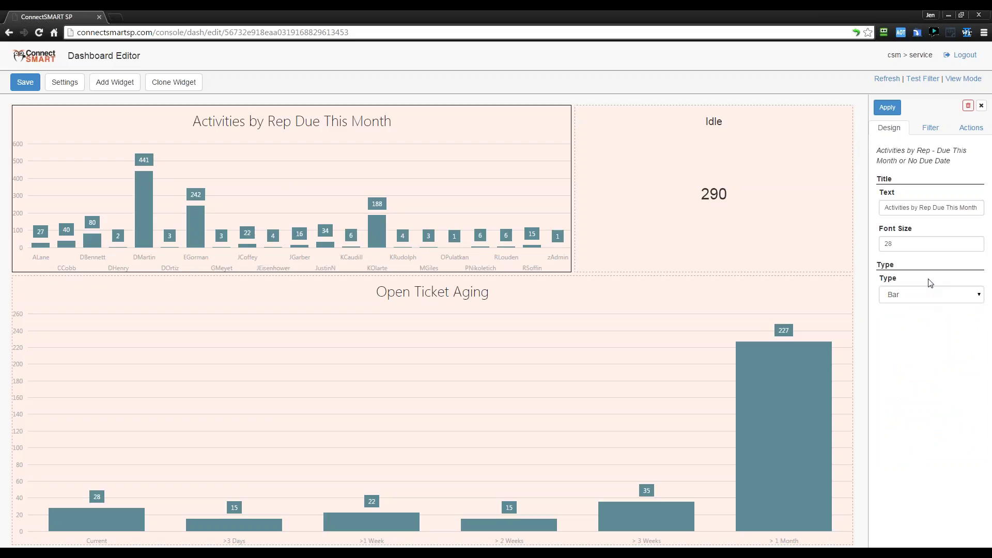
pyautogui.click(915, 300)
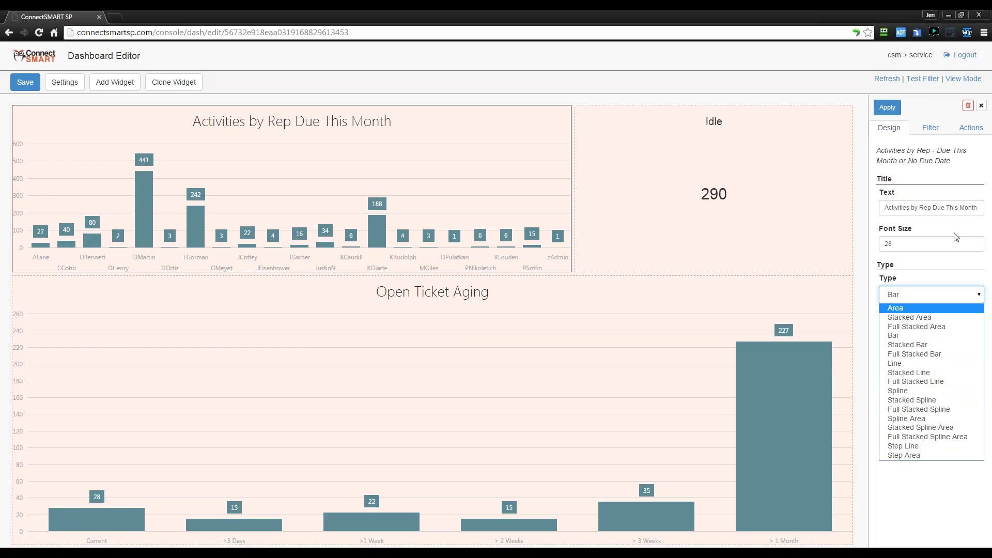
# Step: Check the Activities by Rep Due This Month widget's filter settings and save the dashboard
pyautogui.click(930, 127)
pyautogui.click(930, 128)
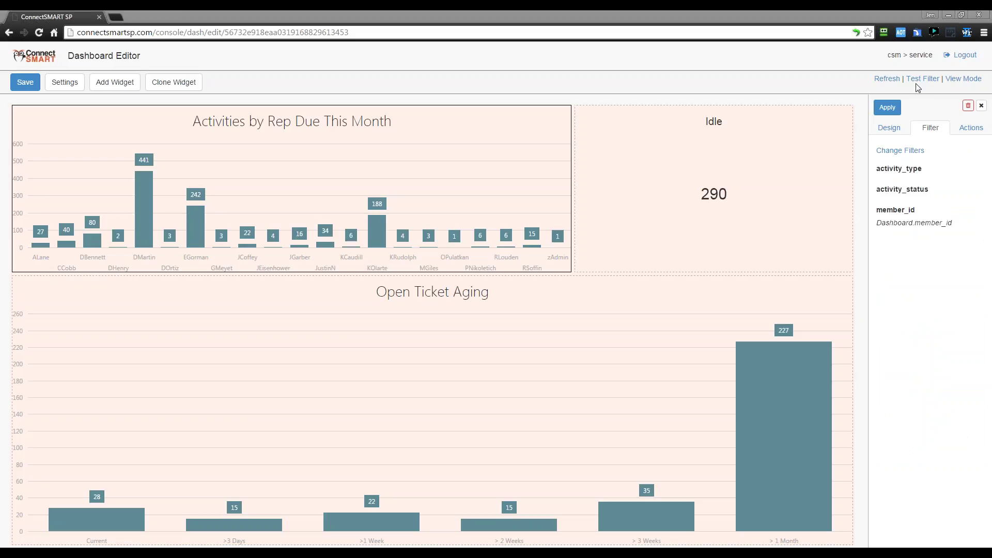
pyautogui.click(32, 86)
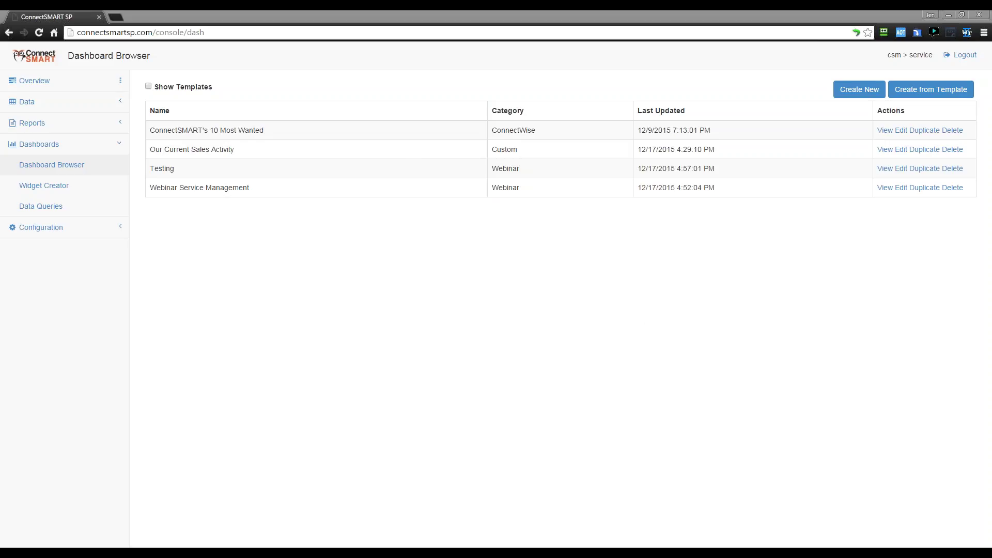
# Step: Open the documentation page docs.connectsmart.com/pages/viewpage.action?pageId=20355283 in a new browser tab
pyautogui.hotkey('ctrl', 't')
pyautogui.write('http://docs.connectsmart.com/pages/viewpage.action?pageId=20355283')
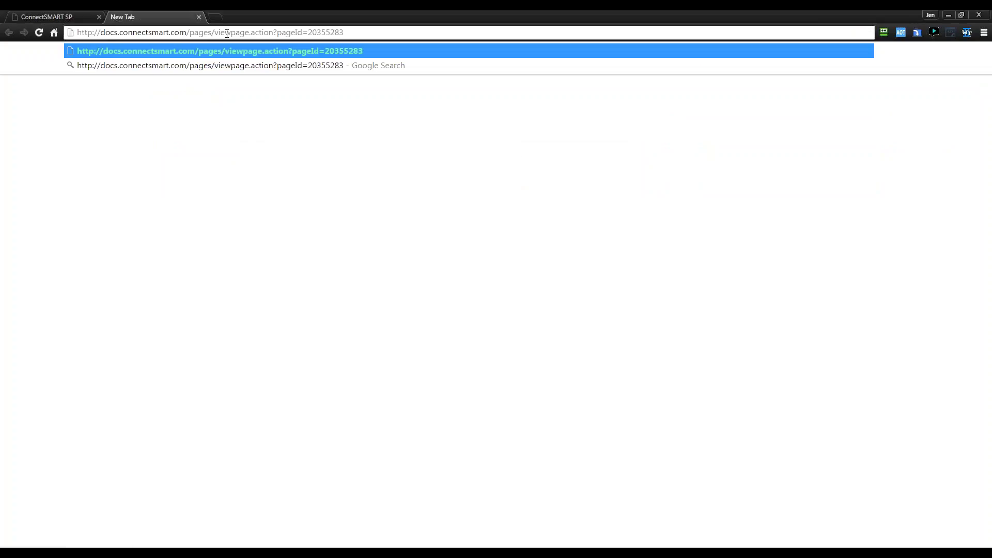
pyautogui.press('Return')
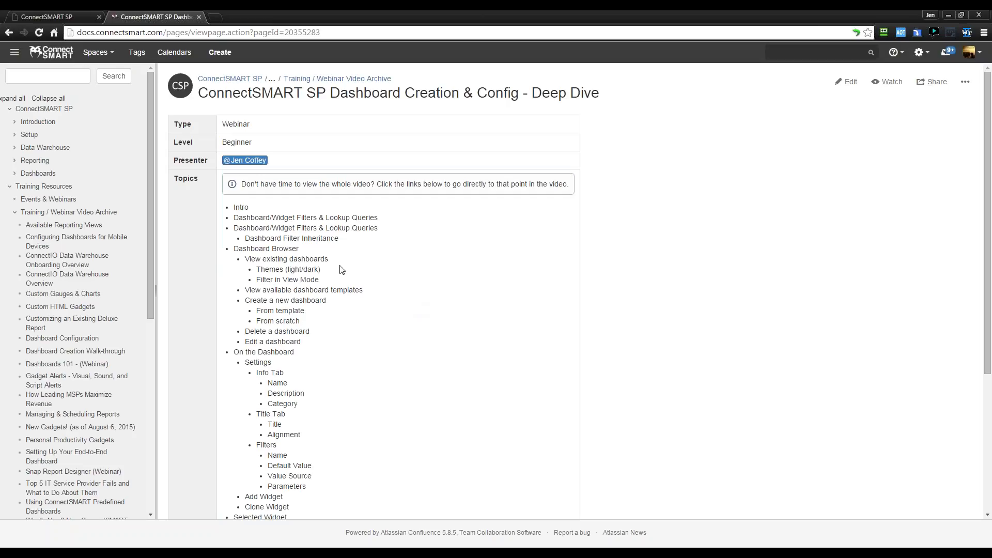
# Step: Go to the ConnectSMART SP documentation home and open Dashboard Creation & Config - Deep Dive from the Training / Webinar Video Archive
pyautogui.click(230, 79)
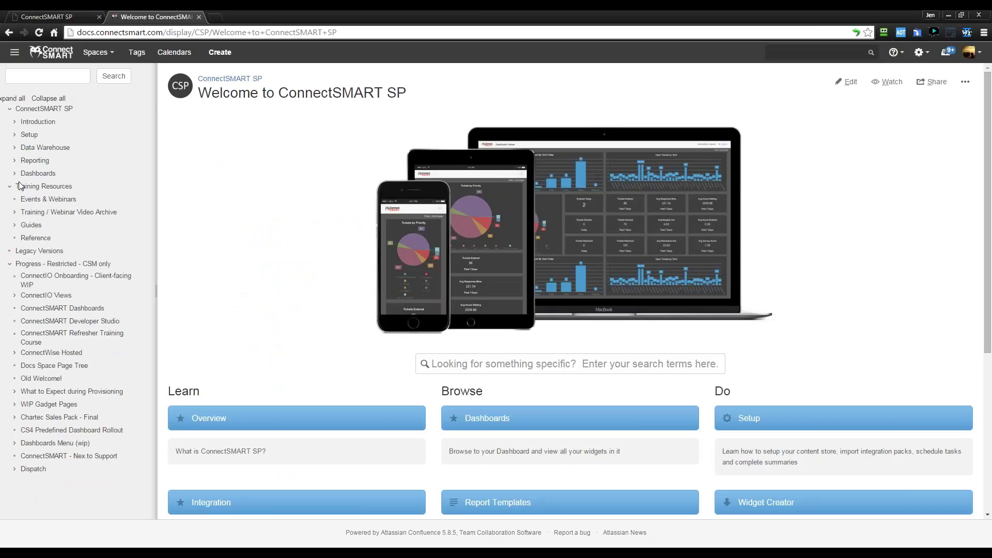
pyautogui.click(15, 212)
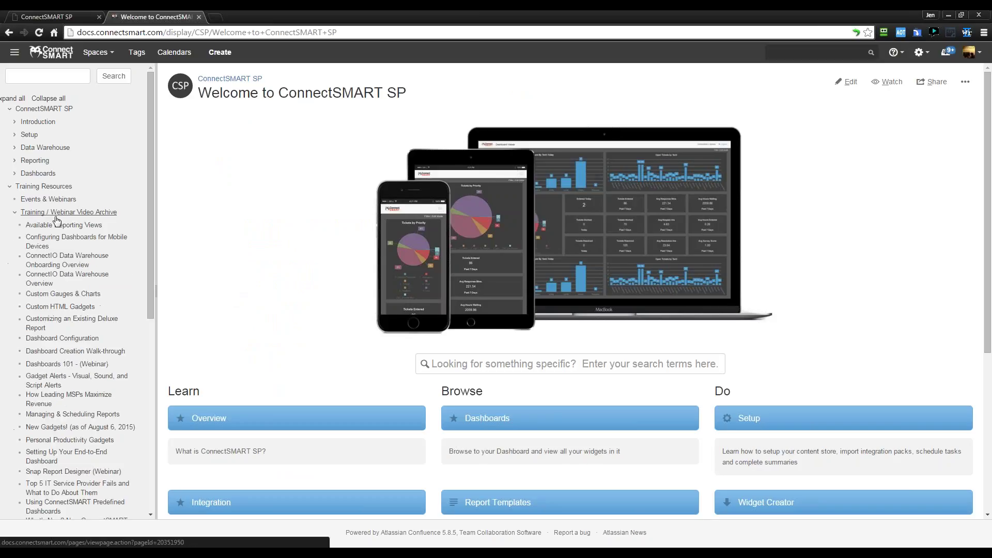
pyautogui.scroll(-5, 115, 289)
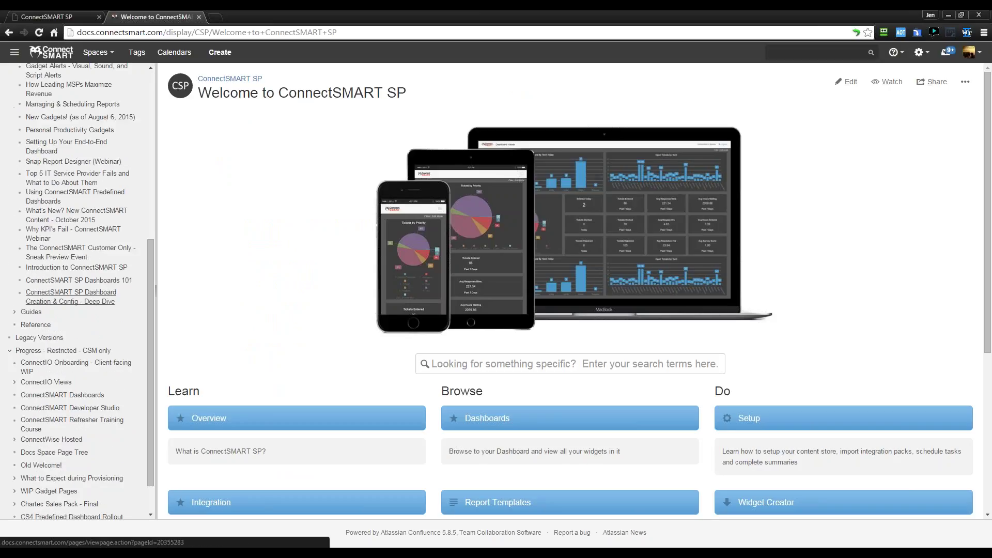
pyautogui.click(71, 296)
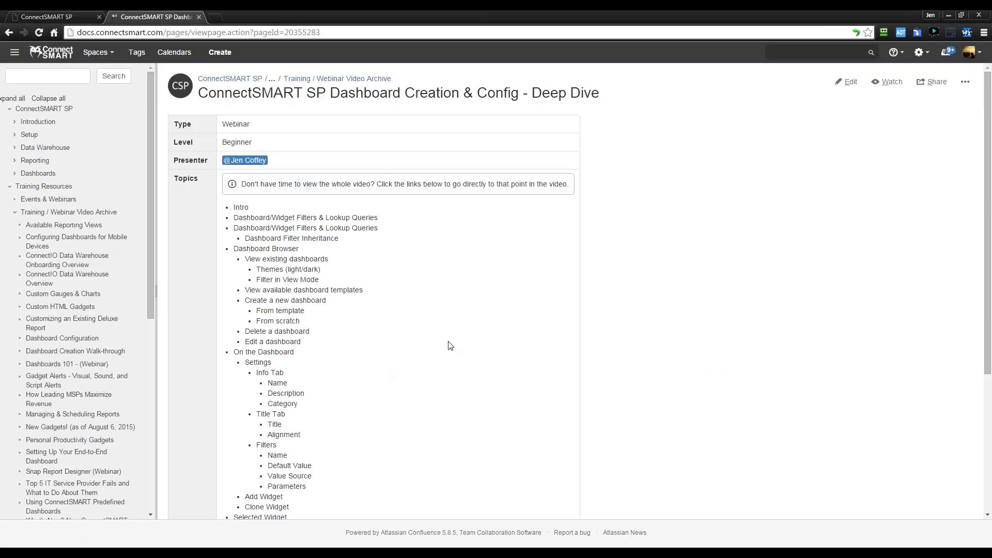
# Step: Review the Deep Dive page's webinar topics, from the intro and dashboard settings to the Documentation & Reference Materials links
pyautogui.scroll(-4, 476, 290)
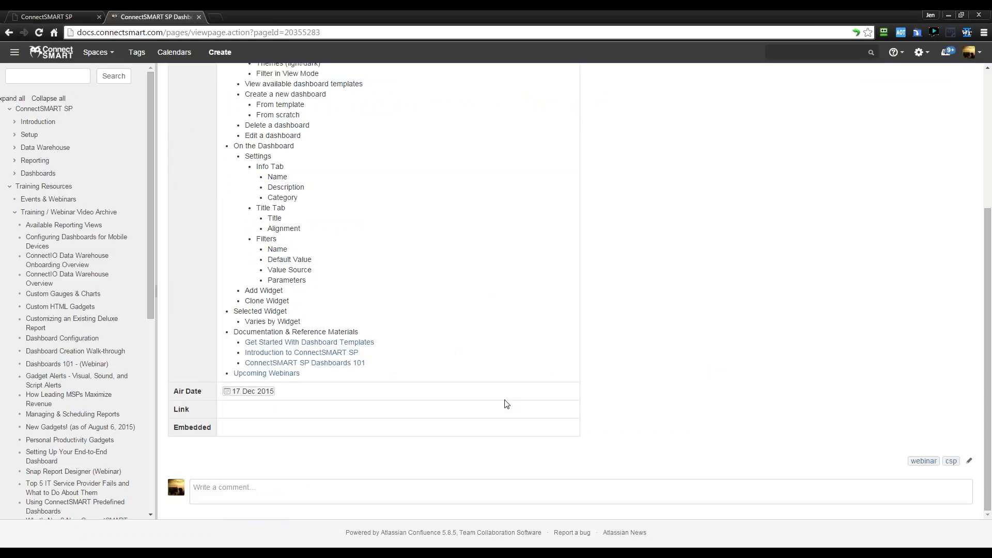
pyautogui.scroll(4, 381, 312)
pyautogui.moveTo(228, 207); pyautogui.dragTo(282, 209)
pyautogui.scroll(-4, 374, 290)
pyautogui.moveTo(243, 156); pyautogui.dragTo(302, 230)
pyautogui.click(545, 269)
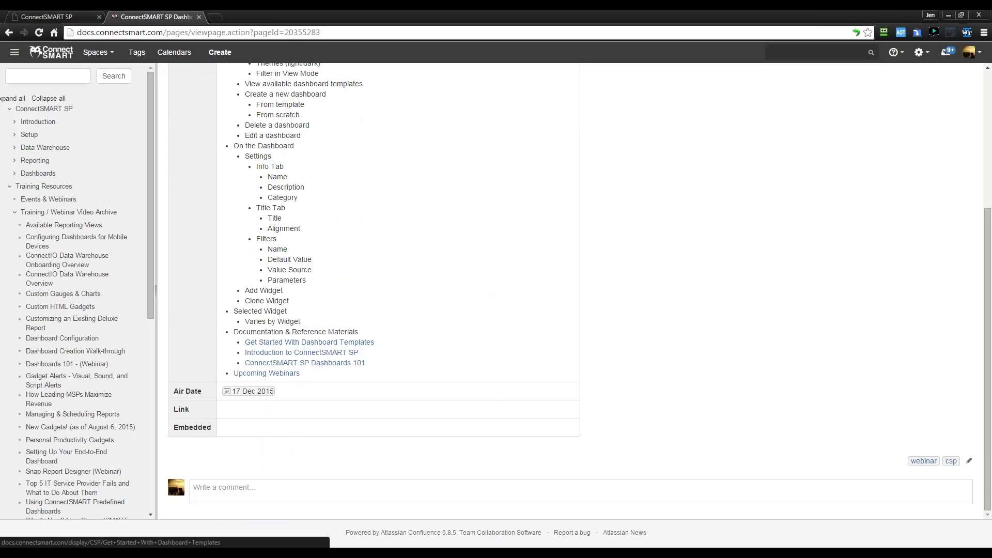
pyautogui.moveTo(247, 331); pyautogui.dragTo(316, 325)
pyautogui.click(350, 327)
# Step: Open the Upcoming Webinars calendar and review the events scheduled for December 2015 and January 2016
pyautogui.click(266, 373)
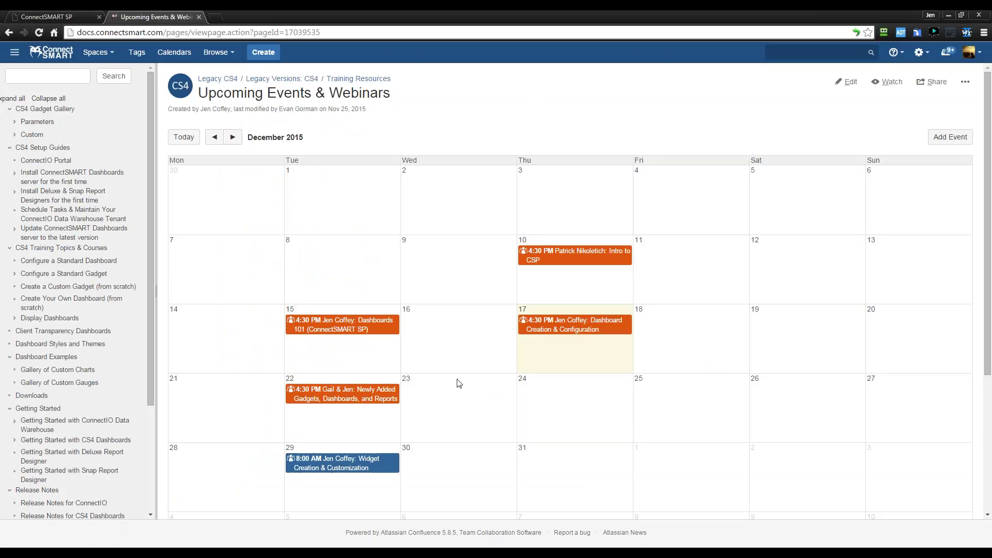
pyautogui.scroll(-2, 383, 419)
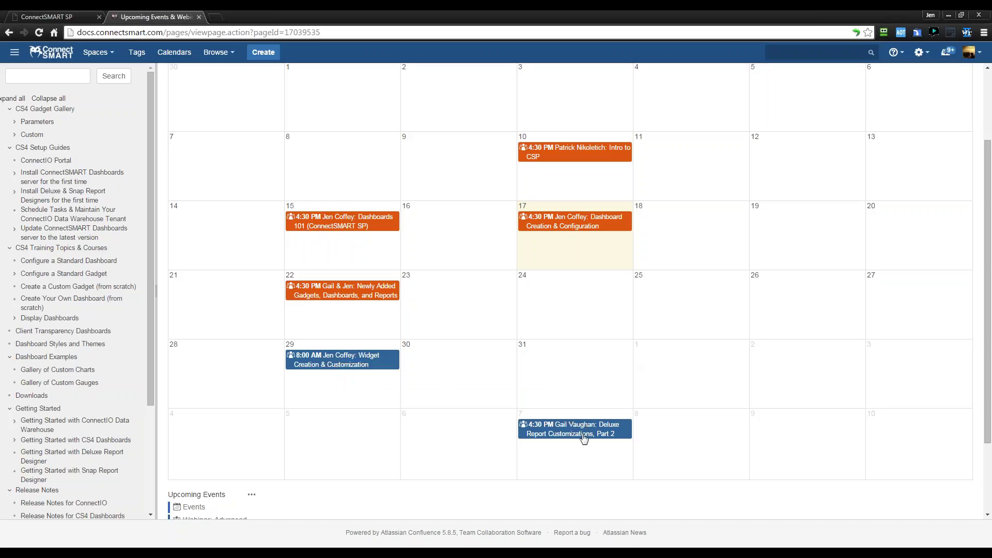
pyautogui.scroll(3, 581, 432)
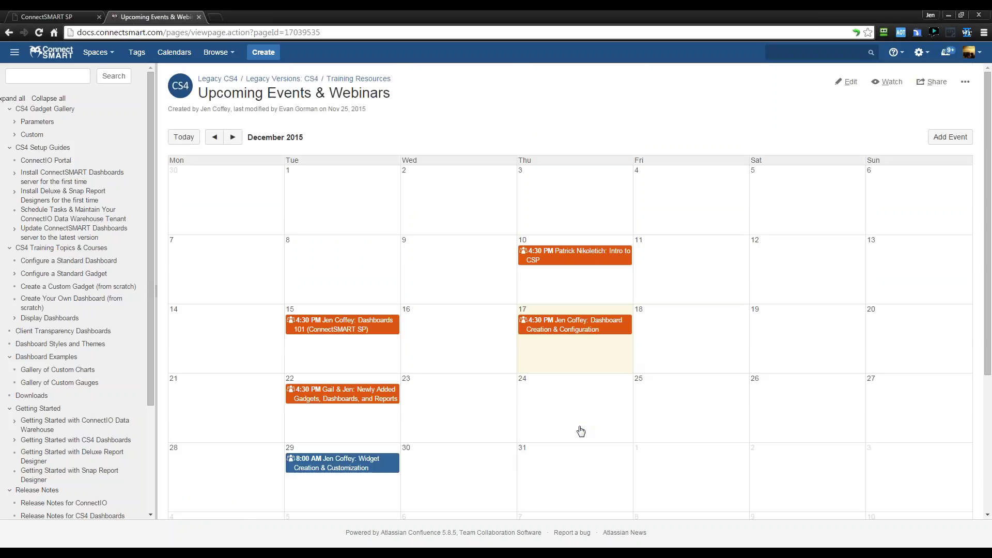
pyautogui.scroll(-3, 726, 340)
pyautogui.scroll(3, 417, 329)
pyautogui.click(232, 137)
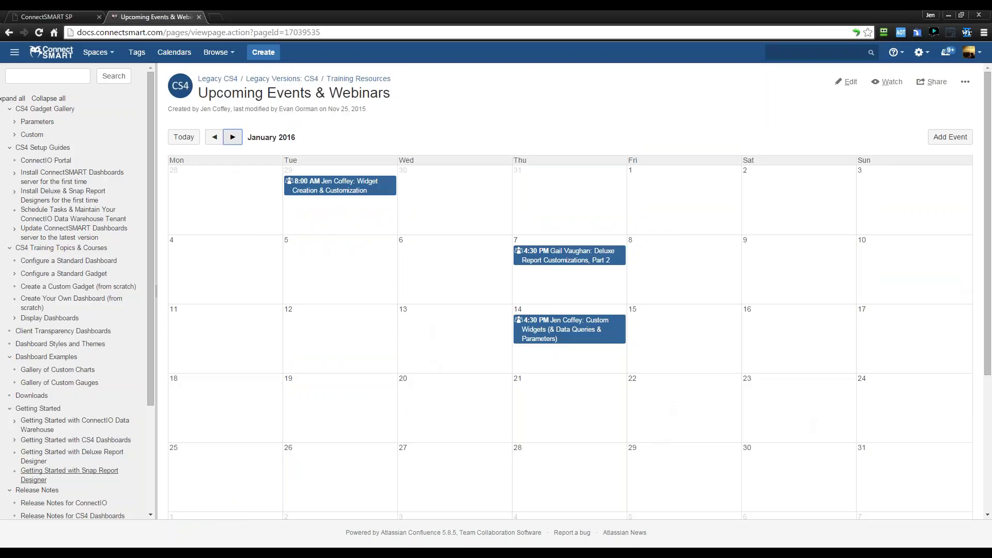
pyautogui.click(67, 552)
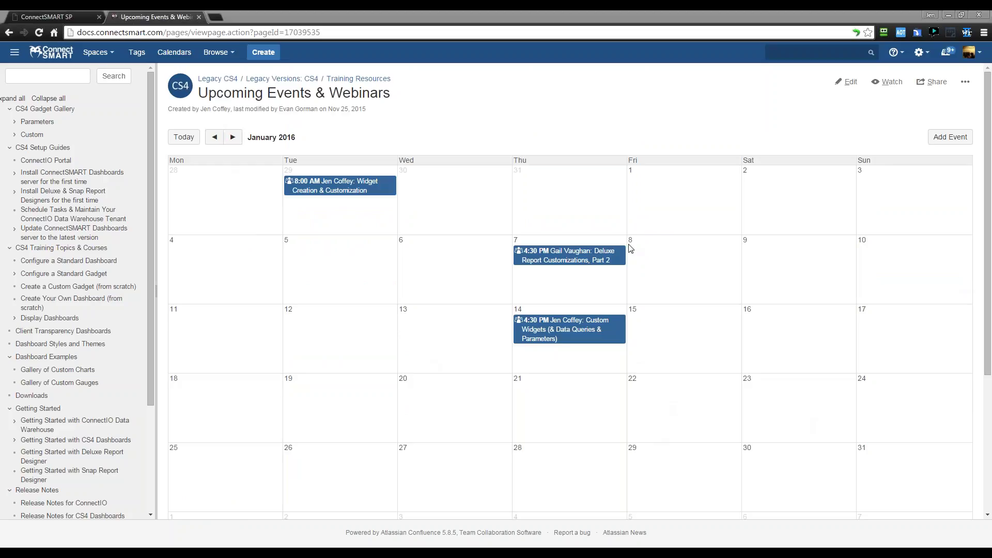